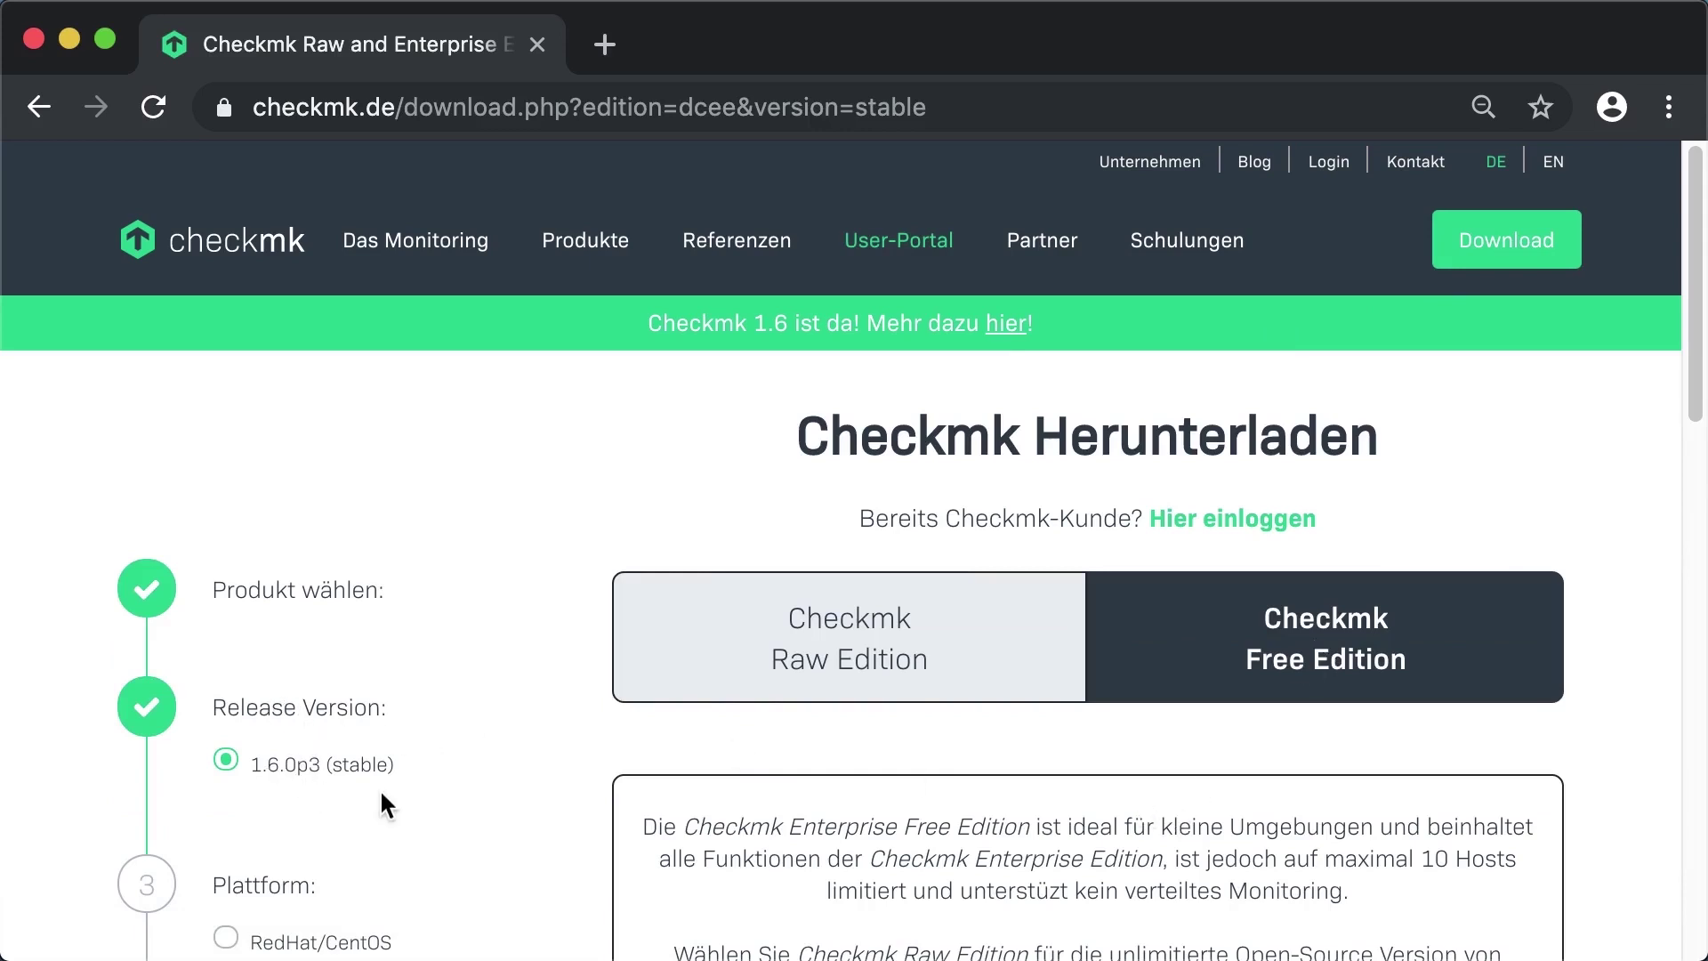
- Choose Debian 10.0, enter an e-mail address, and download the Checkmk .deb package
scroll(379, 783, down, 5)
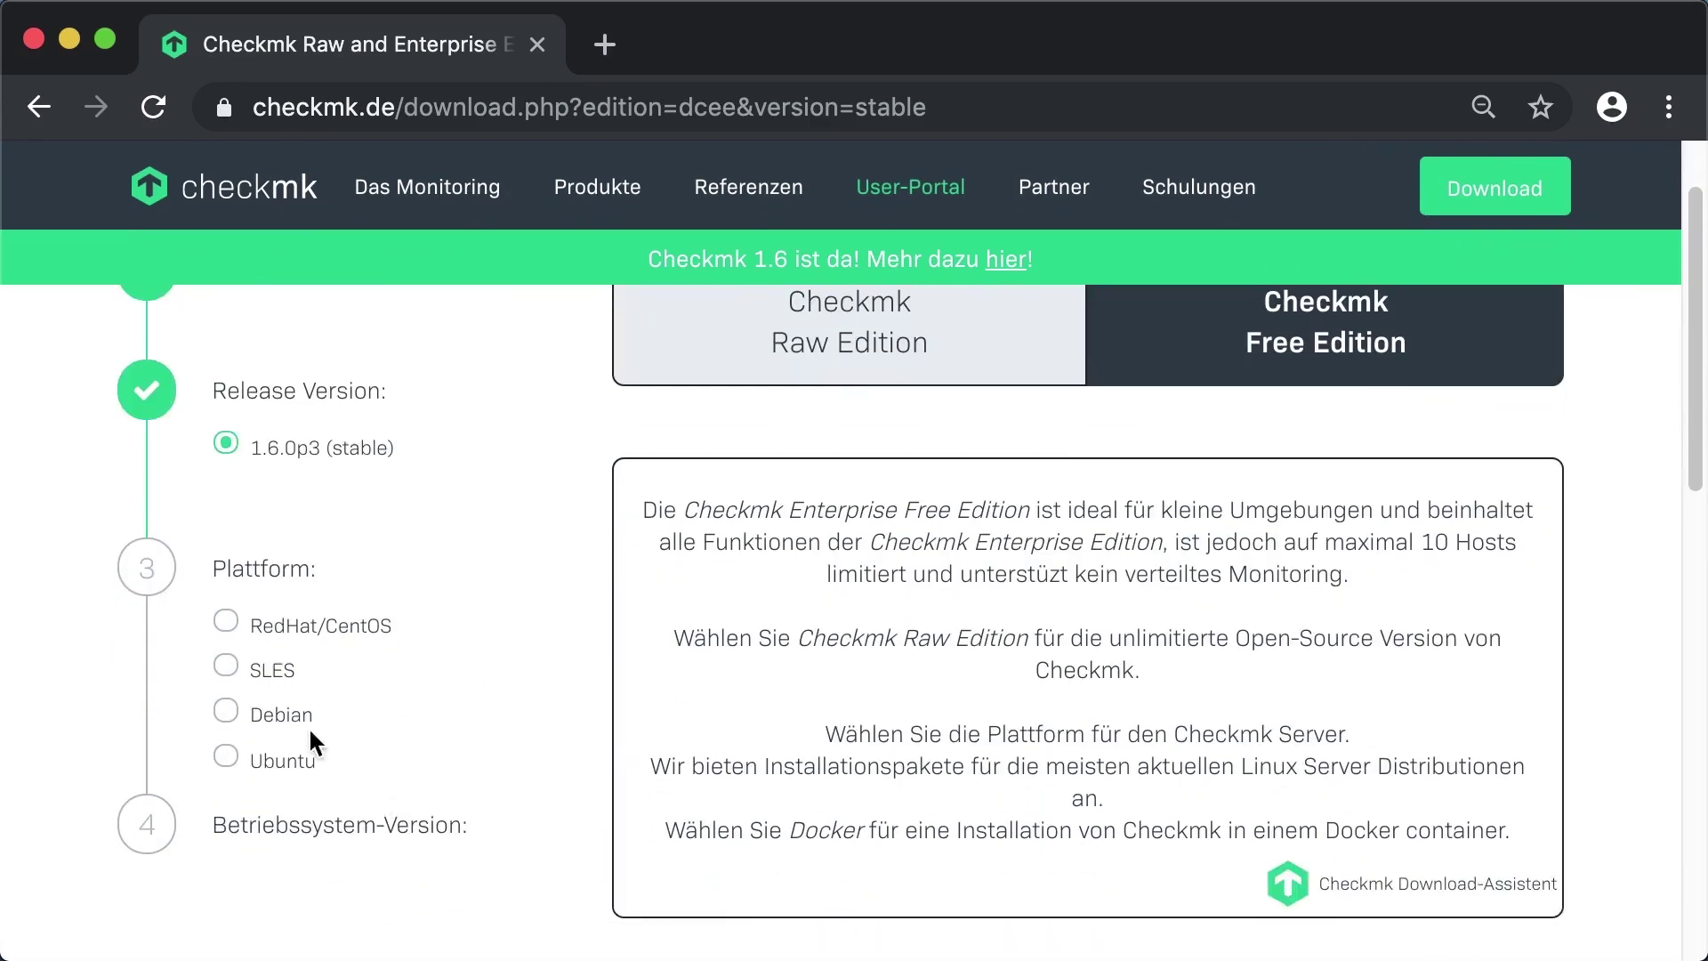
click(233, 724)
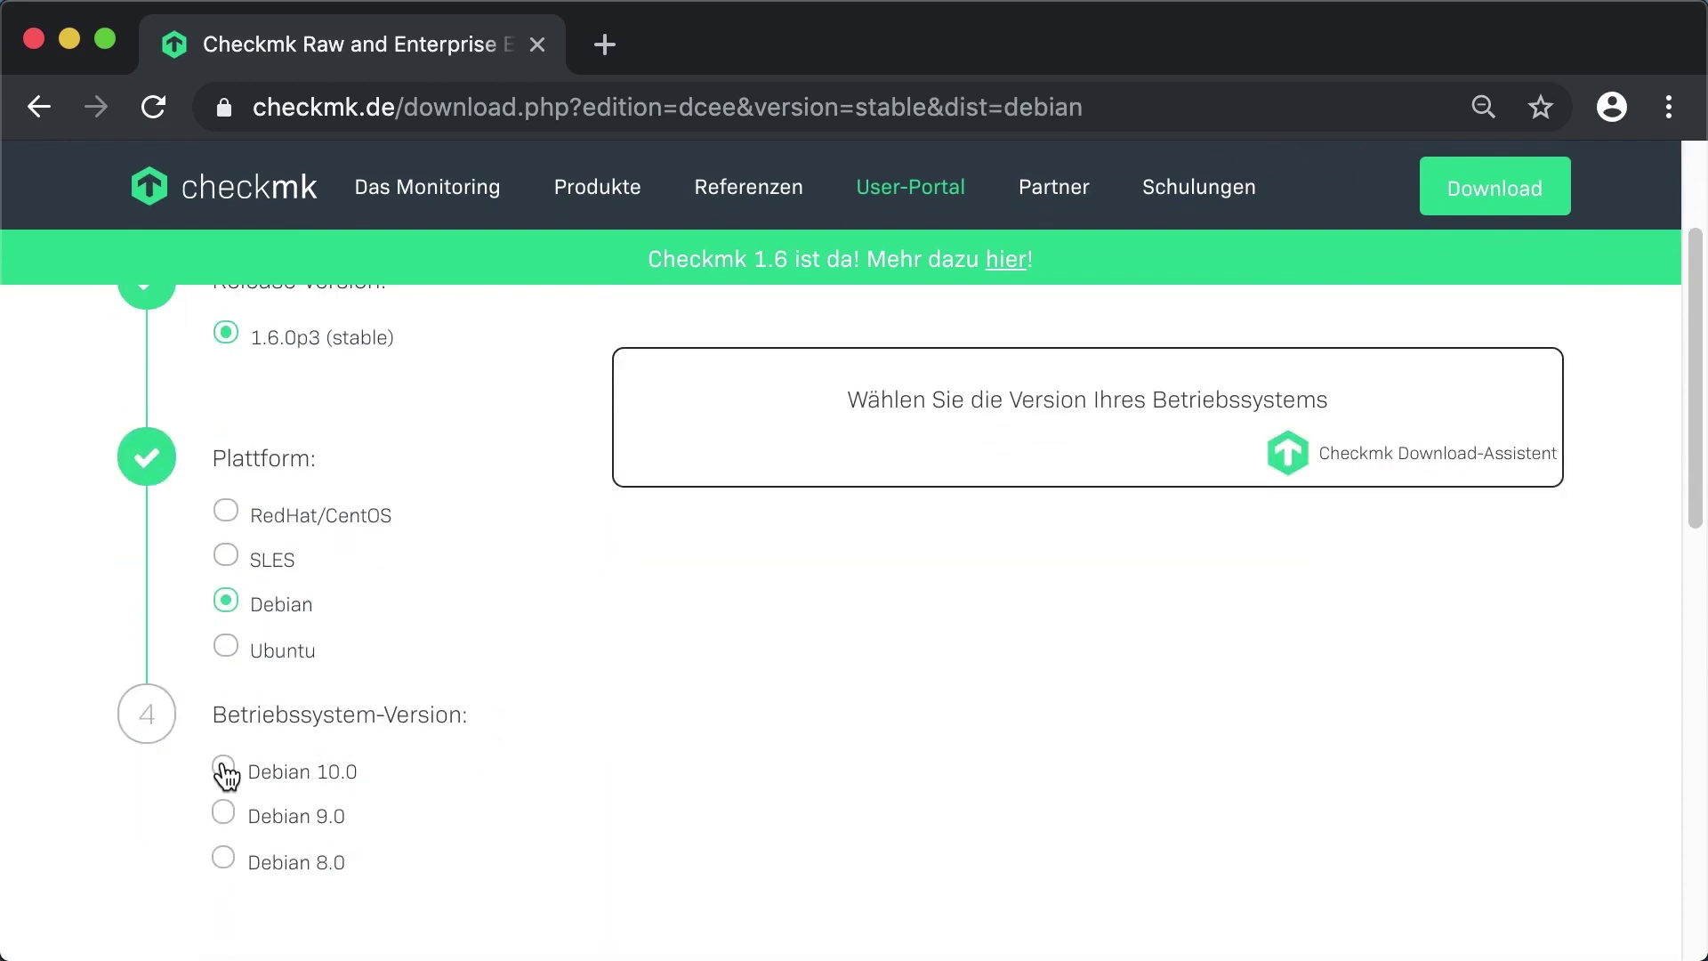
click(224, 767)
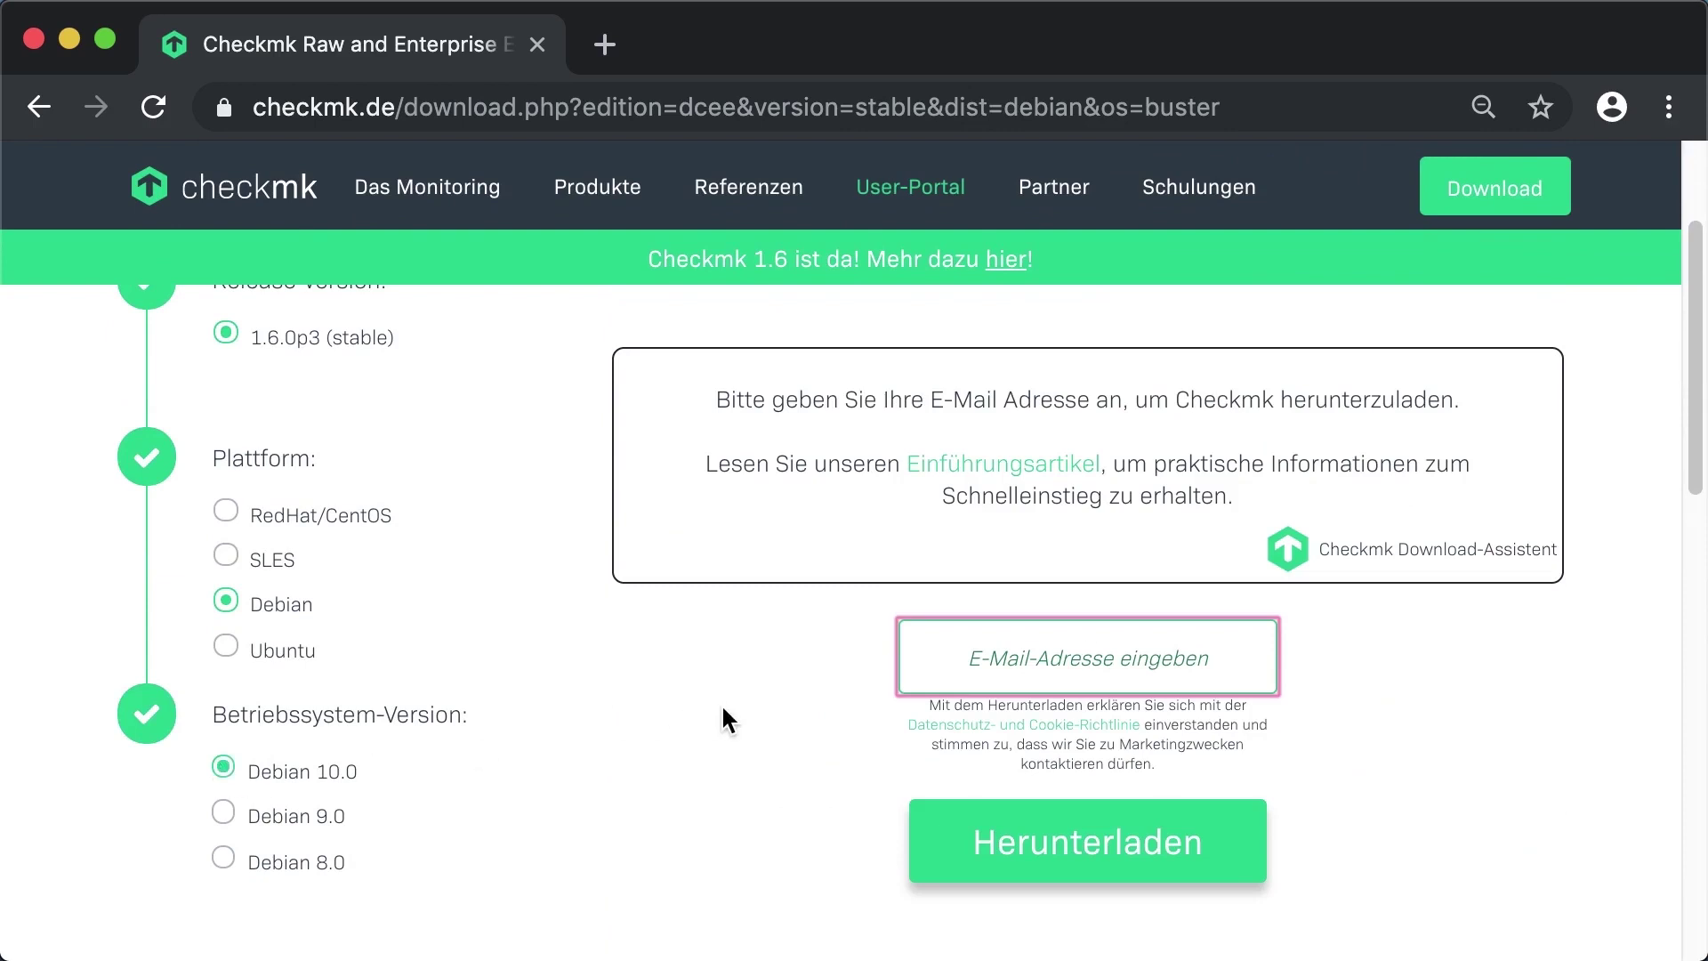
text(user@example.com)
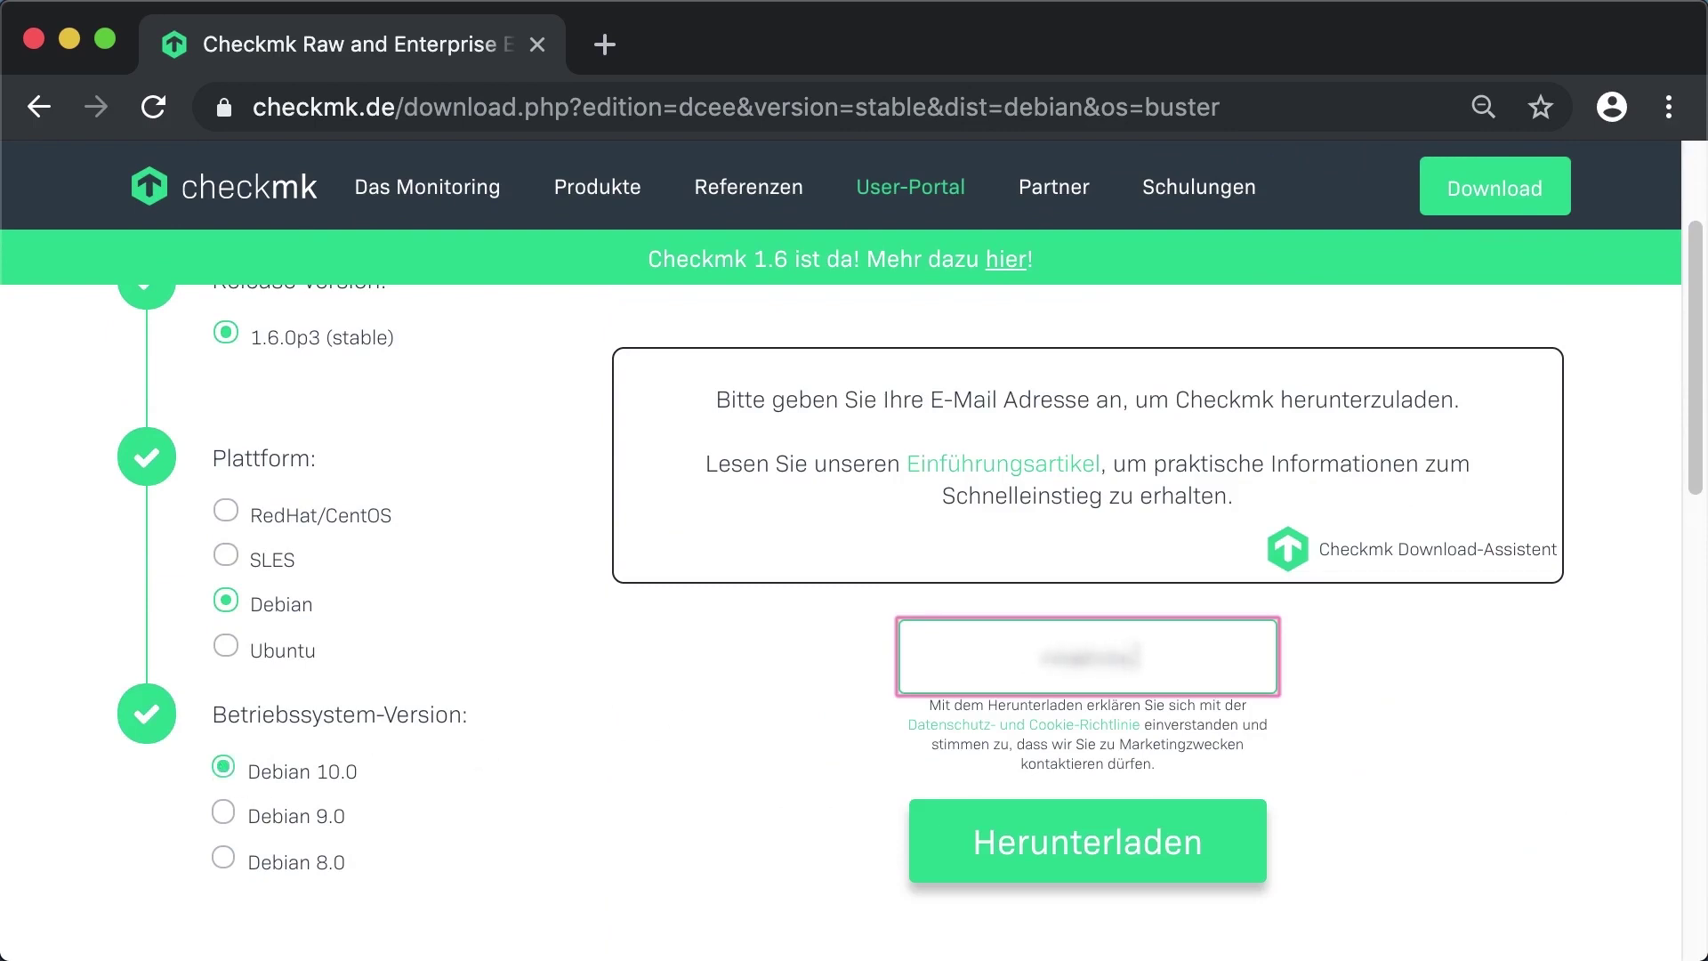
text(il.com)
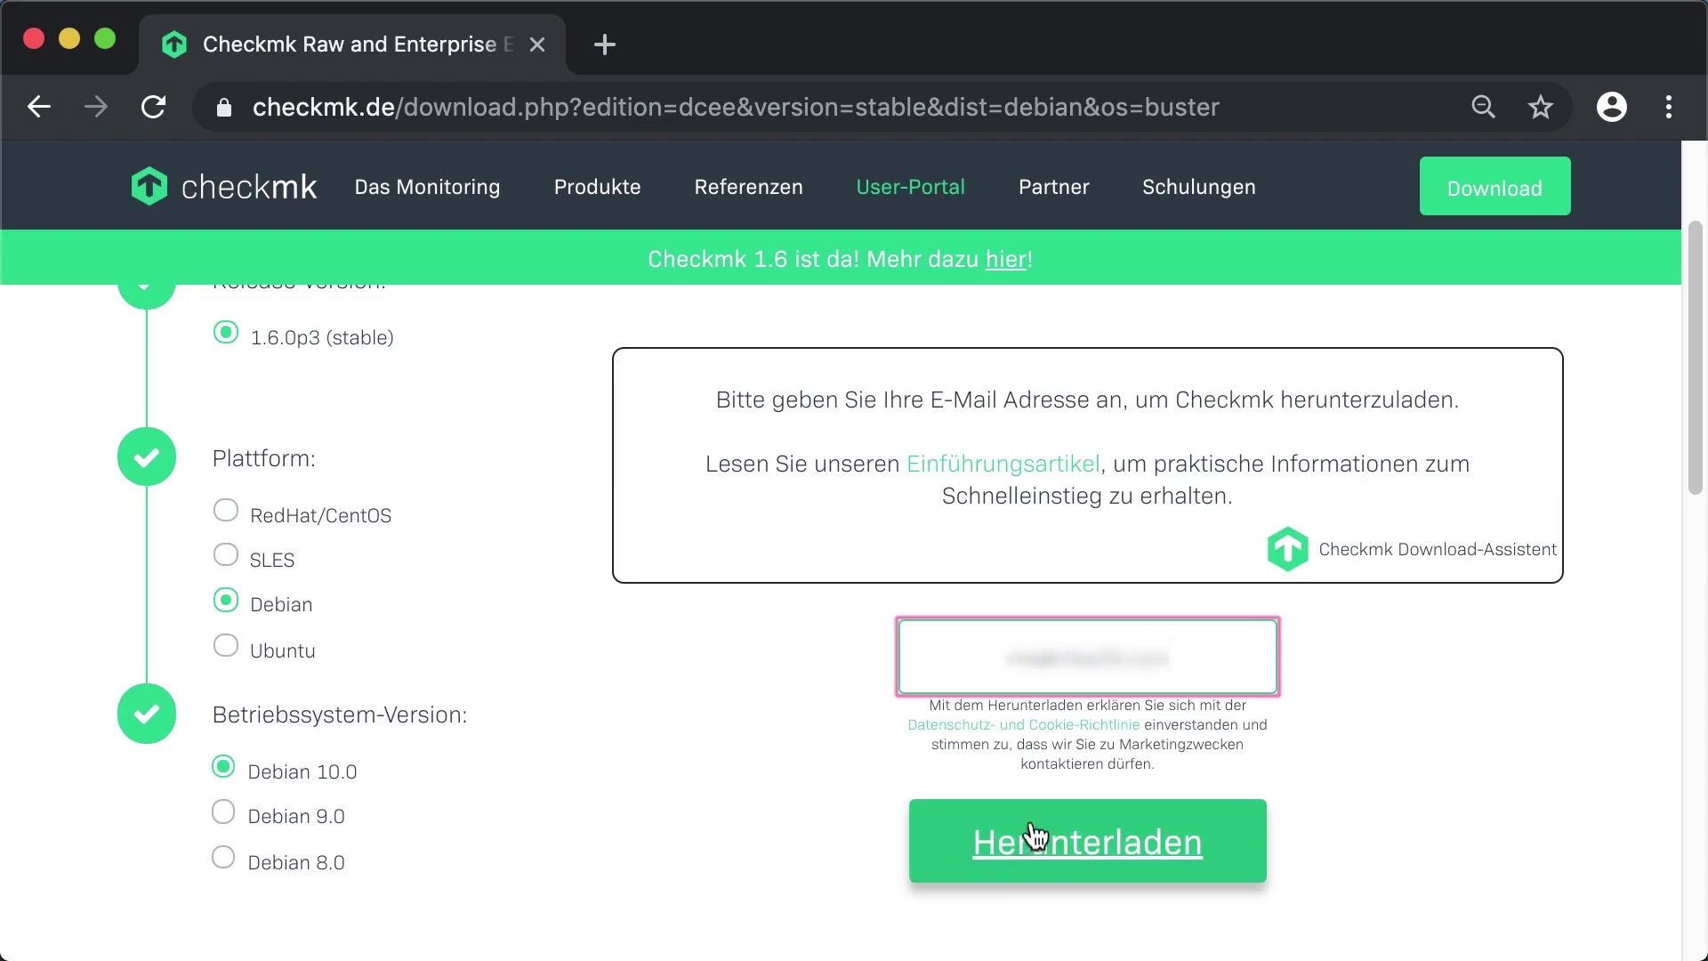
click(1095, 848)
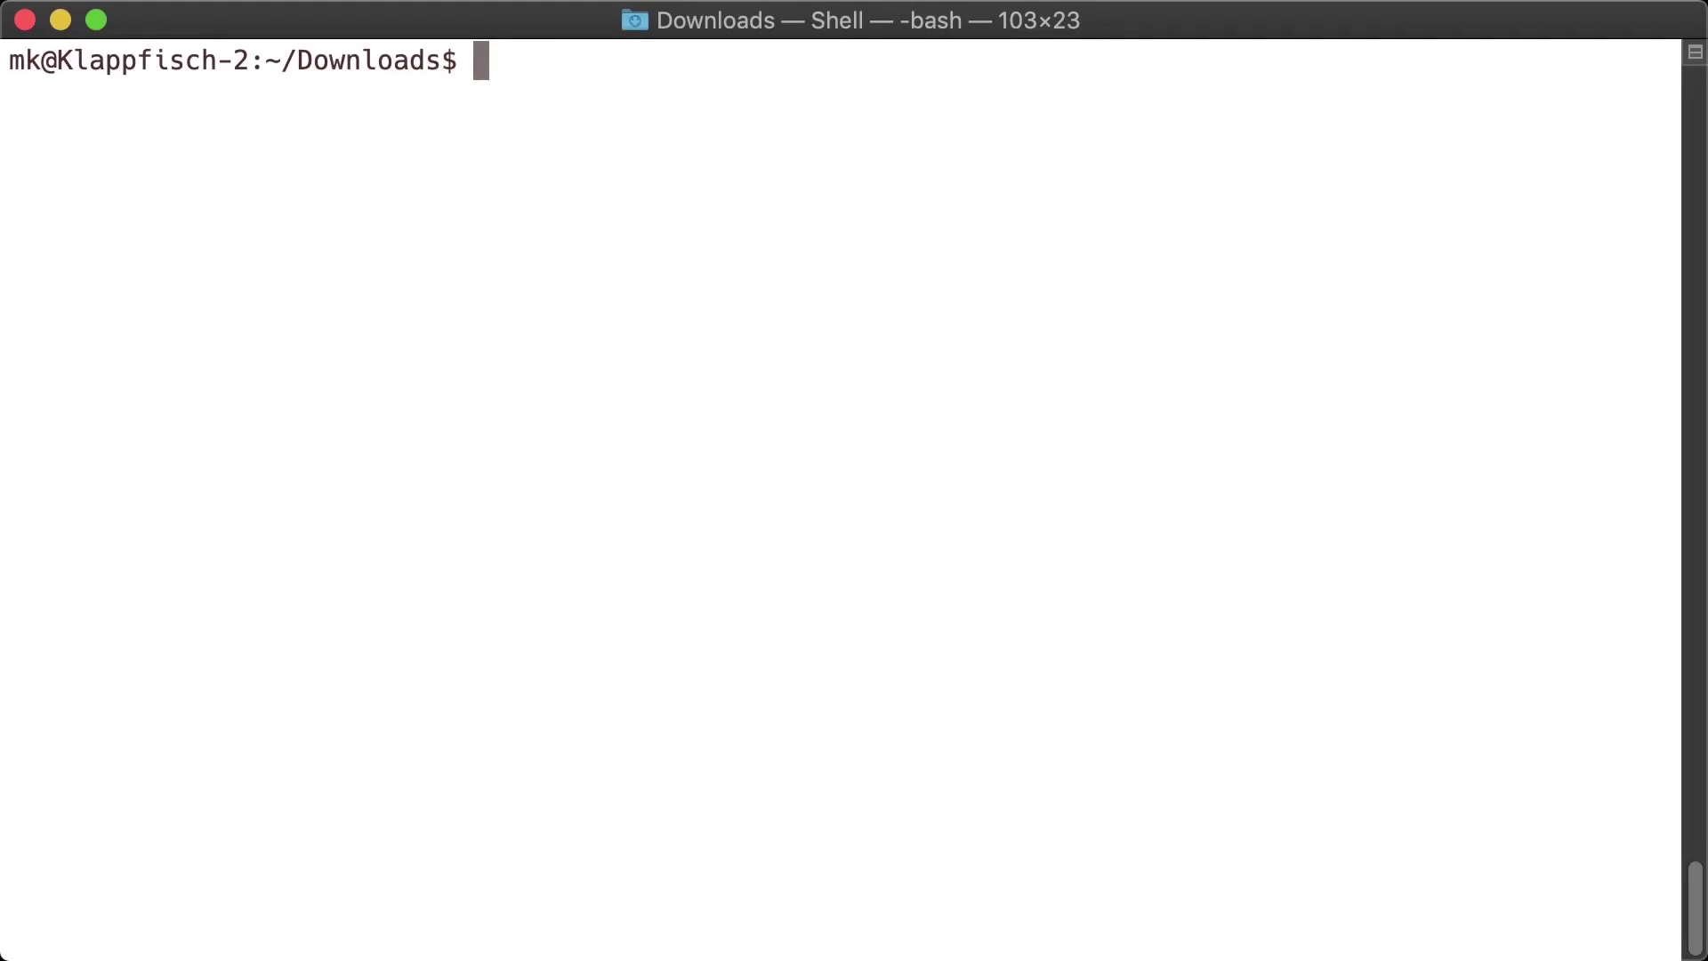
text(ll)
key(Return)
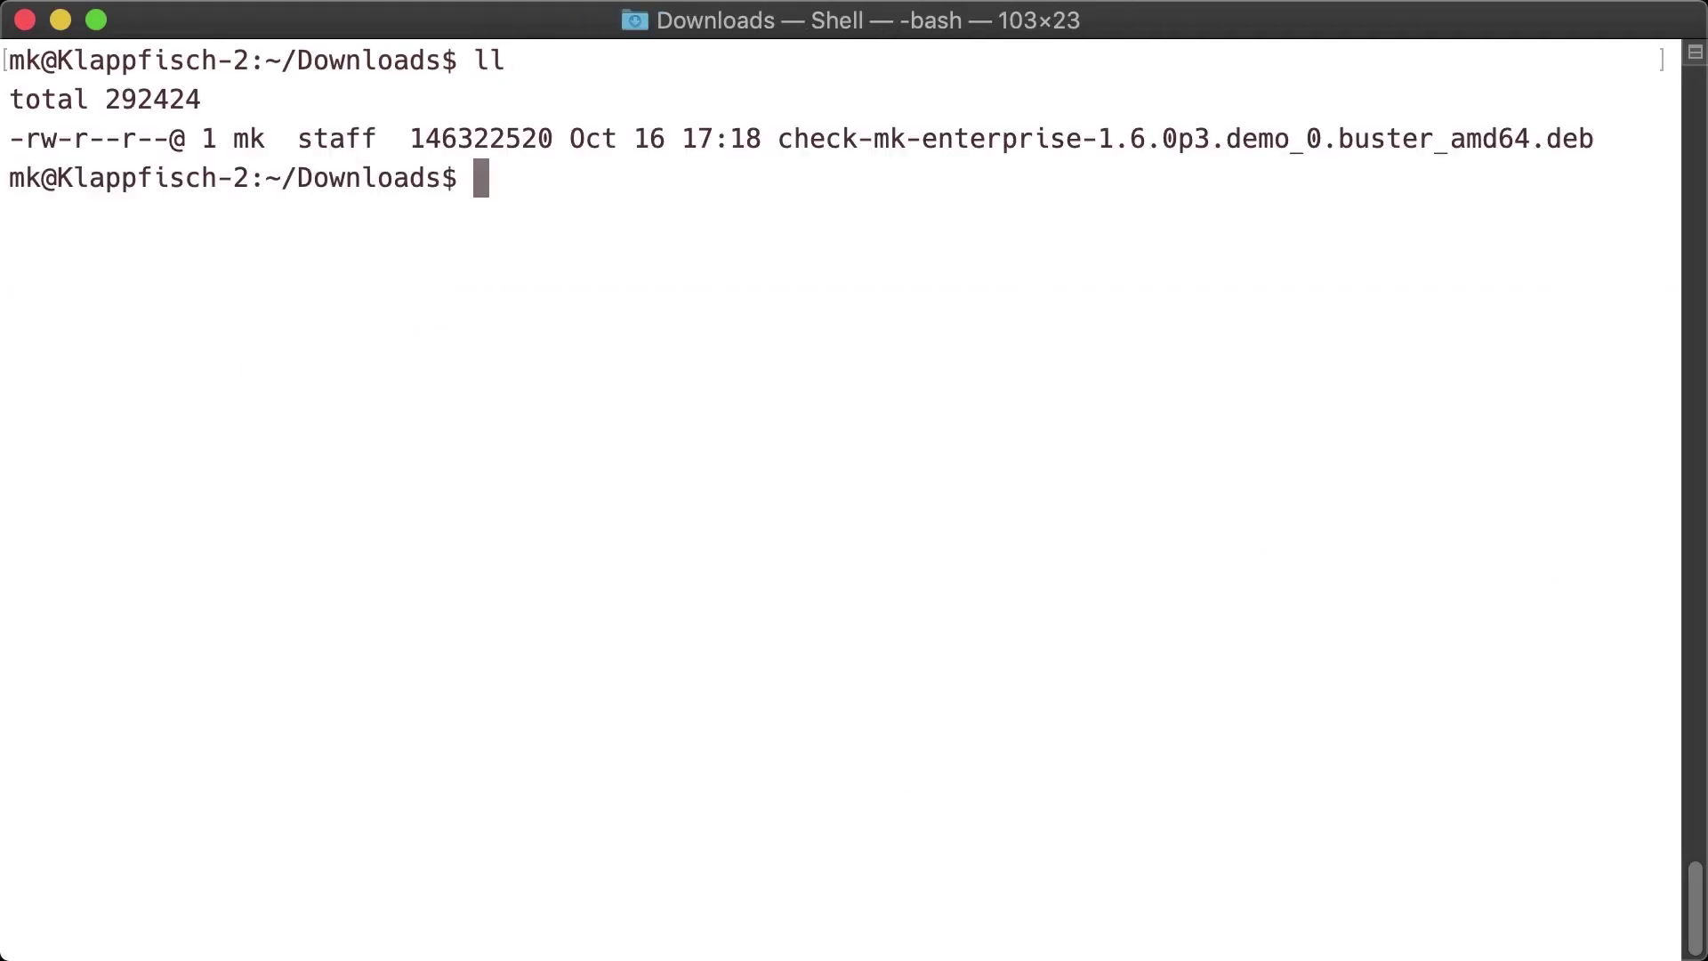
text(scp )
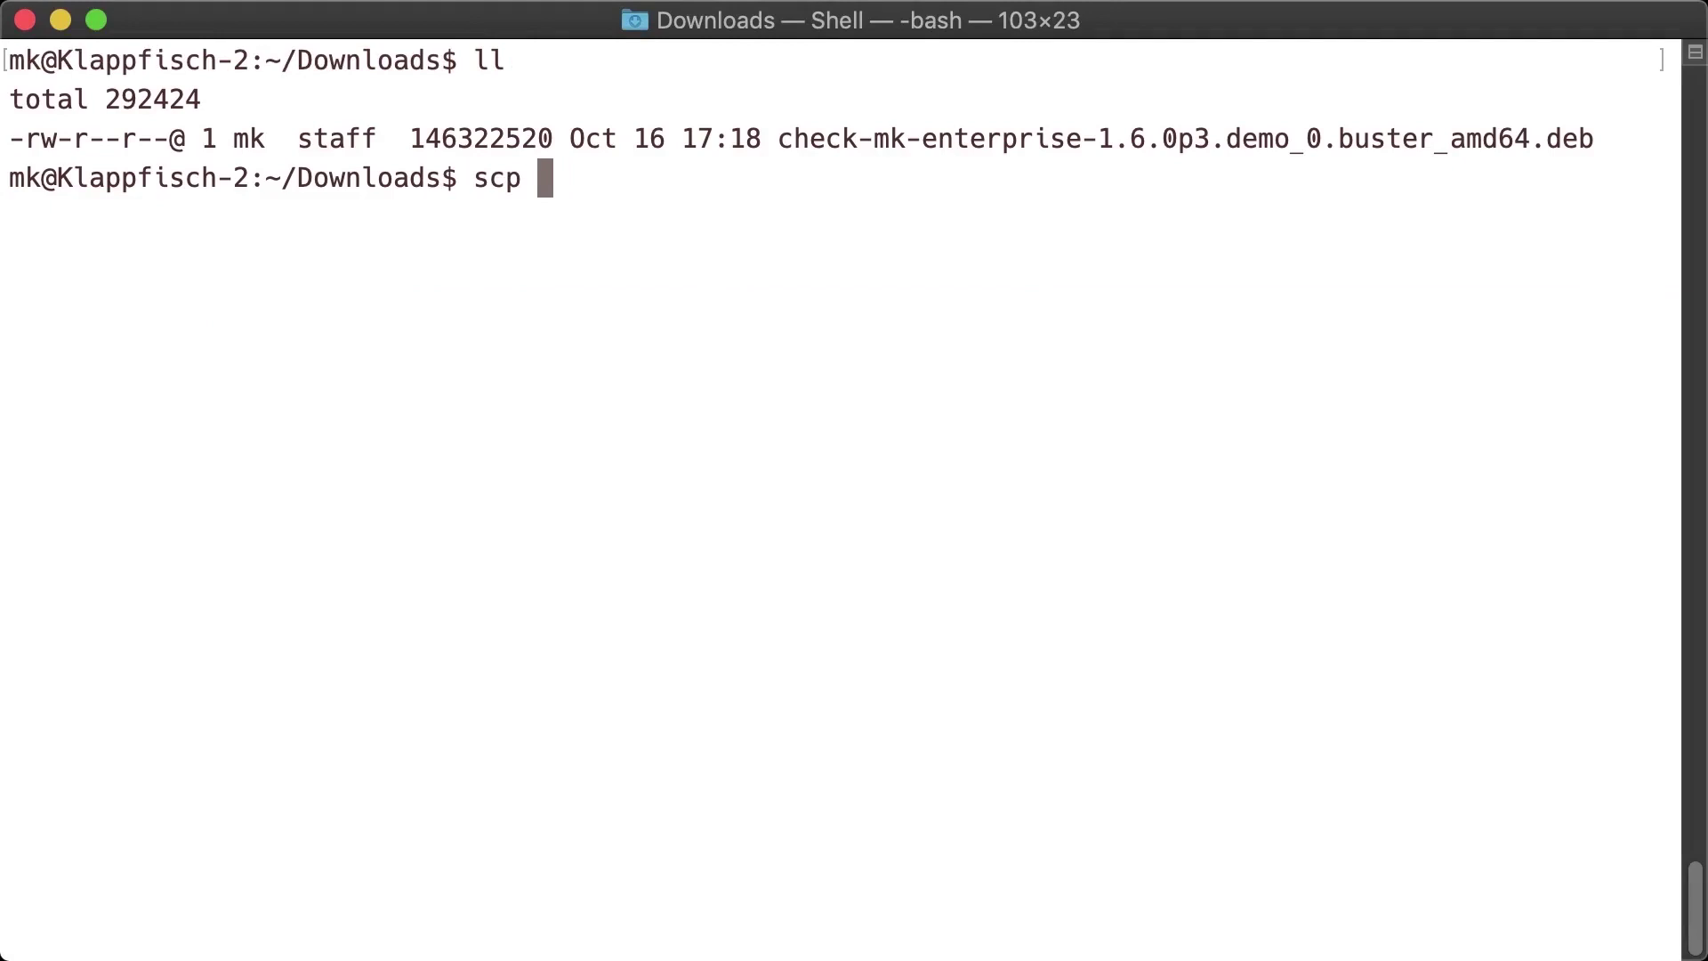
text(che)
key(Tab)
text(root@)
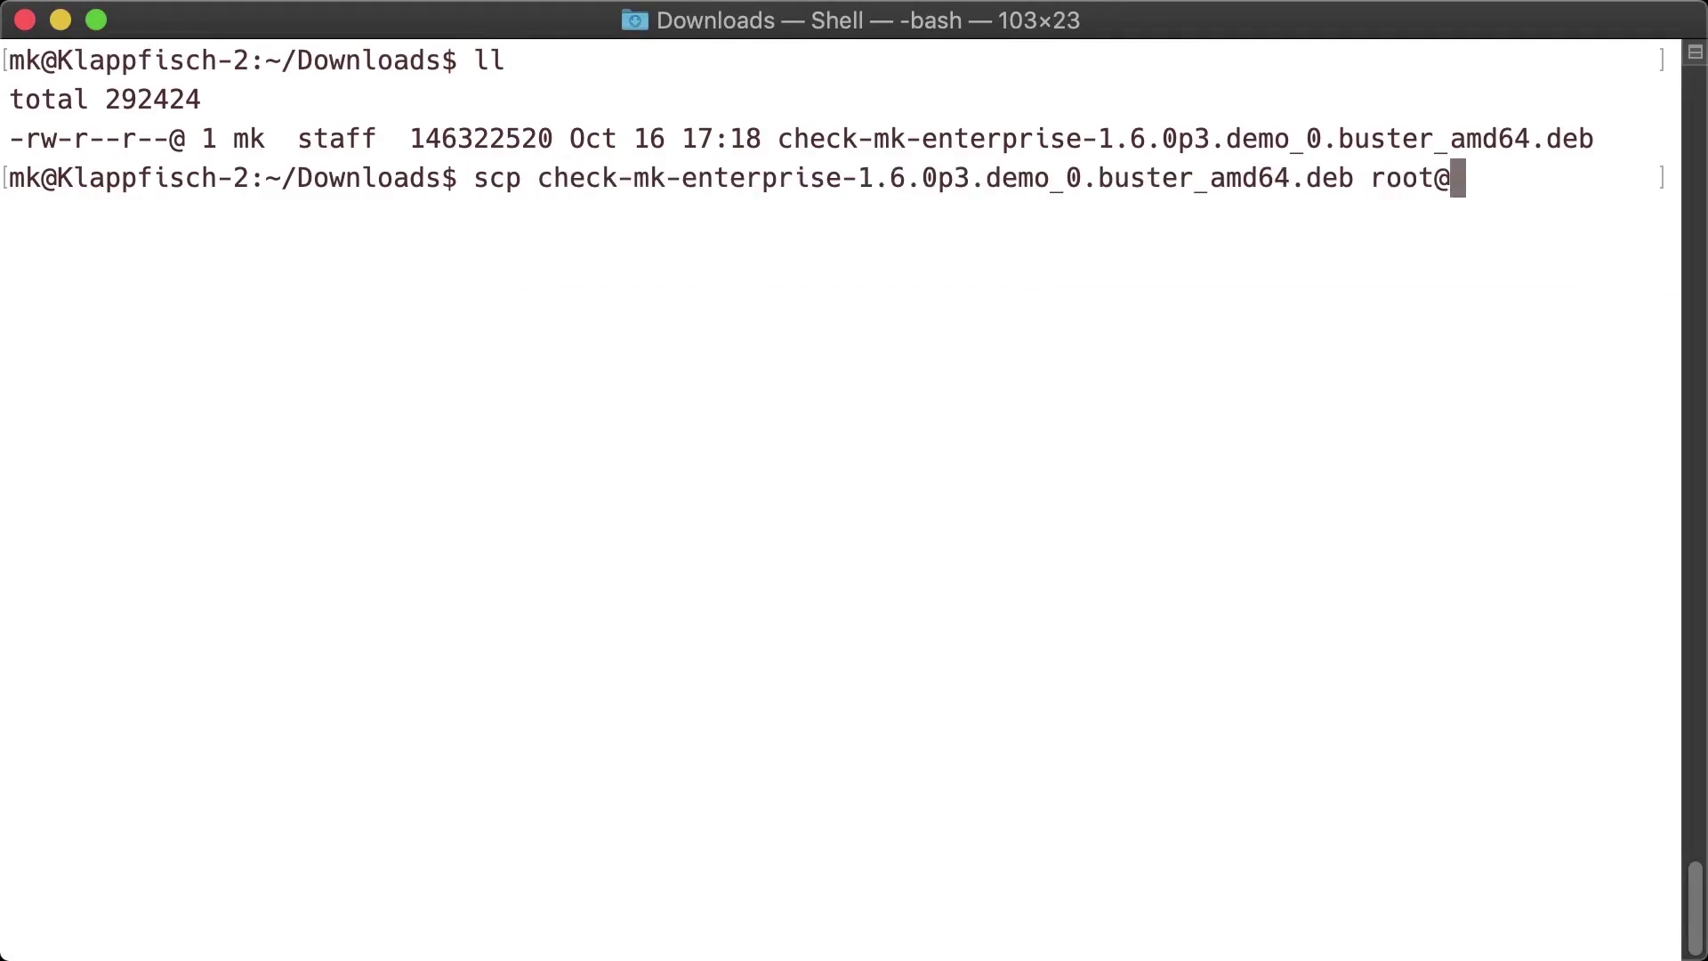
text(10.1.2.73:)
key(Return)
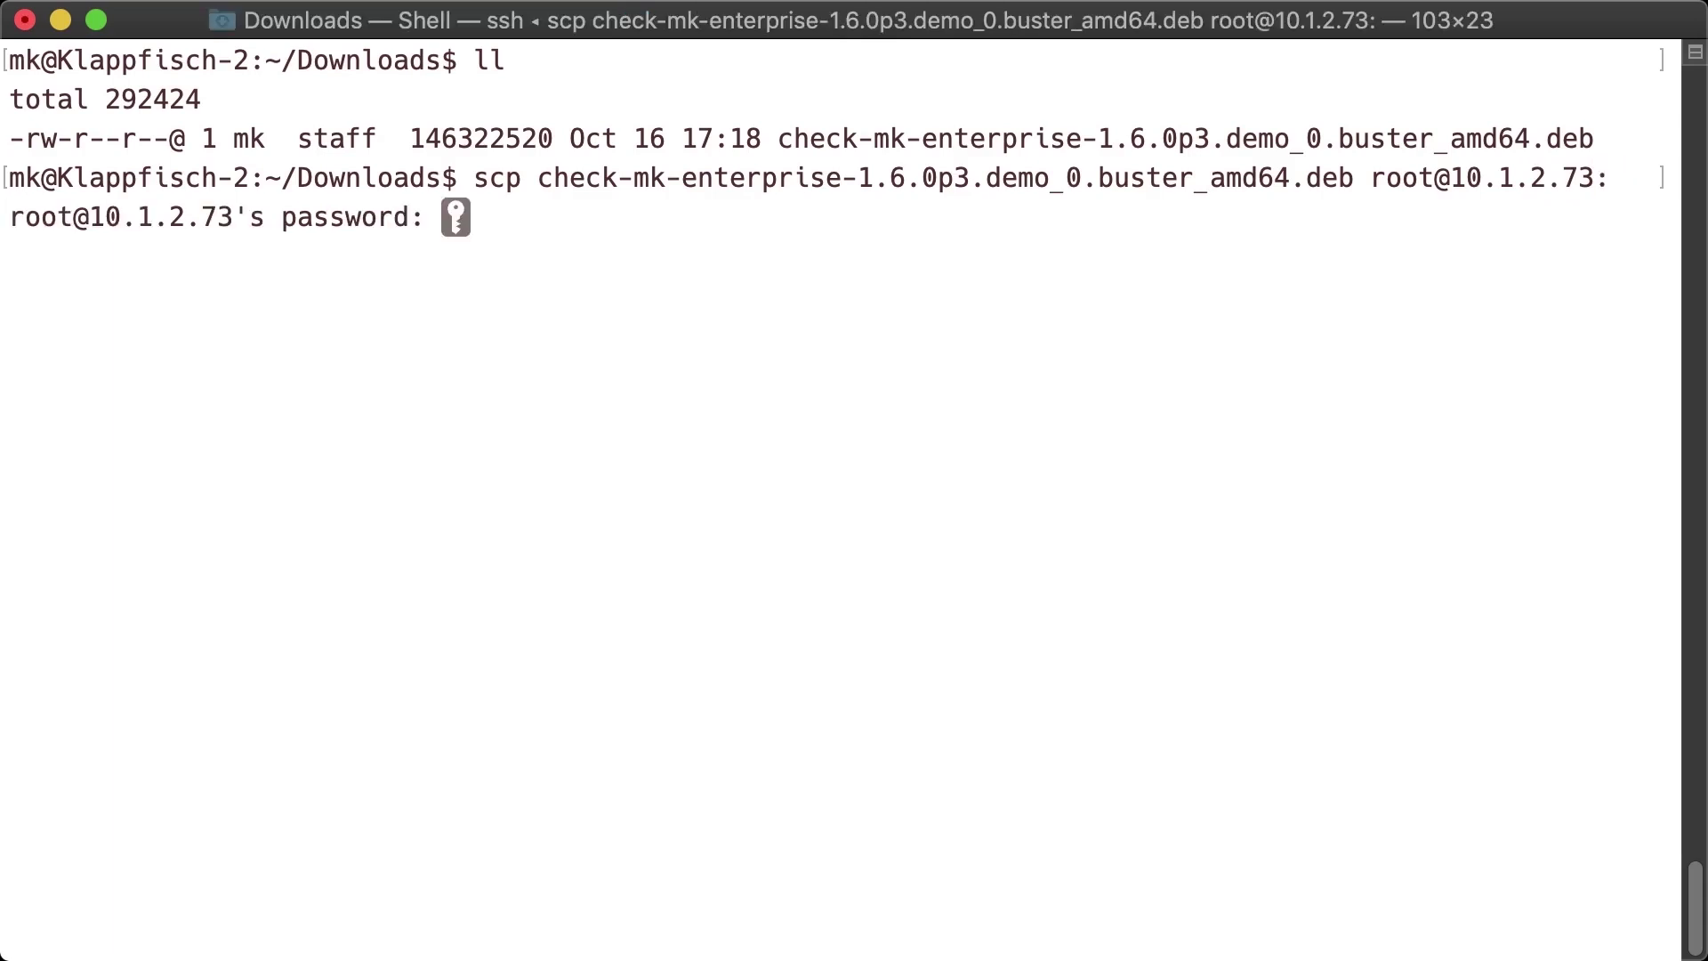
key(Return)
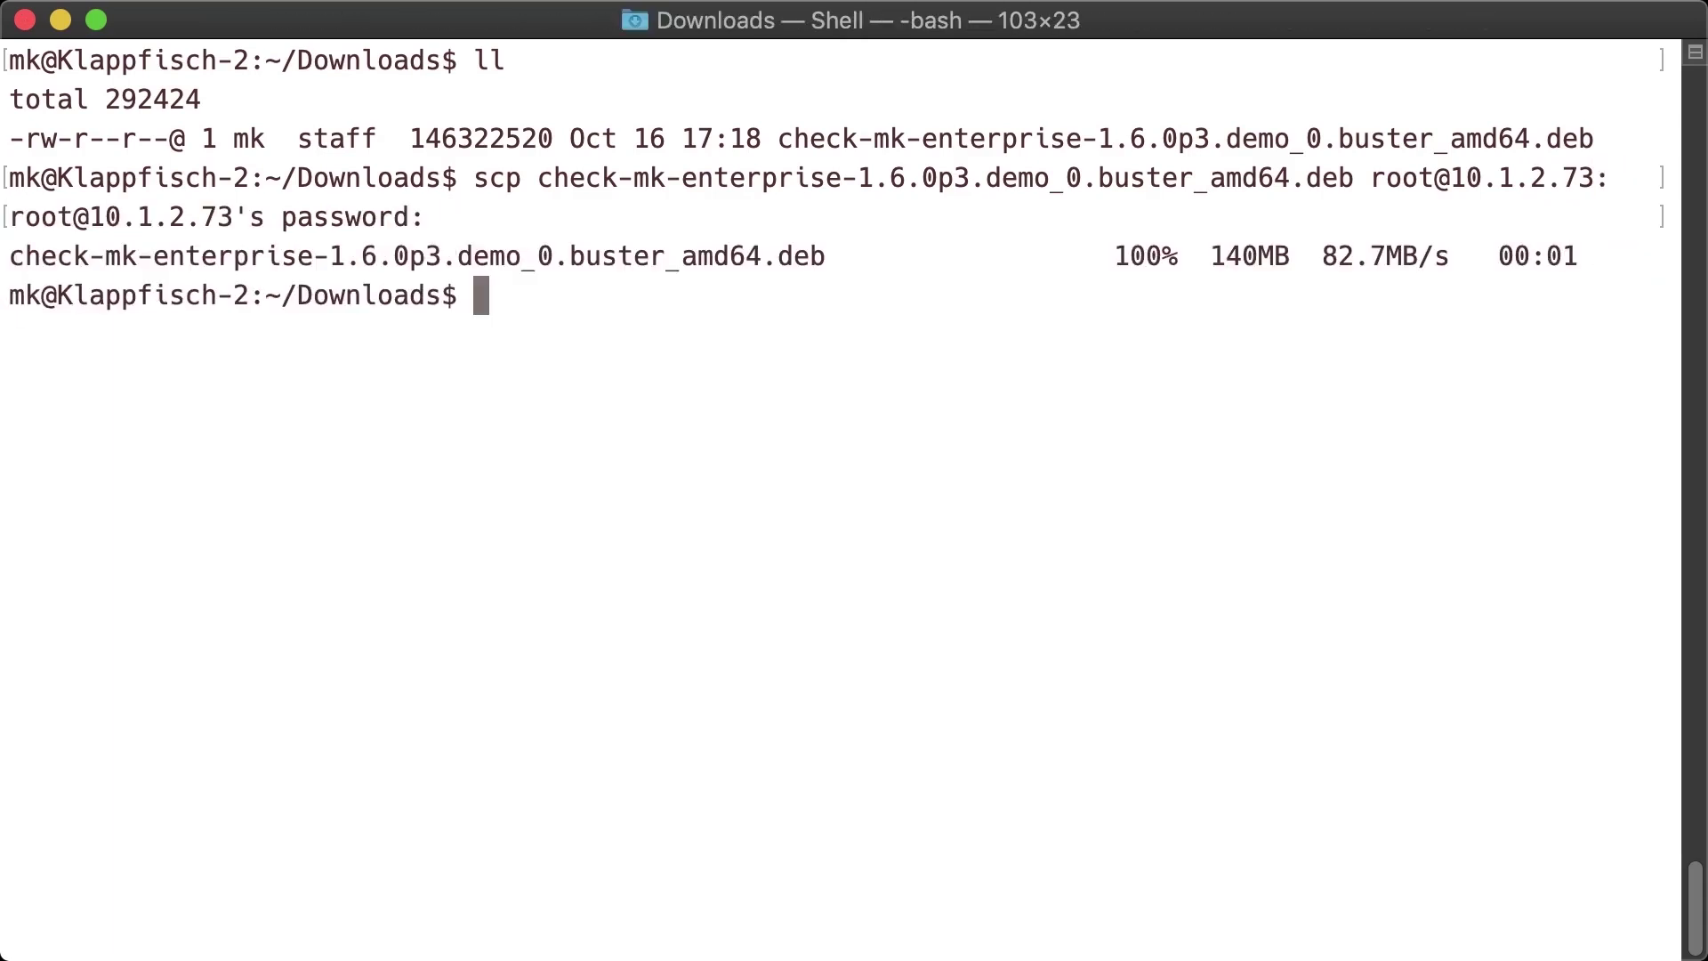
- Log in to the server 10.1.2.73 as root over ssh
text(ssh )
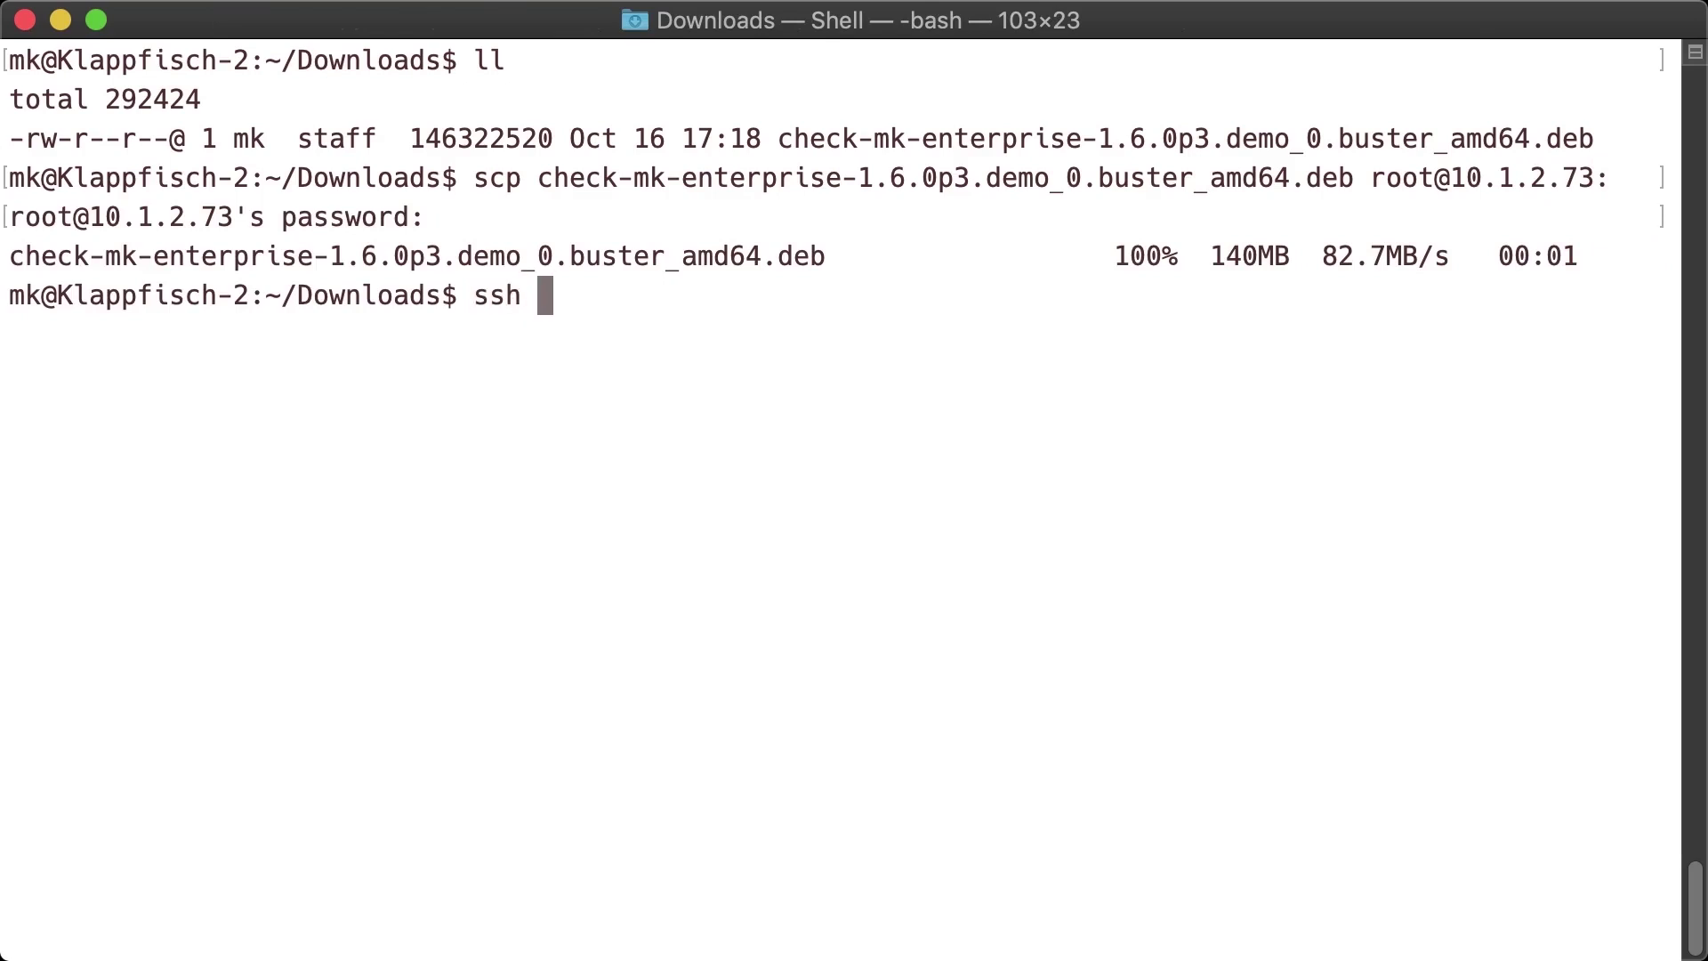
text(root@10)
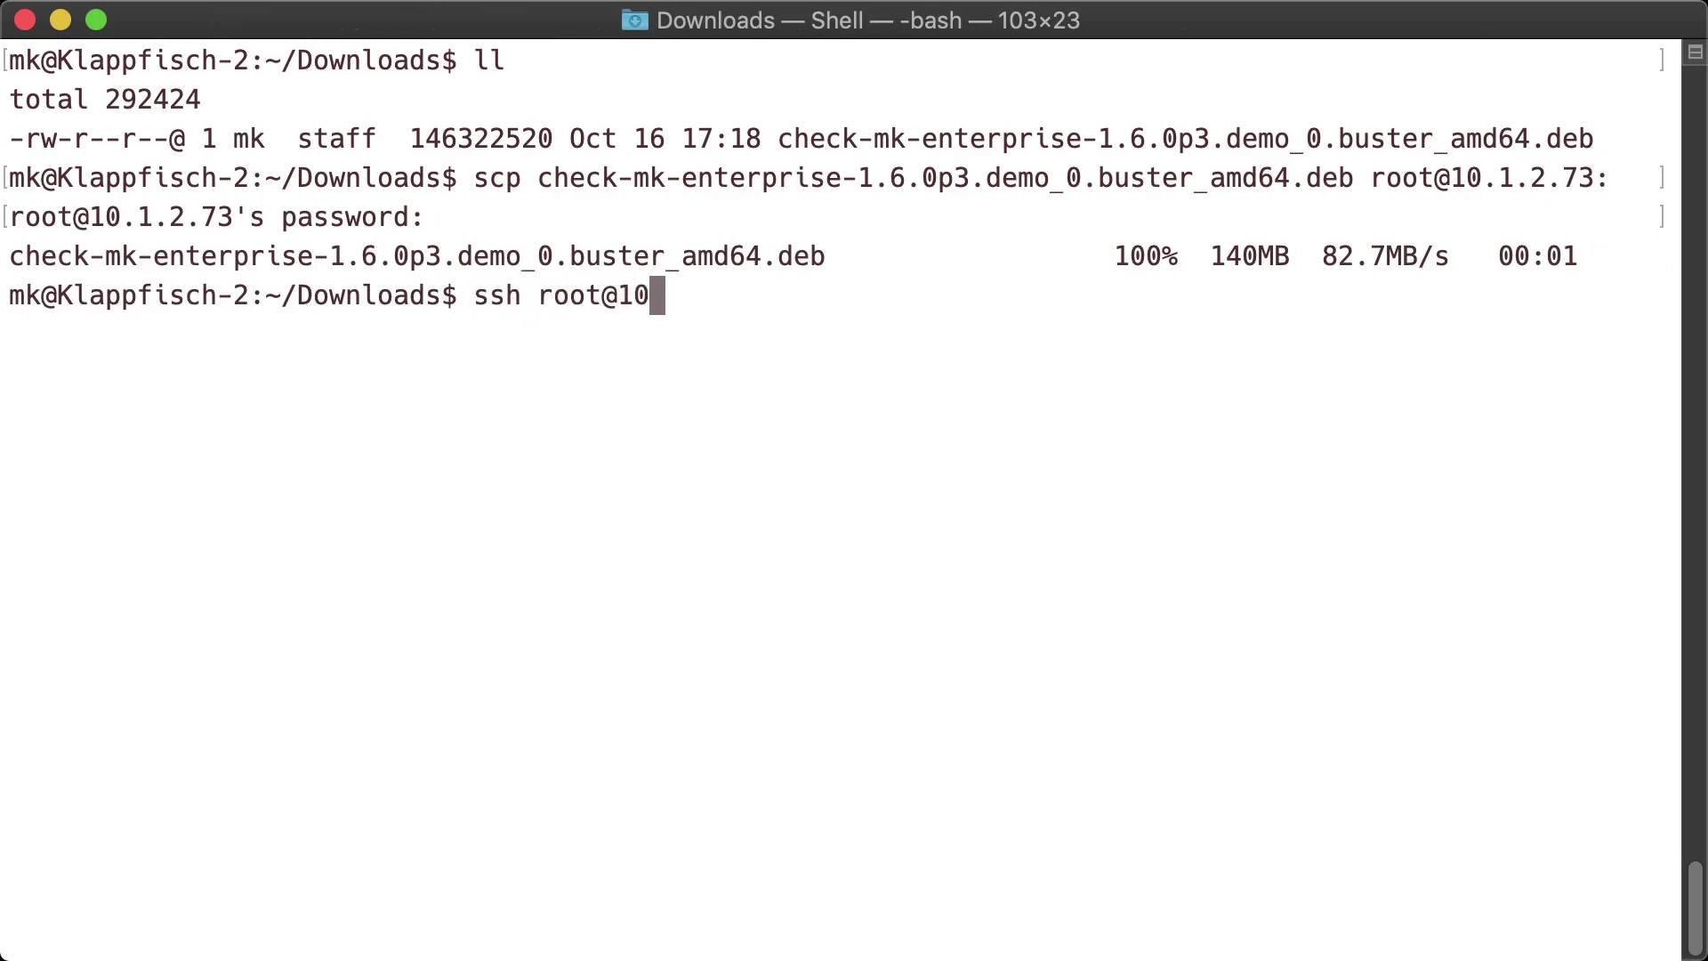
text(.1.2.73)
key(Return)
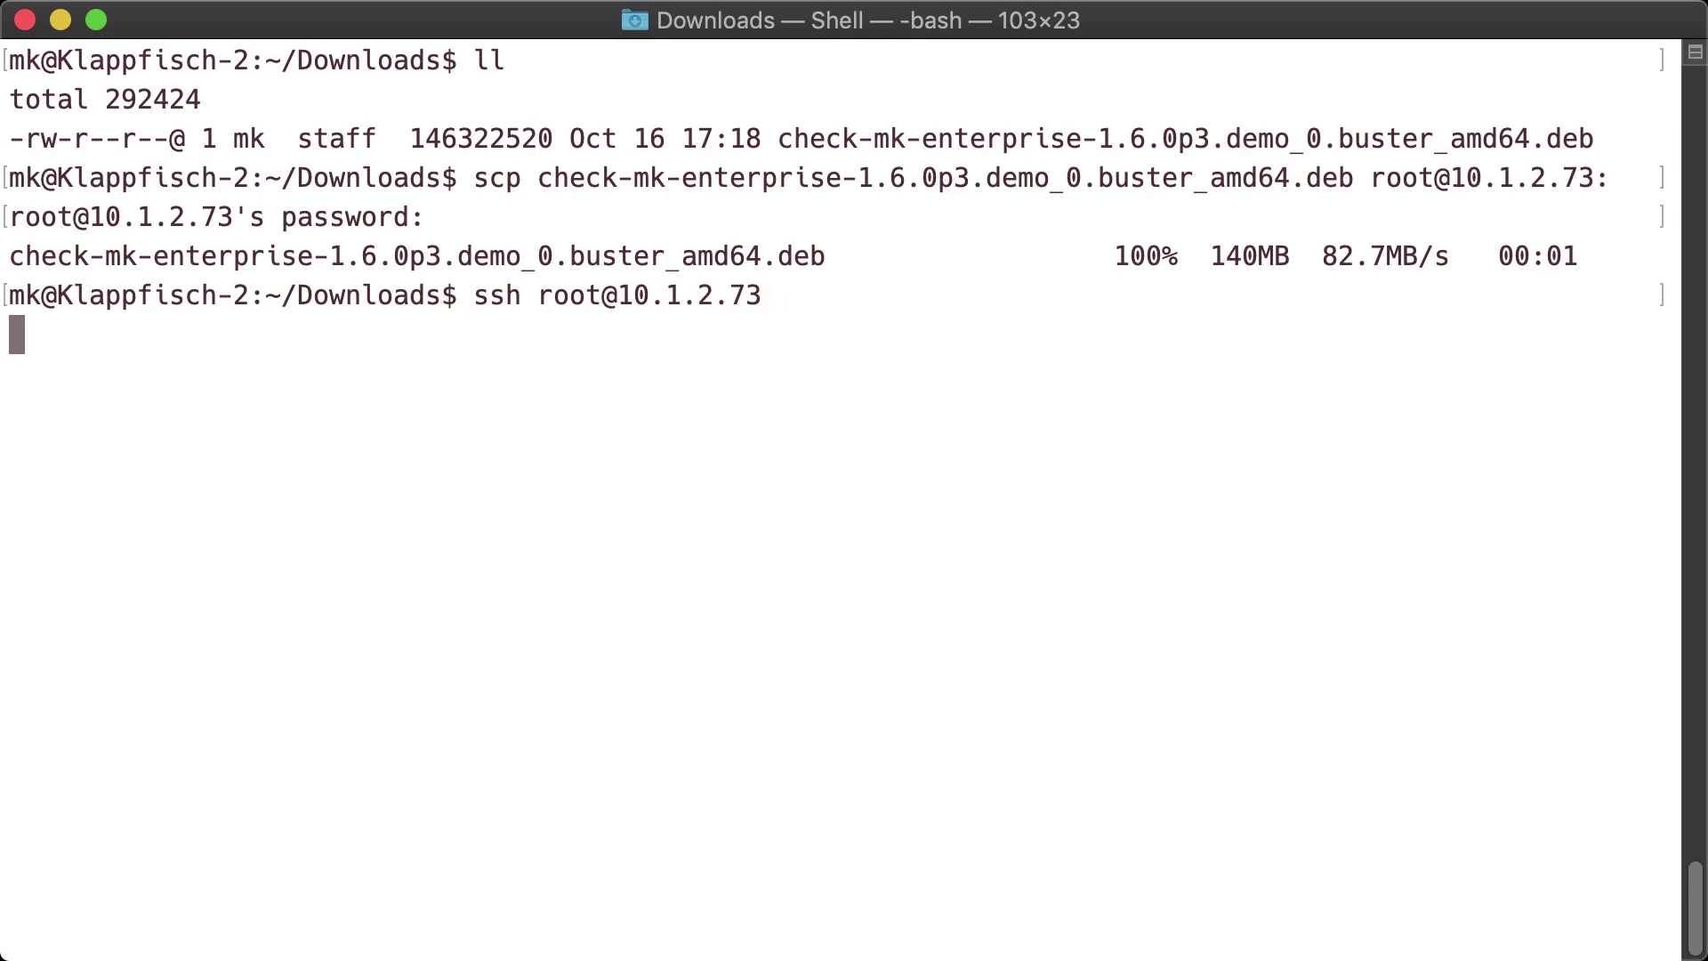
key(Return)
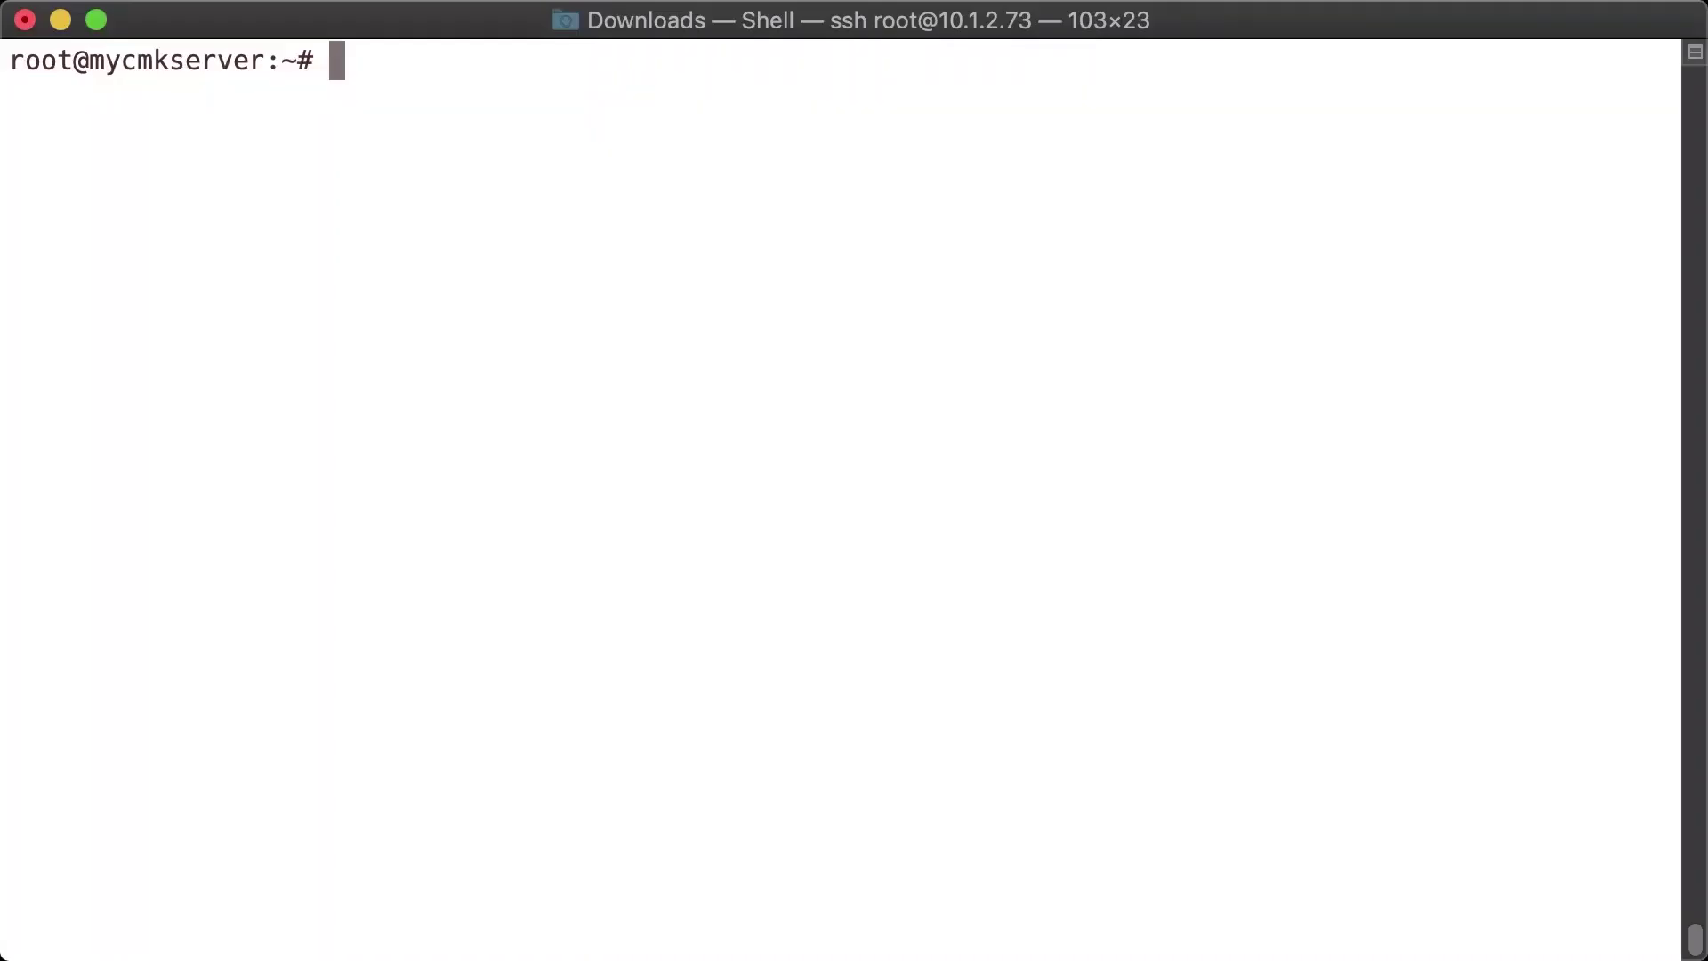
- Install gdebi-core with apt and clear the screen
text(apt)
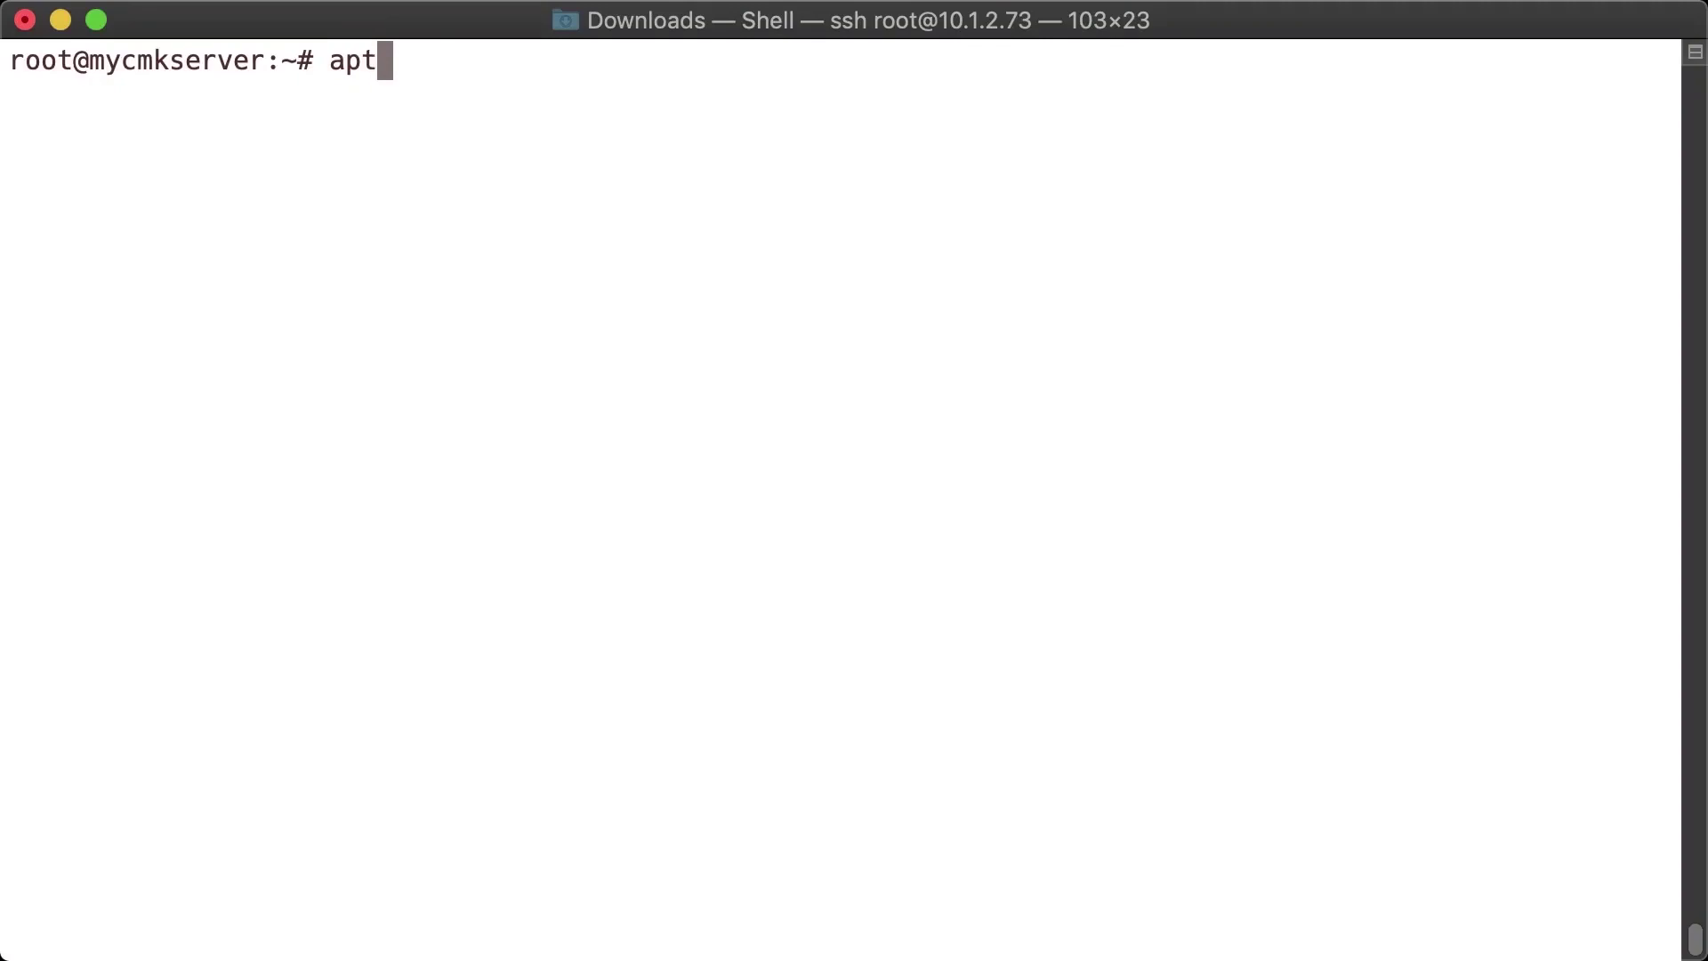
text( install g)
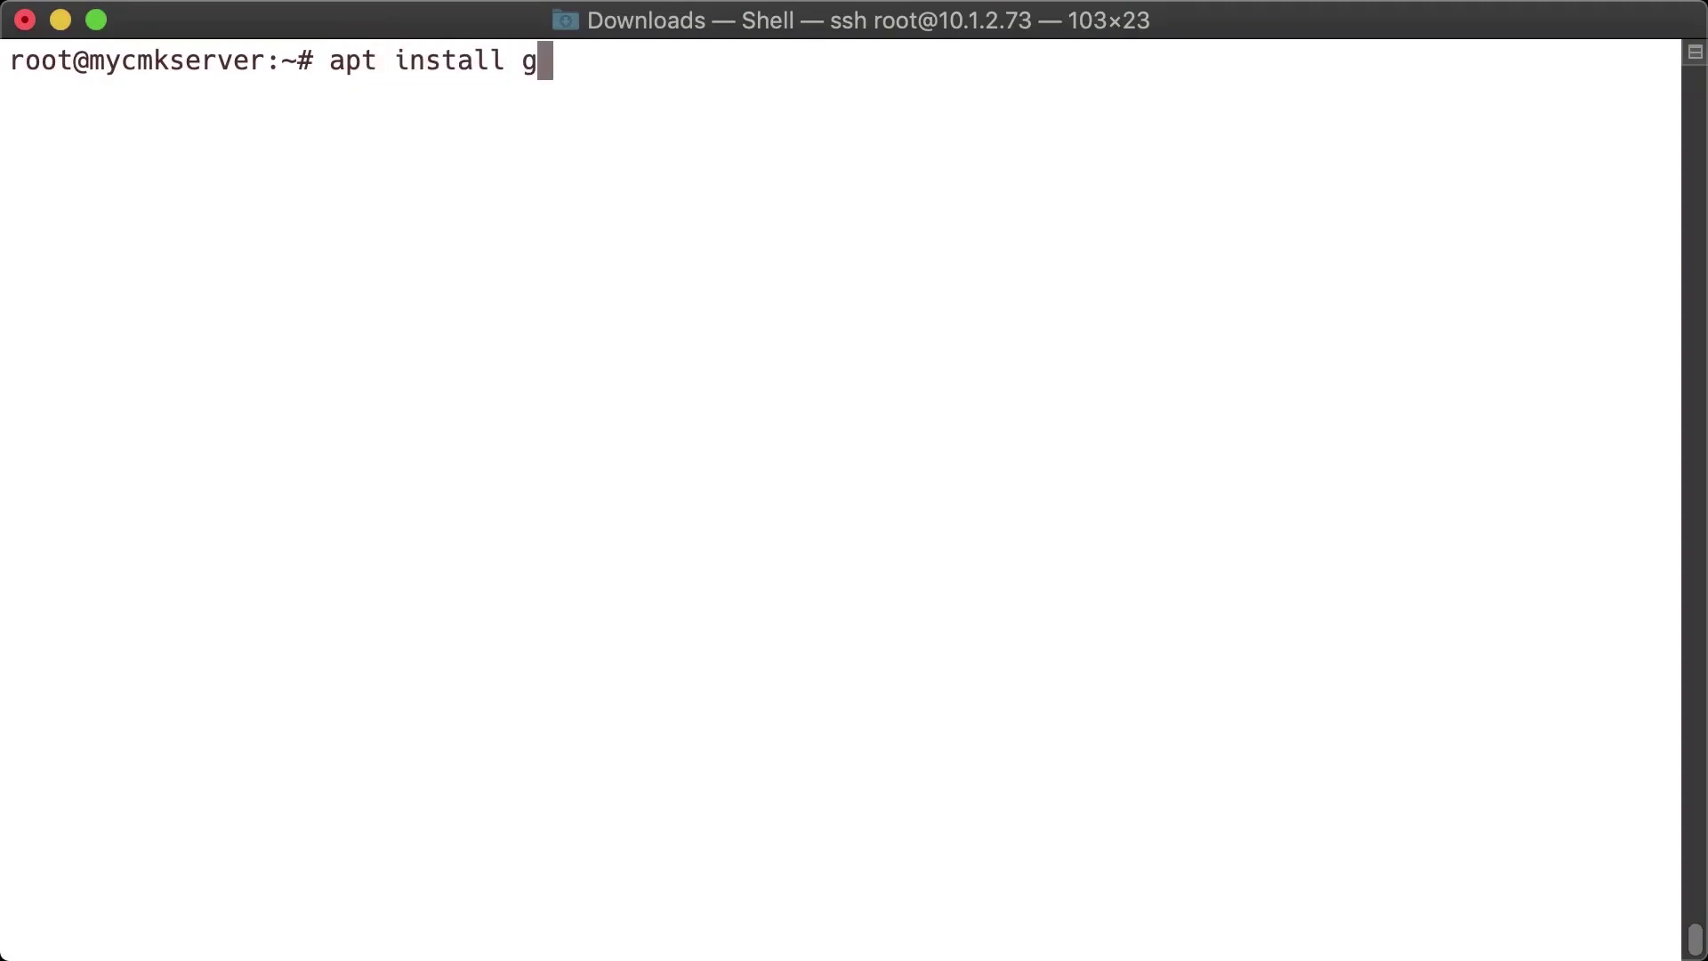
text(debi-core)
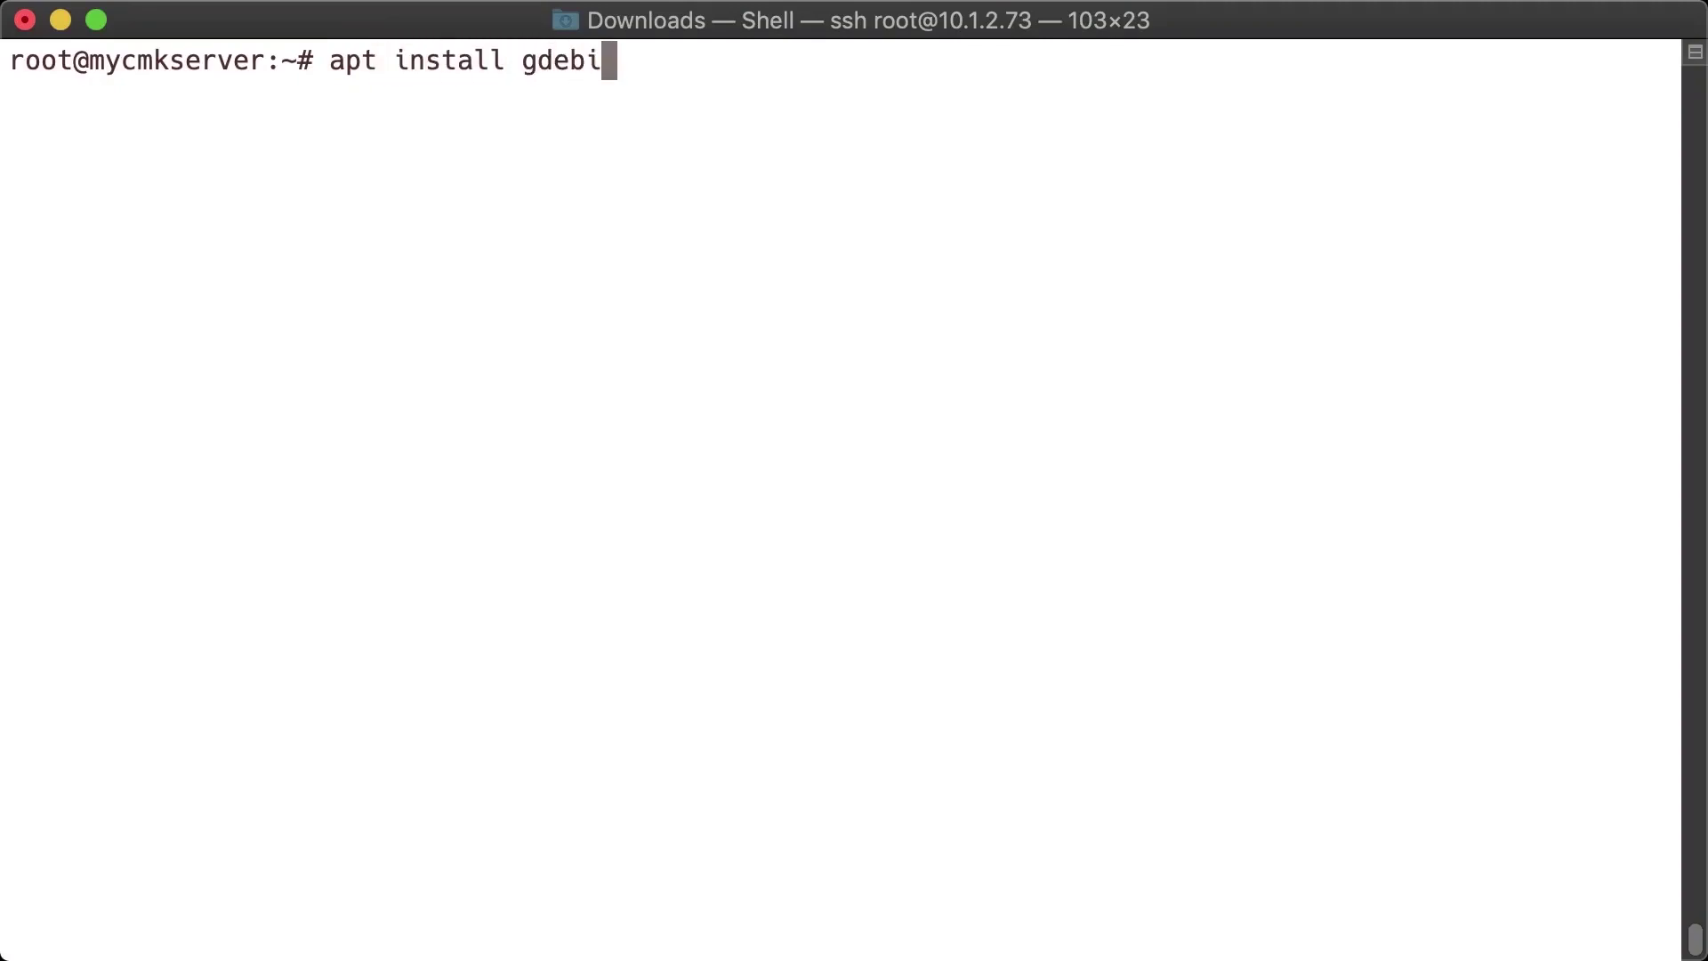
key(Return)
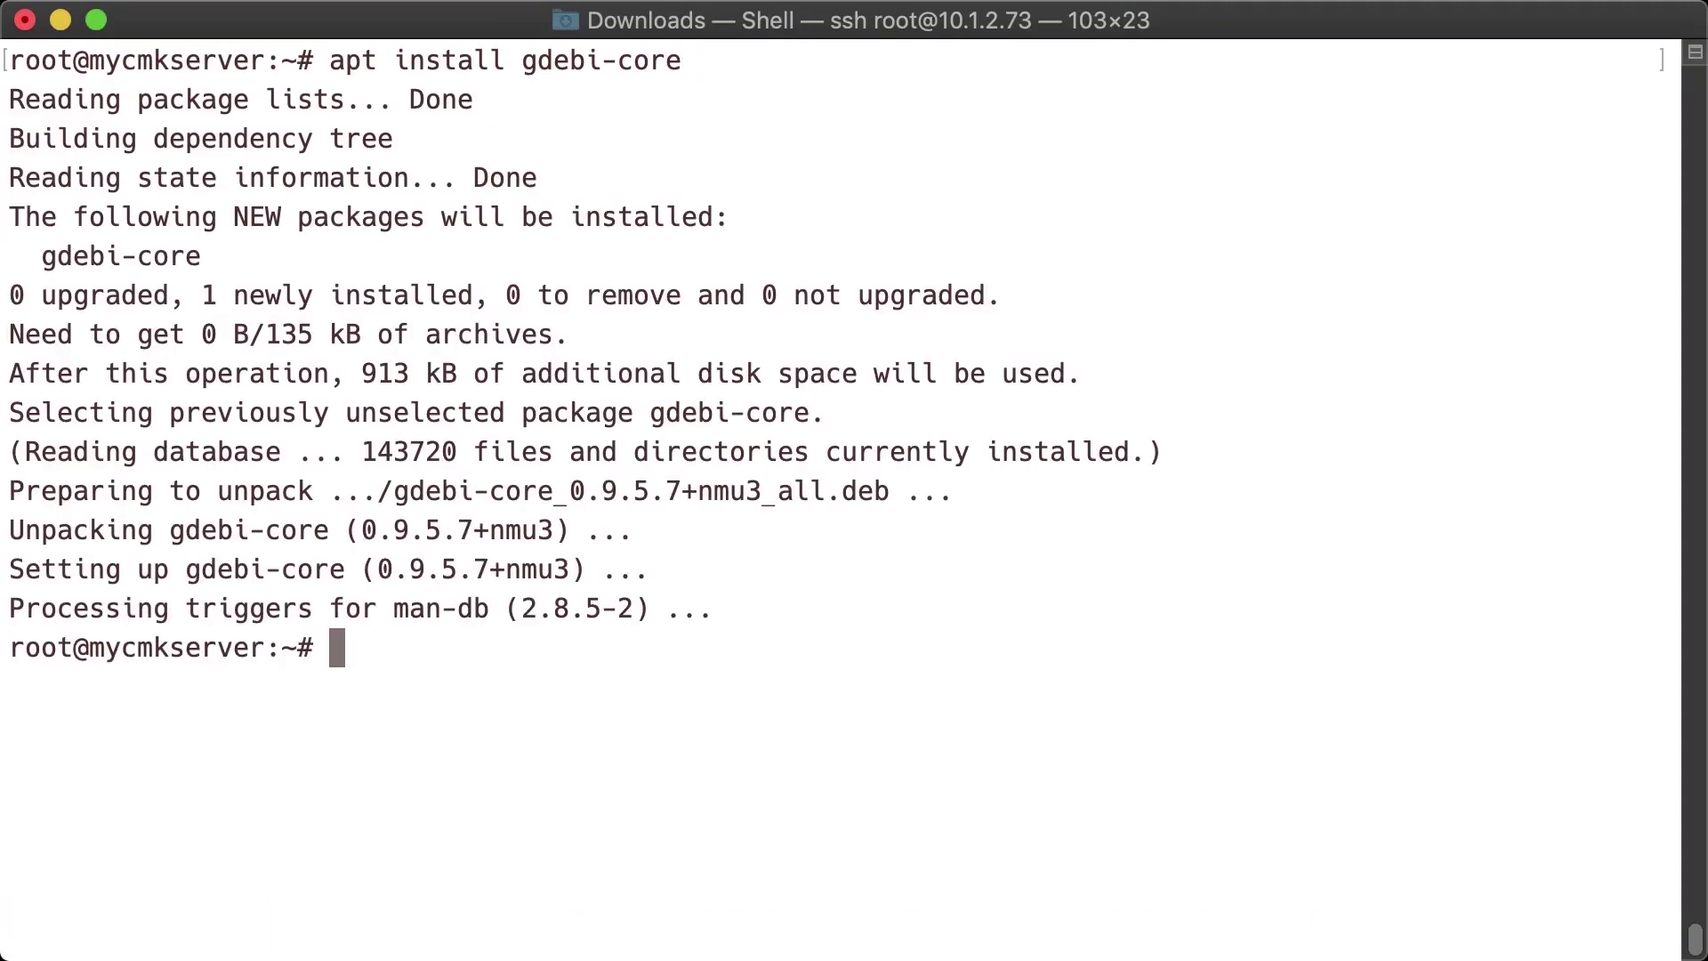
key(ctrl+l)
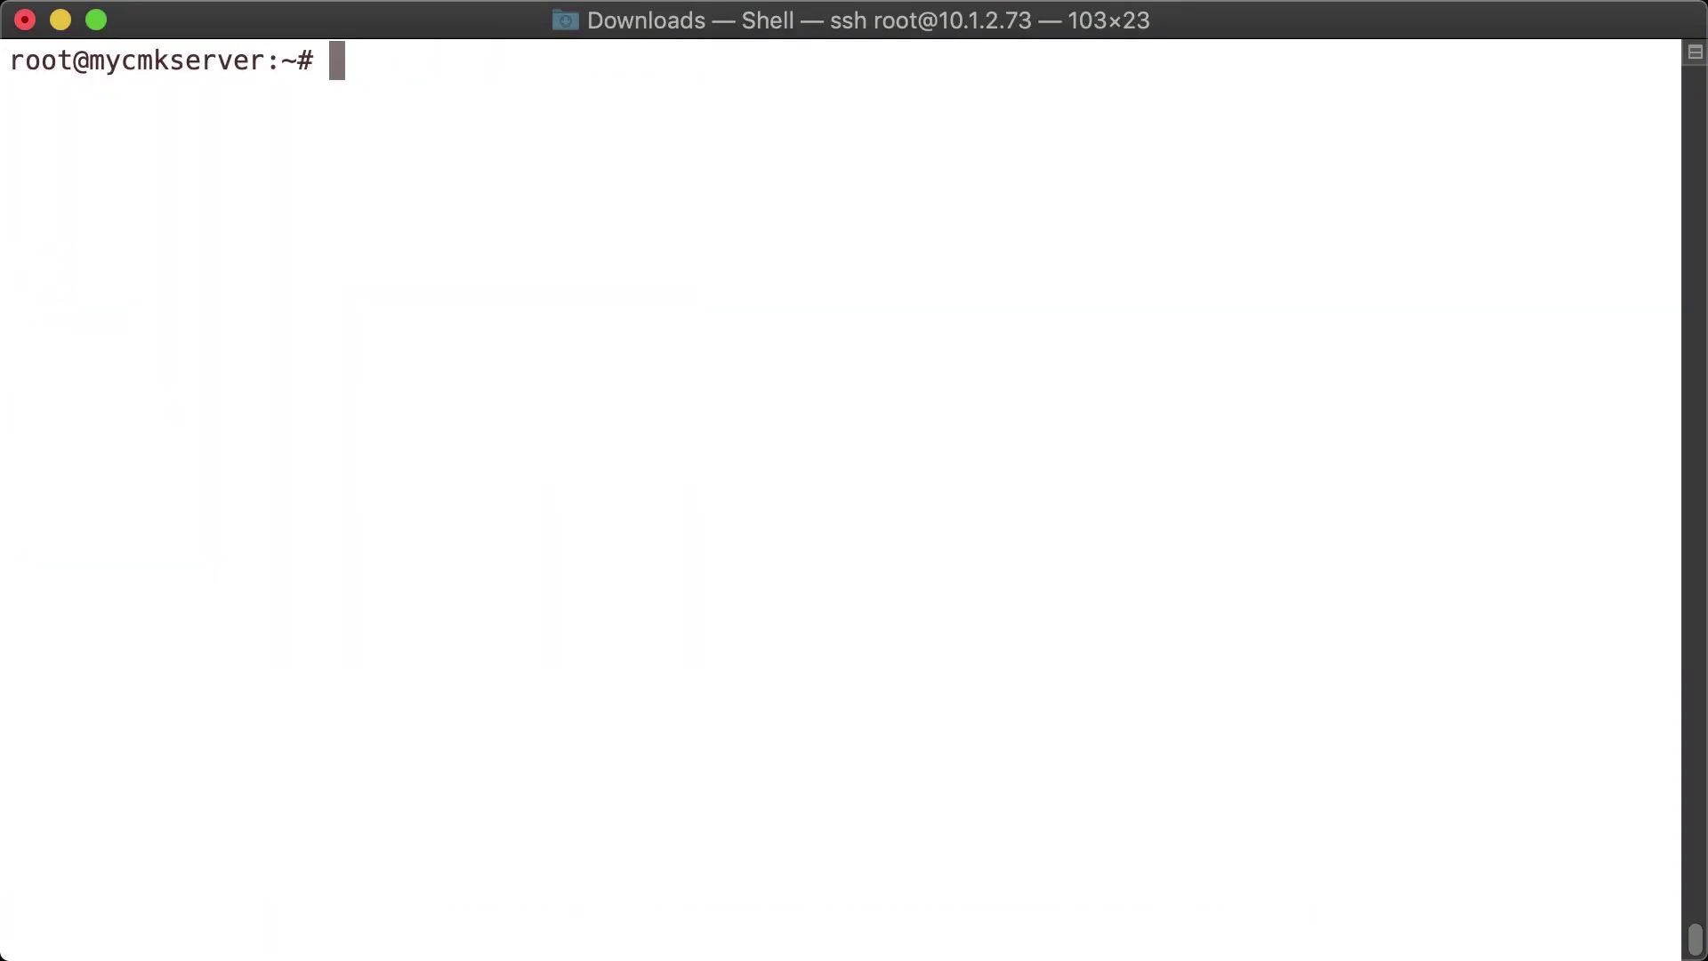
- Run gdebi on check-mk-enterprise-1.6.0p3.demo_0.buster_amd64.deb
text(gdbei)
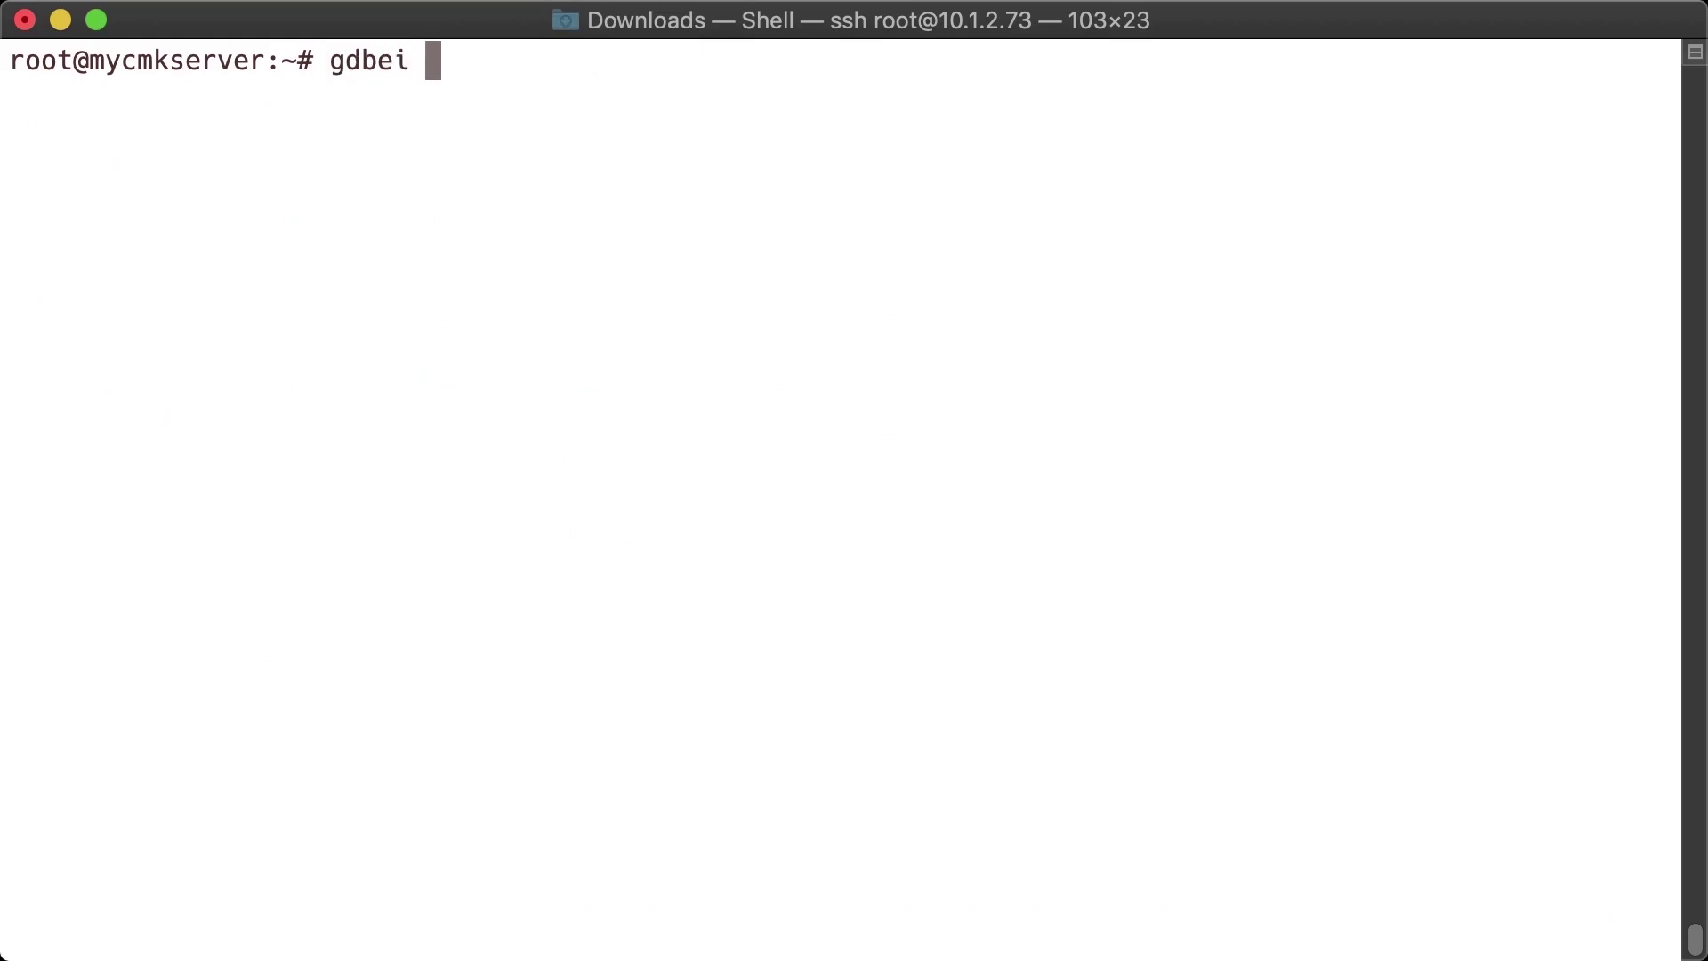
key(BackSpace)
key(BackSpace)
key(BackSpace)
key(BackSpace)
text(ebi ch)
key(Tab)
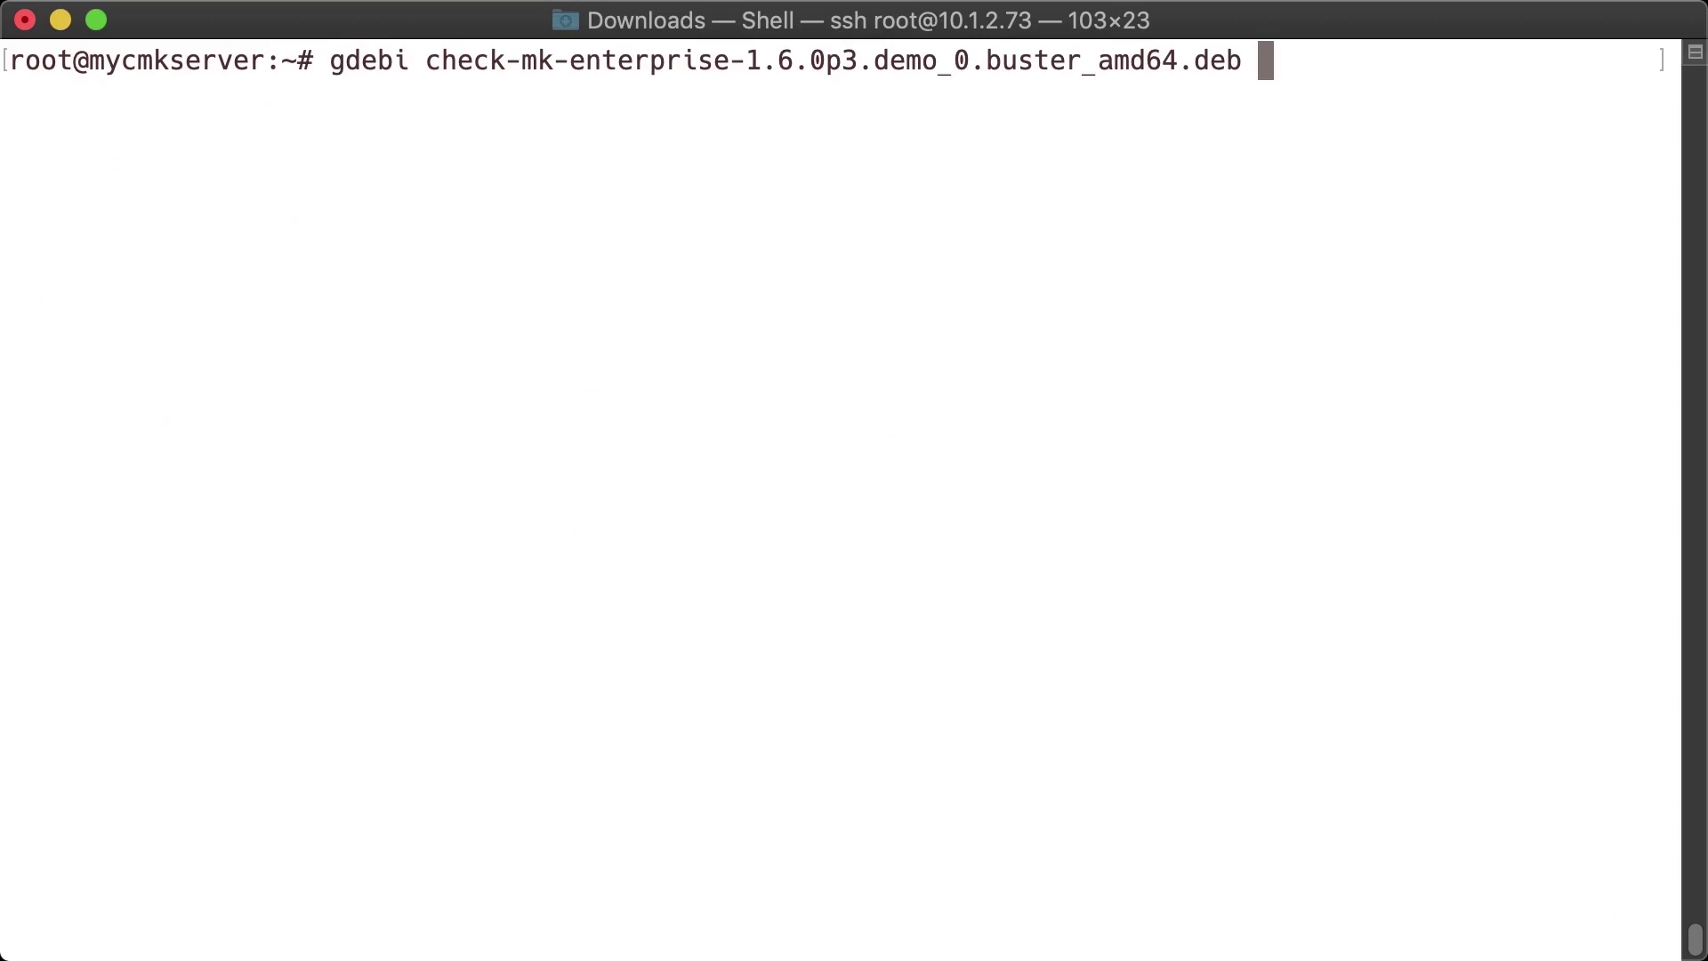
key(Return)
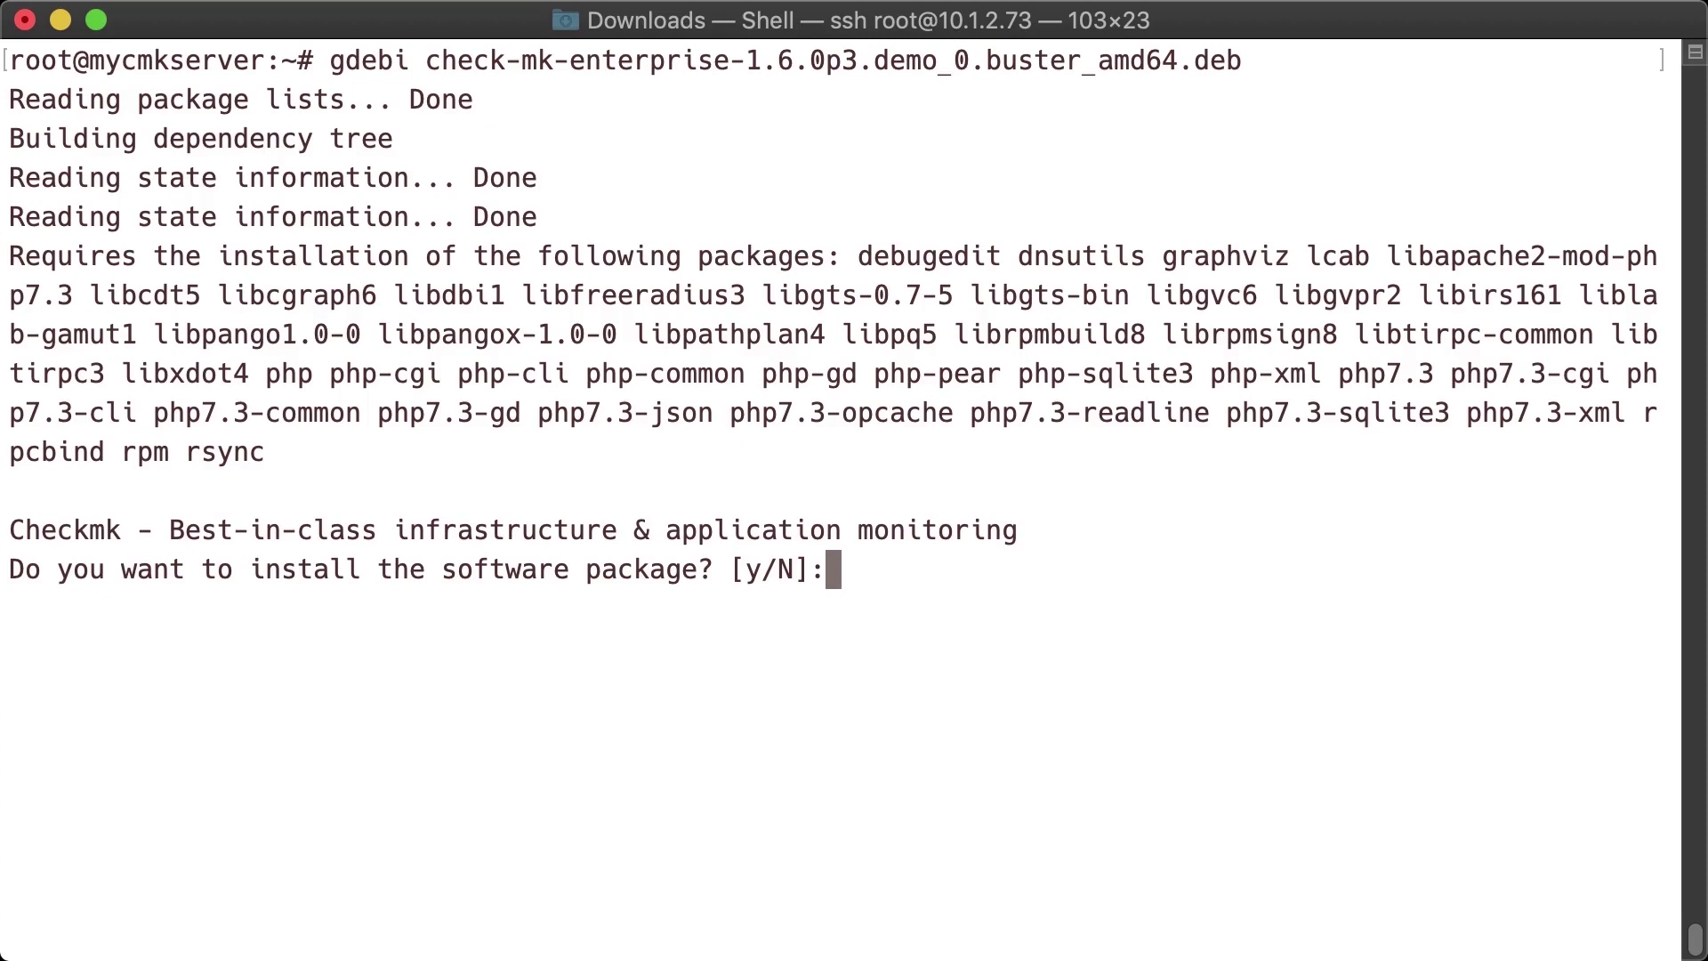
- Answer y to confirm installing the Checkmk package
text(y)
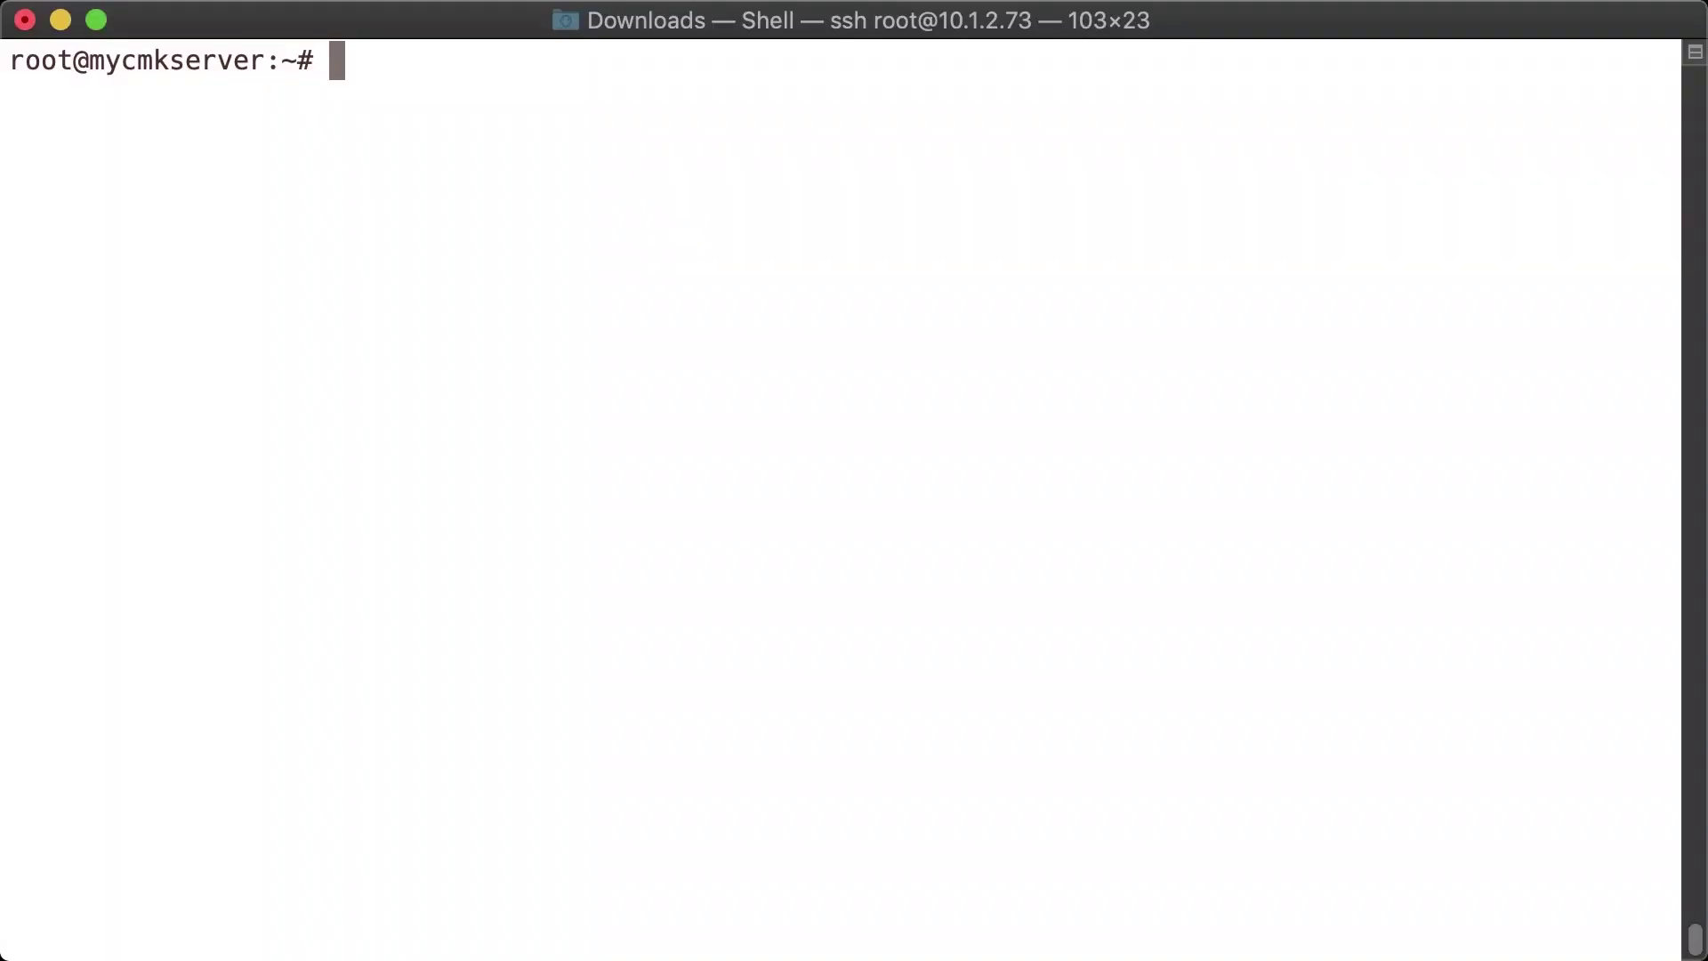
text(omd create )
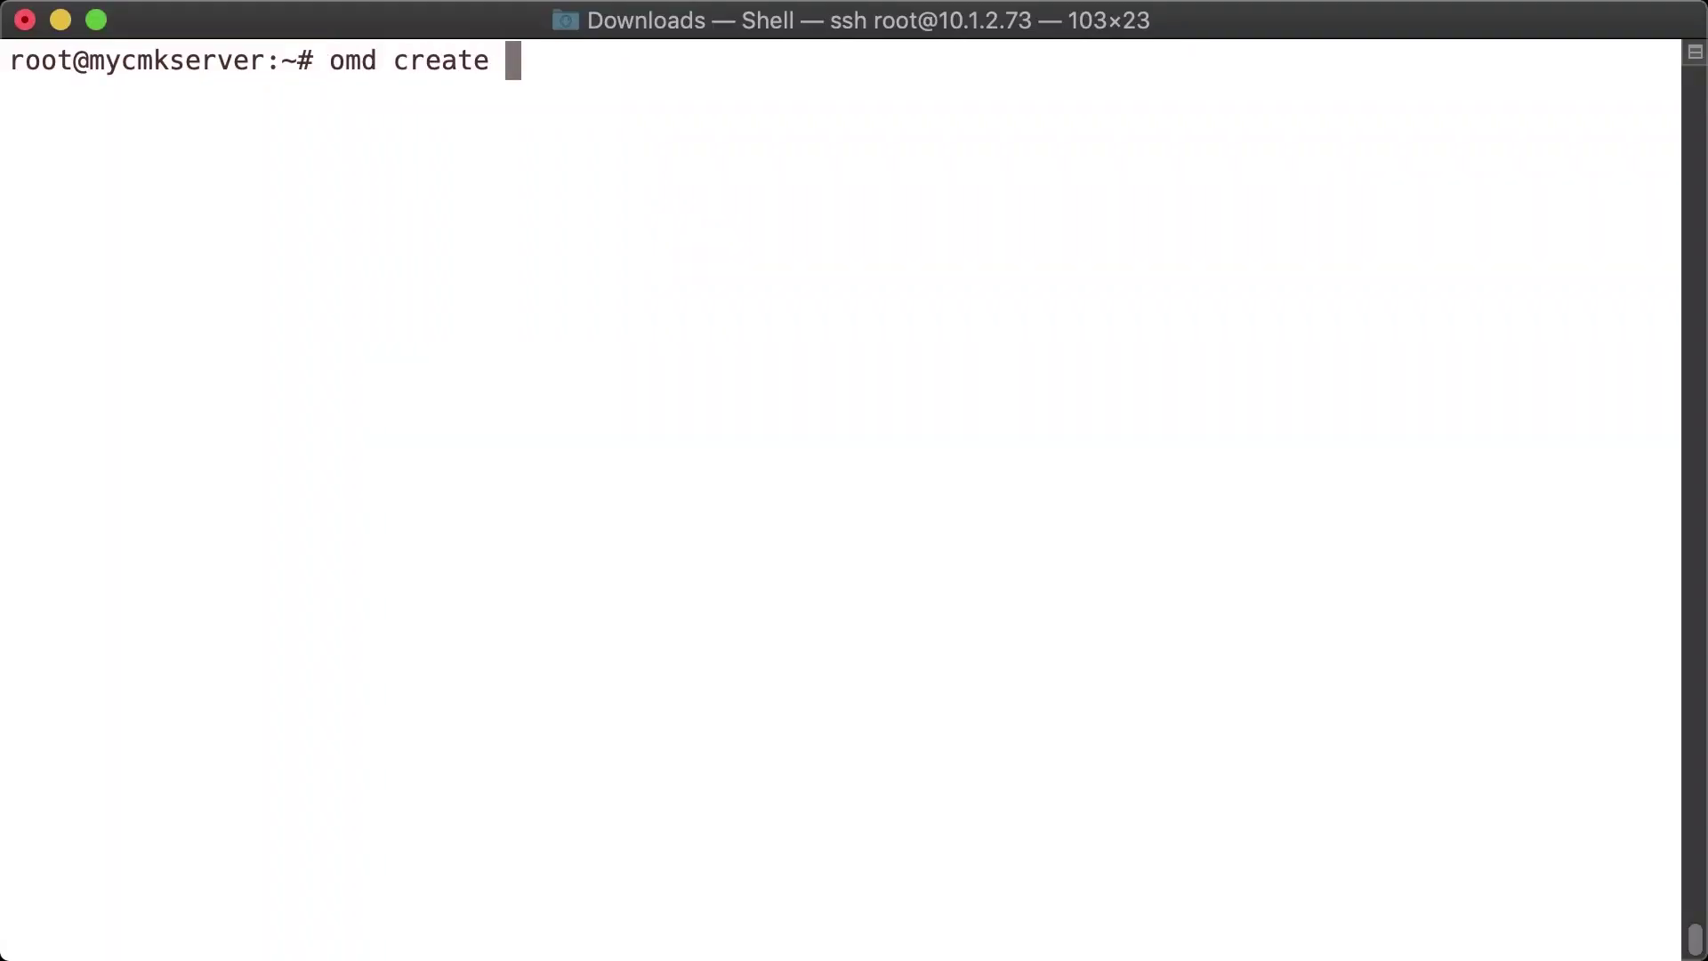
text(mysite)
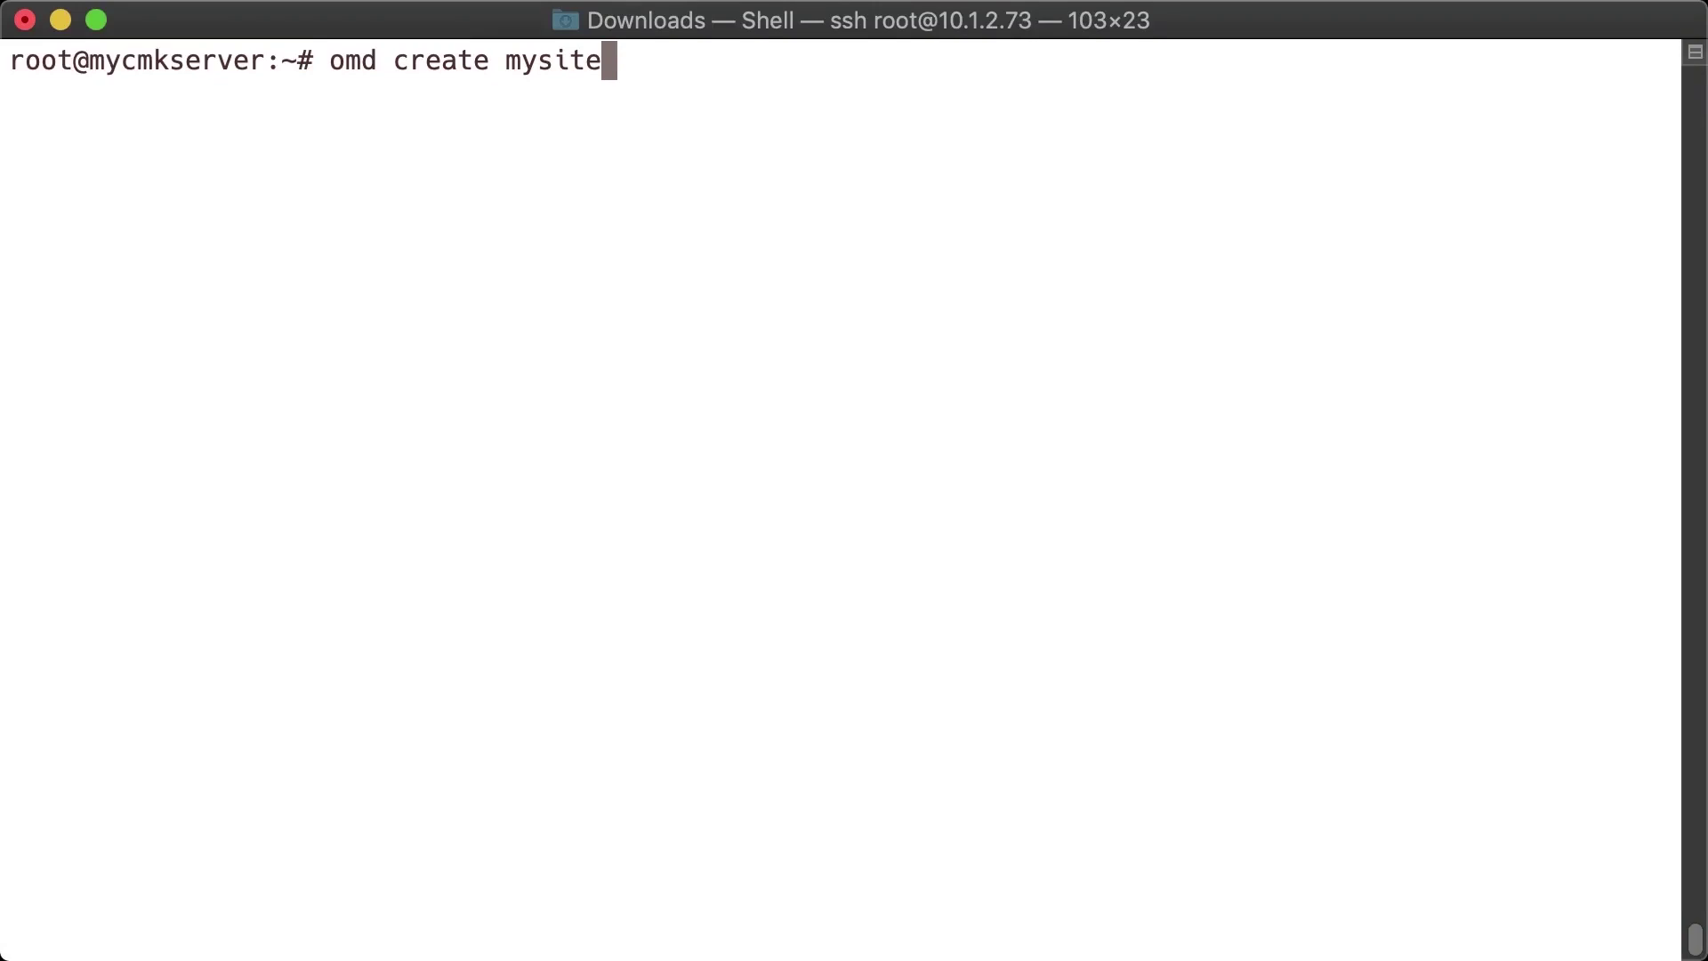
key(Return)
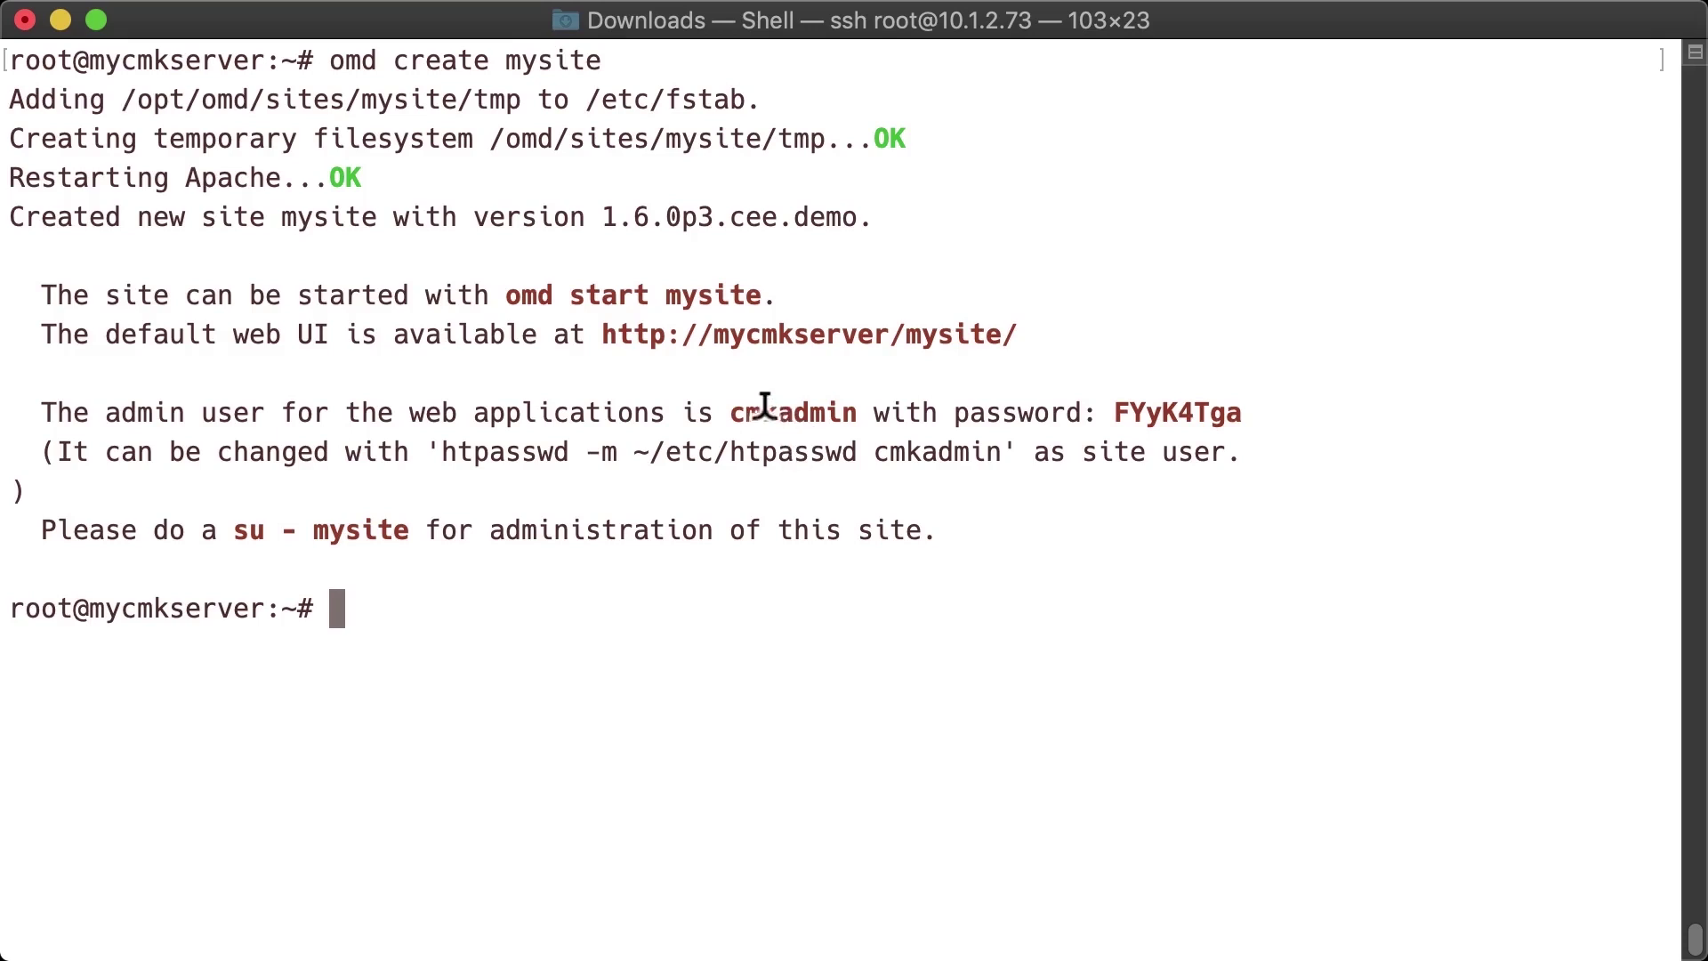
double_click(801, 414)
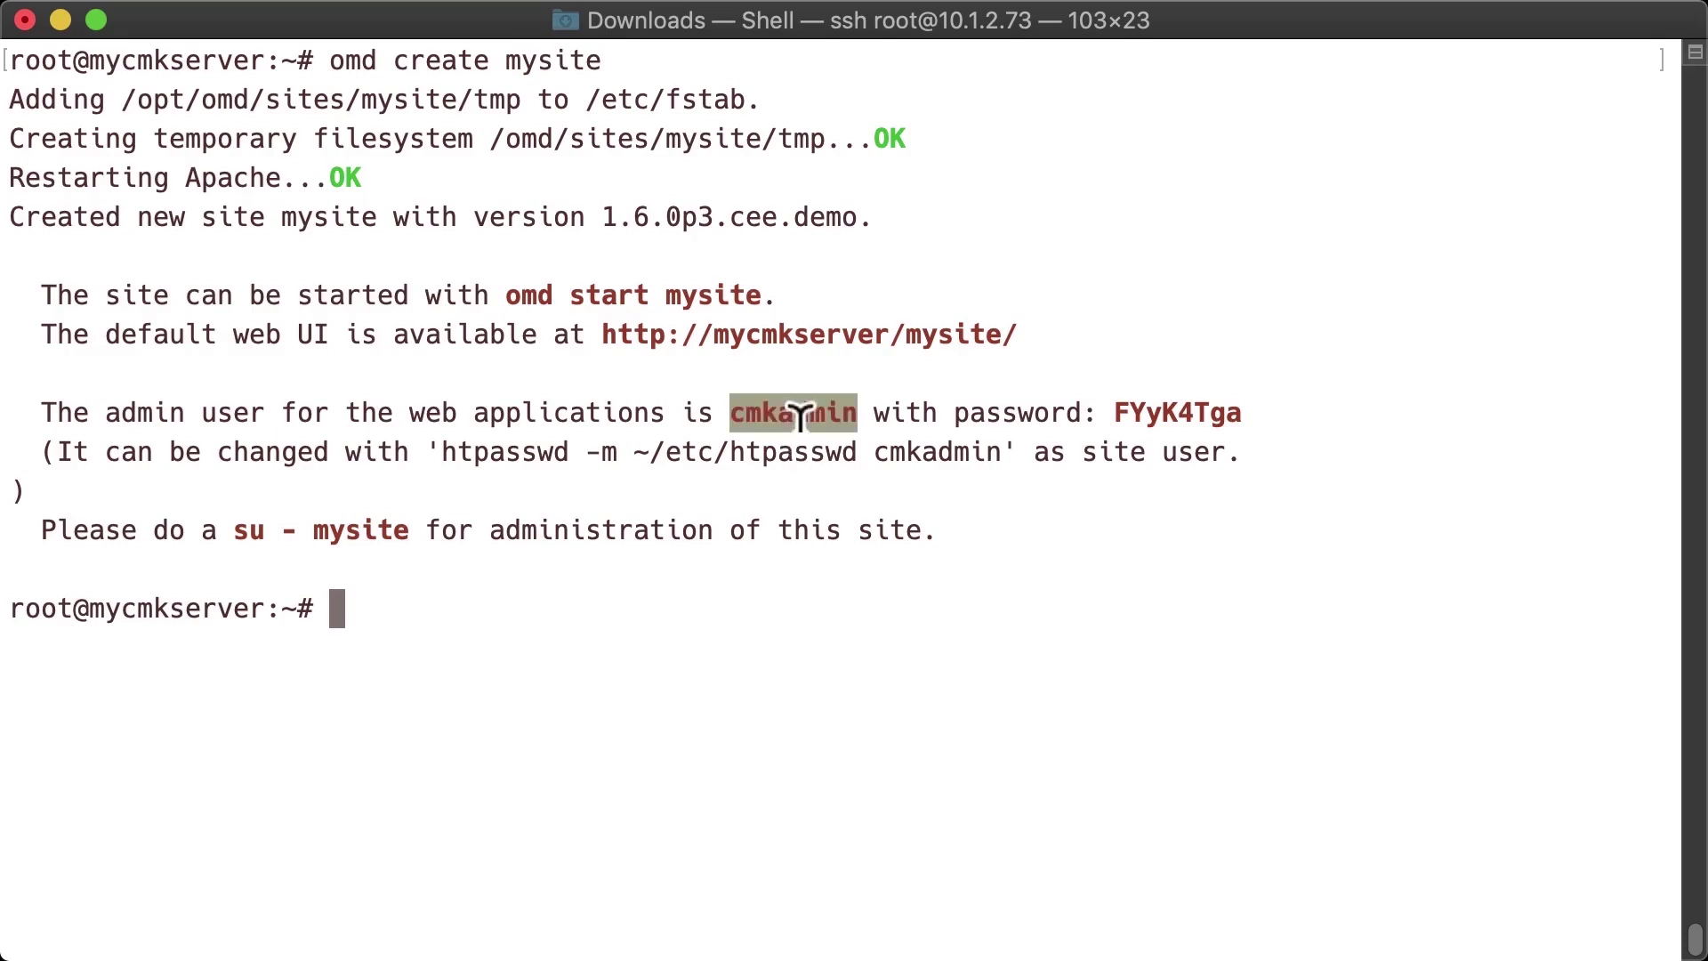
click(1035, 443)
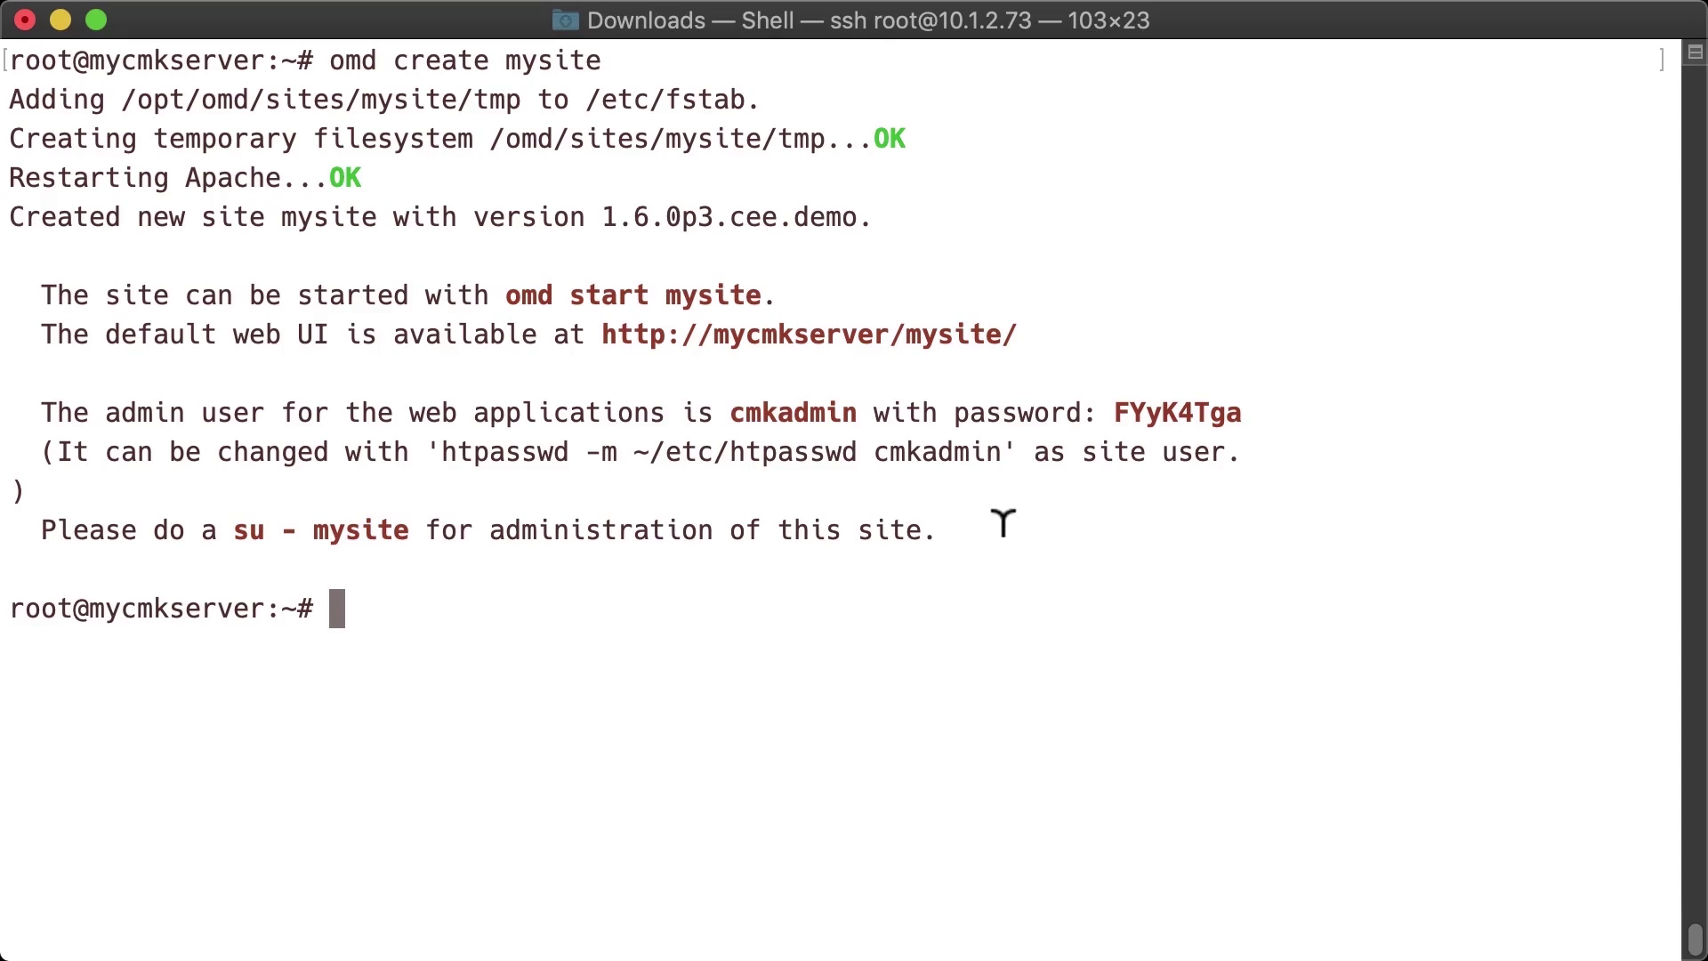
- As site user mysite, reset the cmkadmin web password with the htpasswd command
text(su - my)
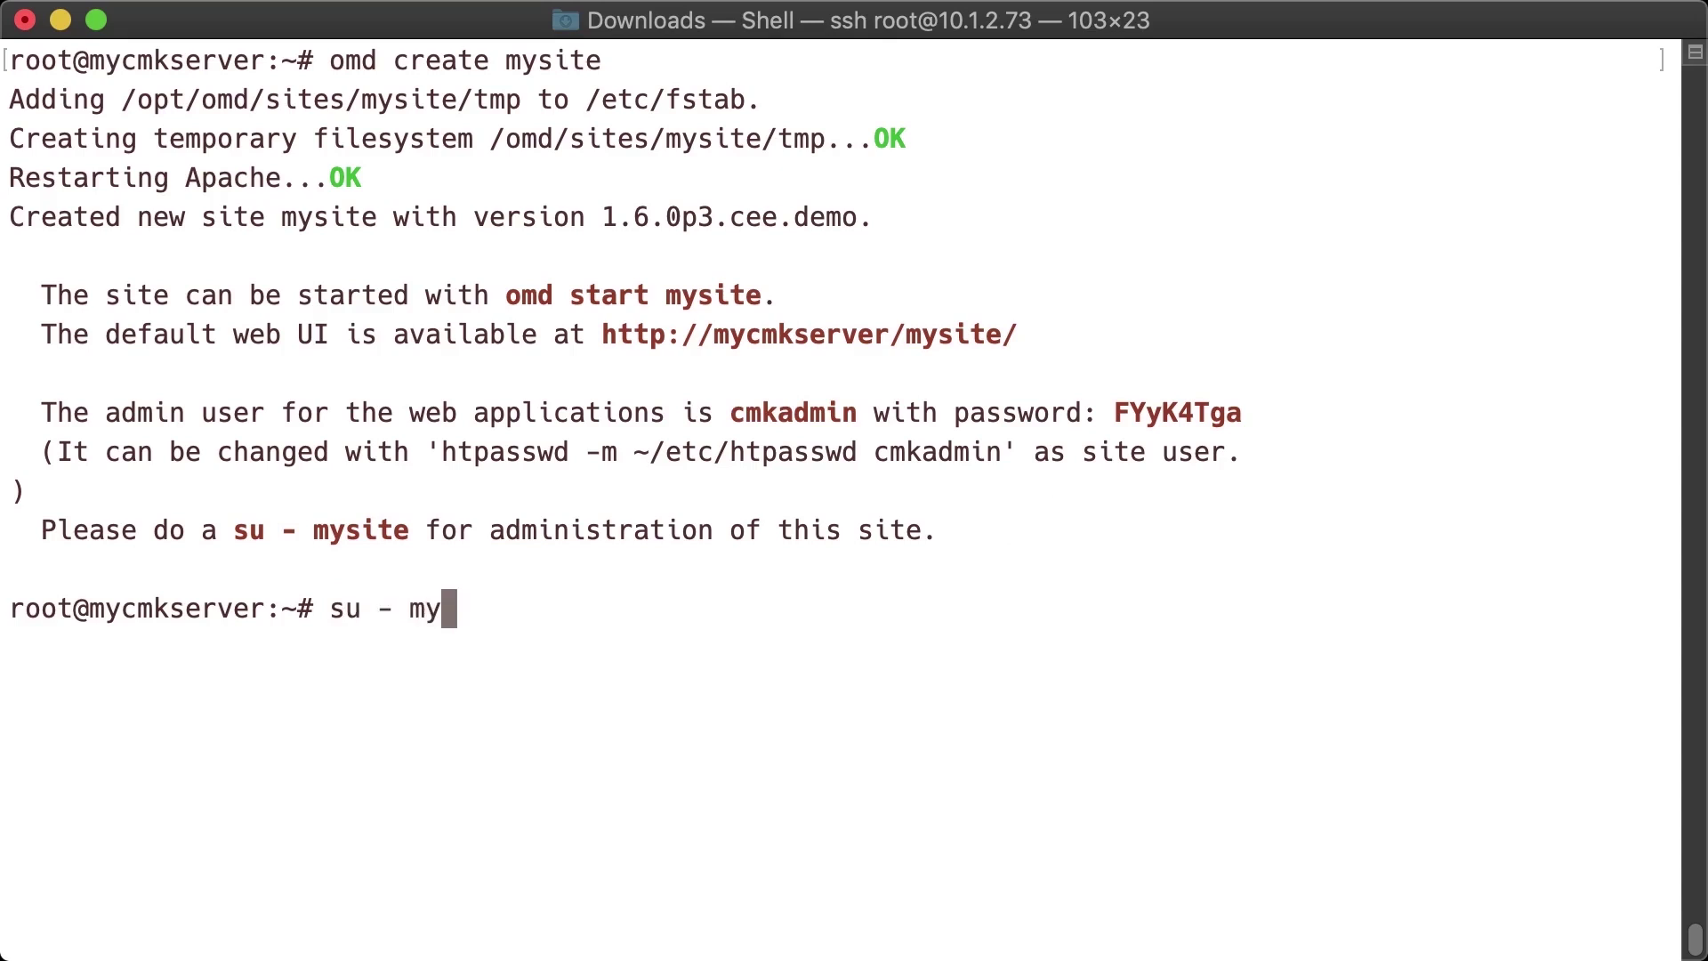
text(site)
key(Return)
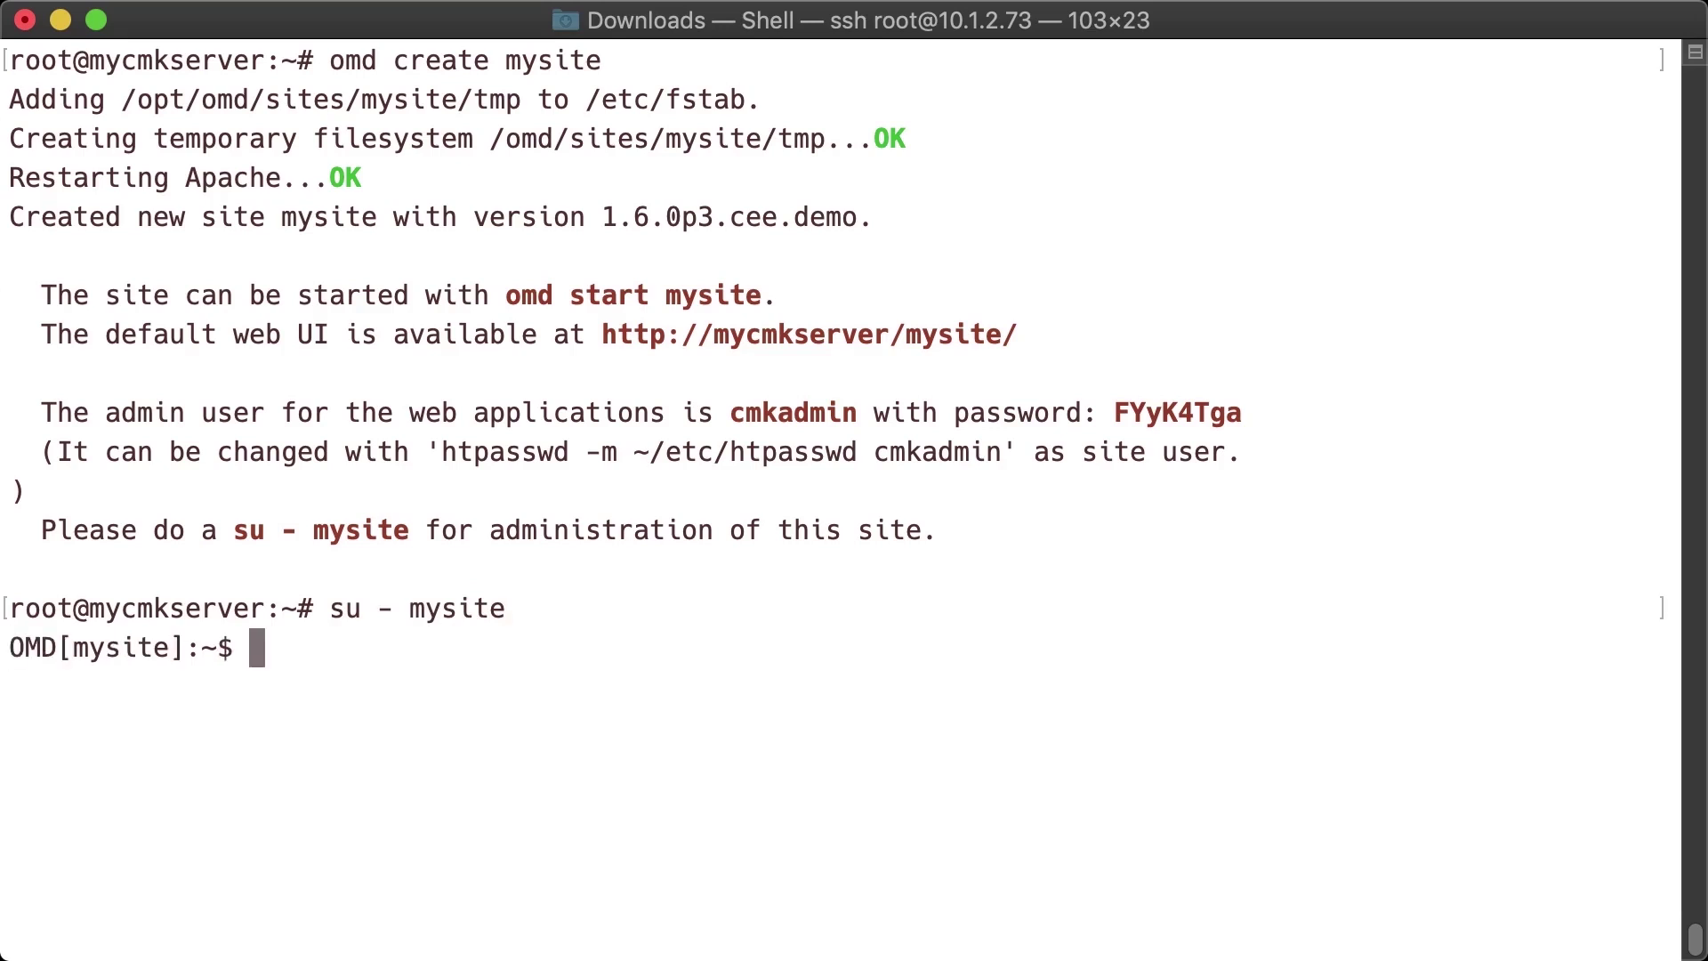
text(pwd)
key(Return)
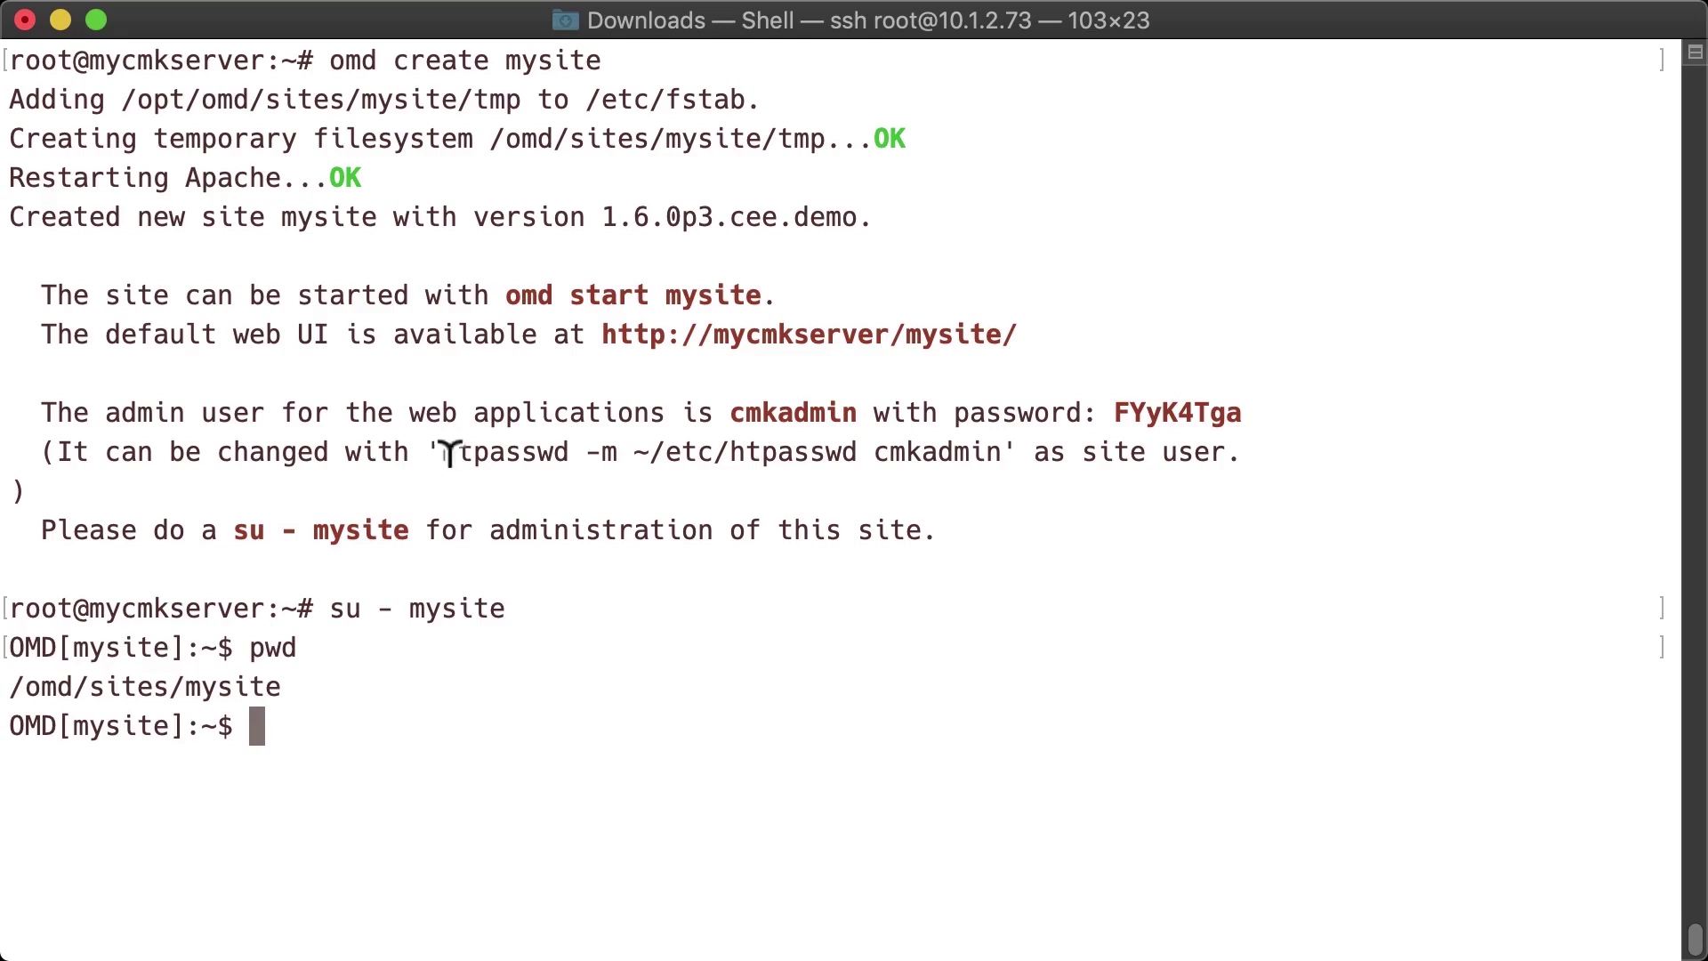
drag(449, 452, 1013, 444)
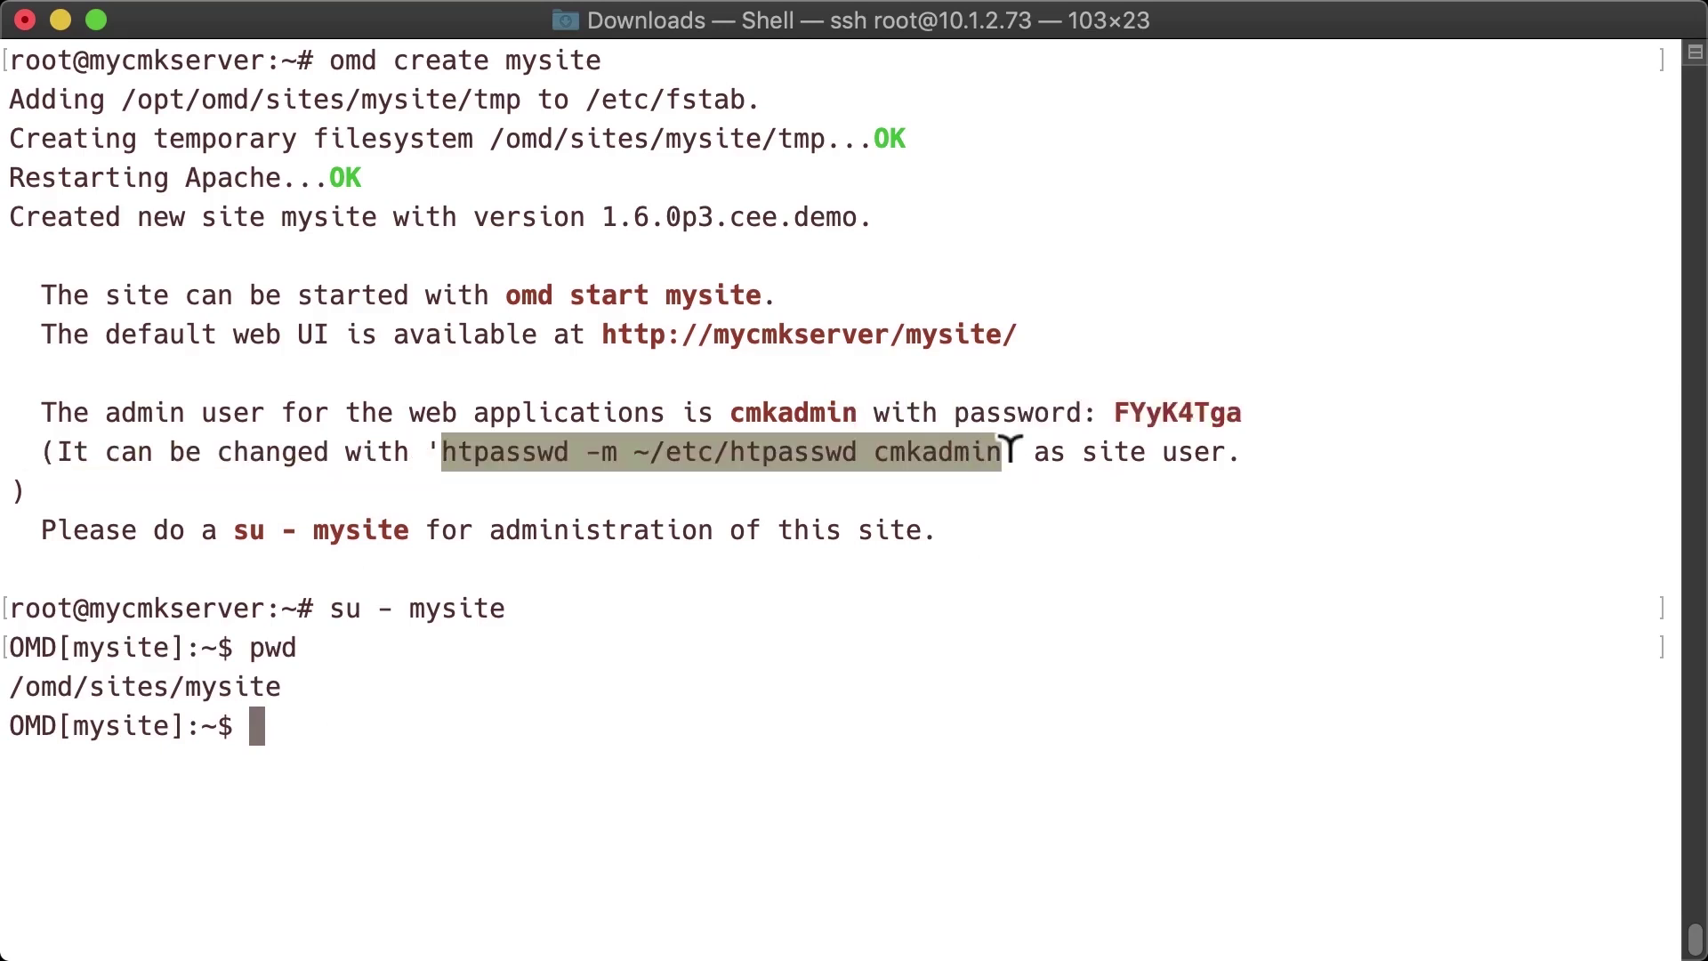
key(super+c)
key(super+v)
key(Return)
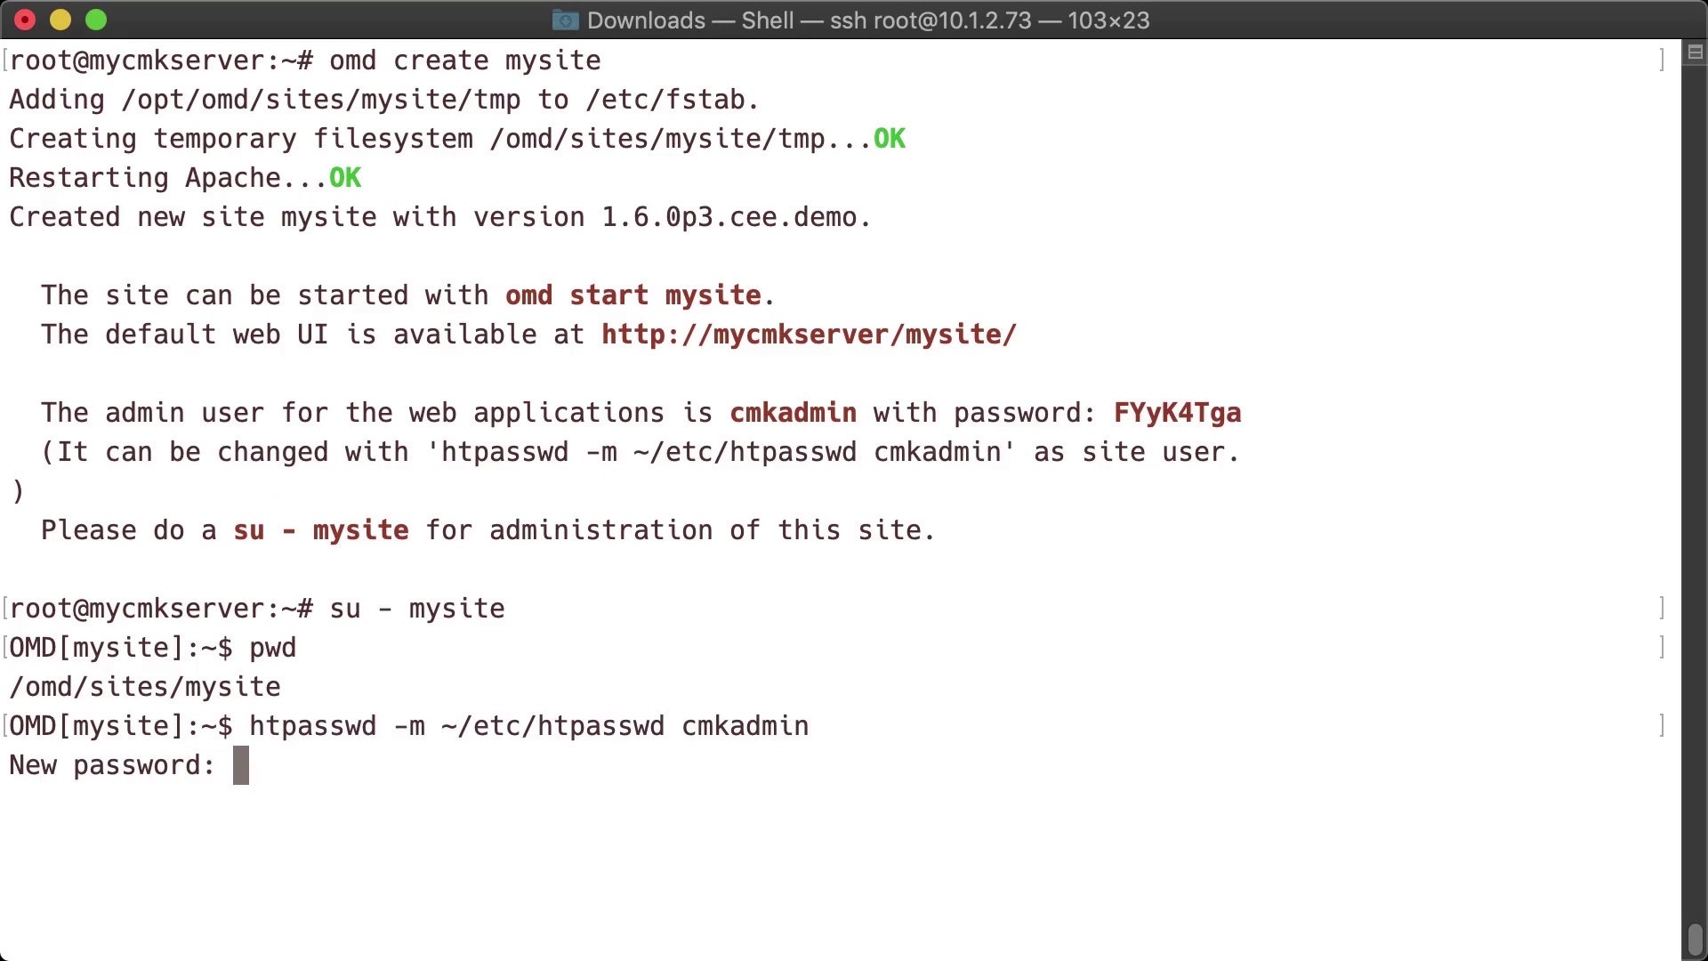
key(Return)
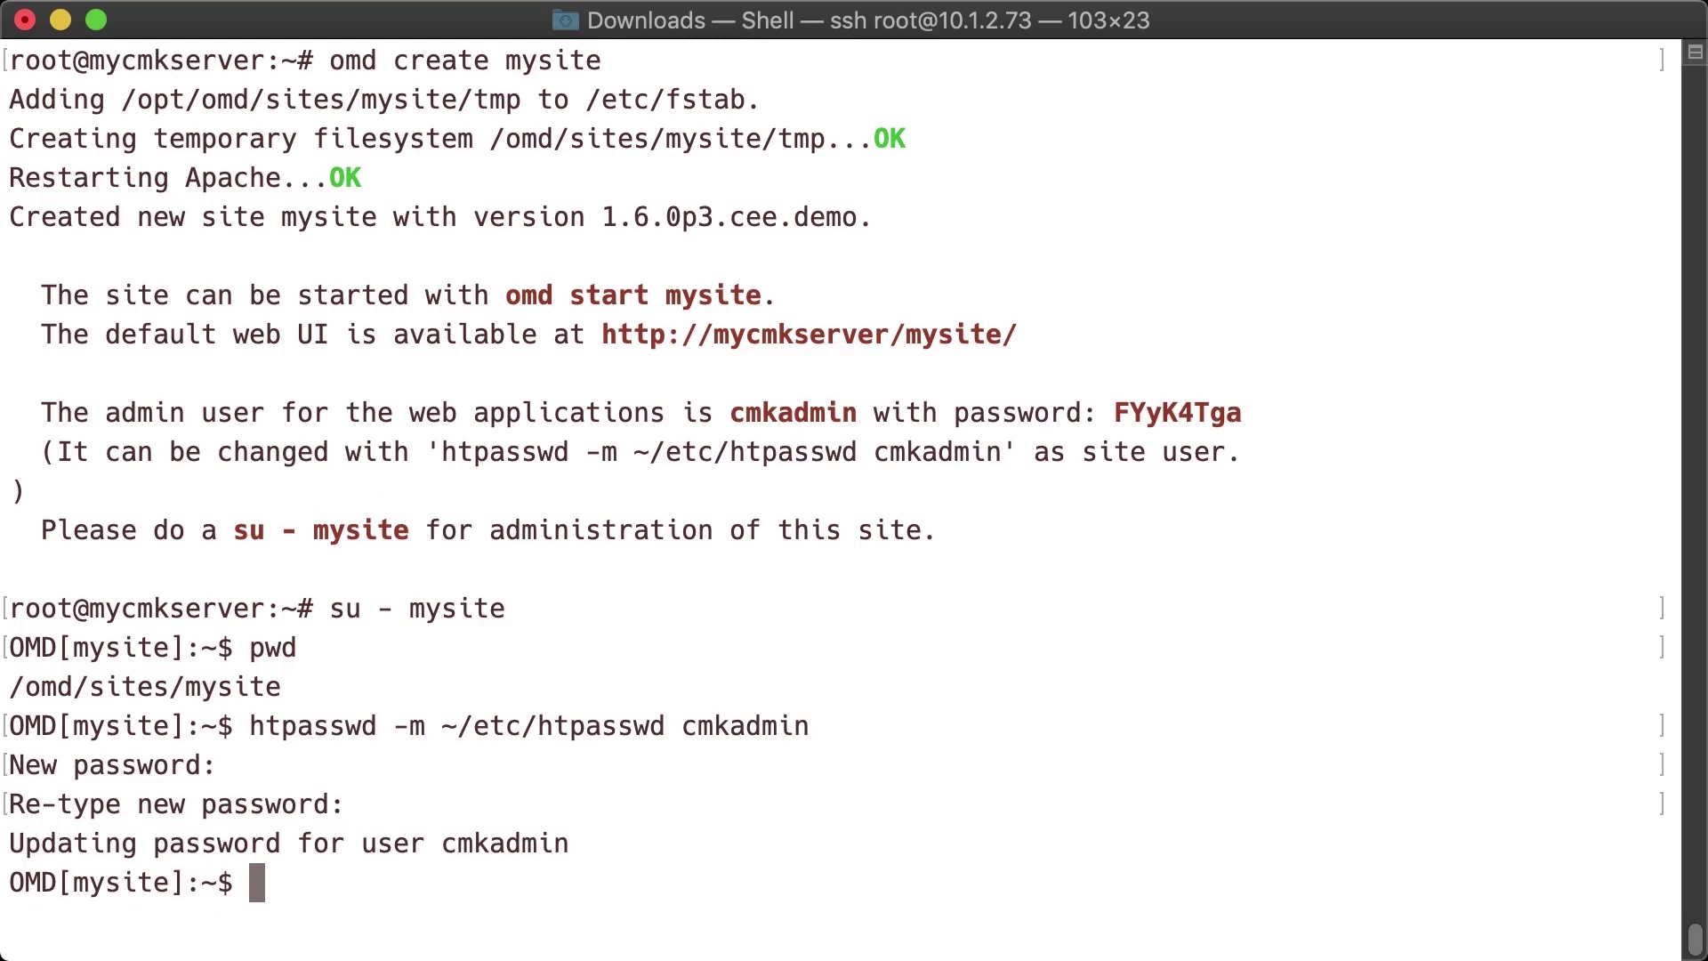
- Check omd status, then start all mysite services with omd start
text(omd status)
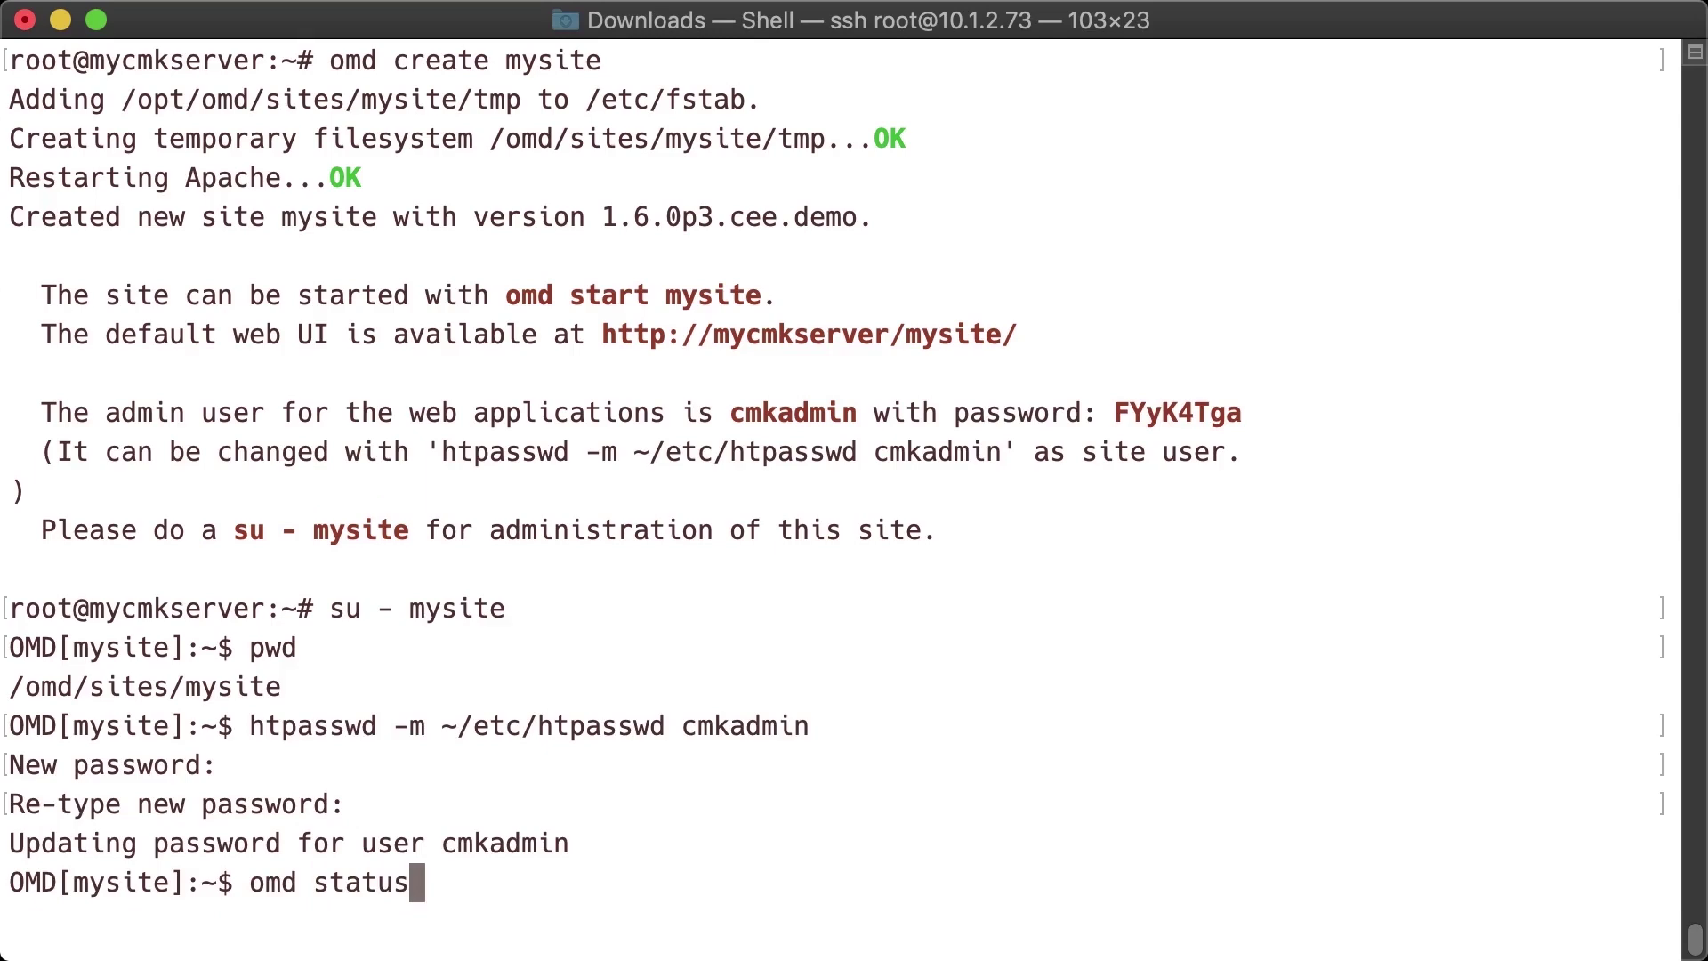
key(Return)
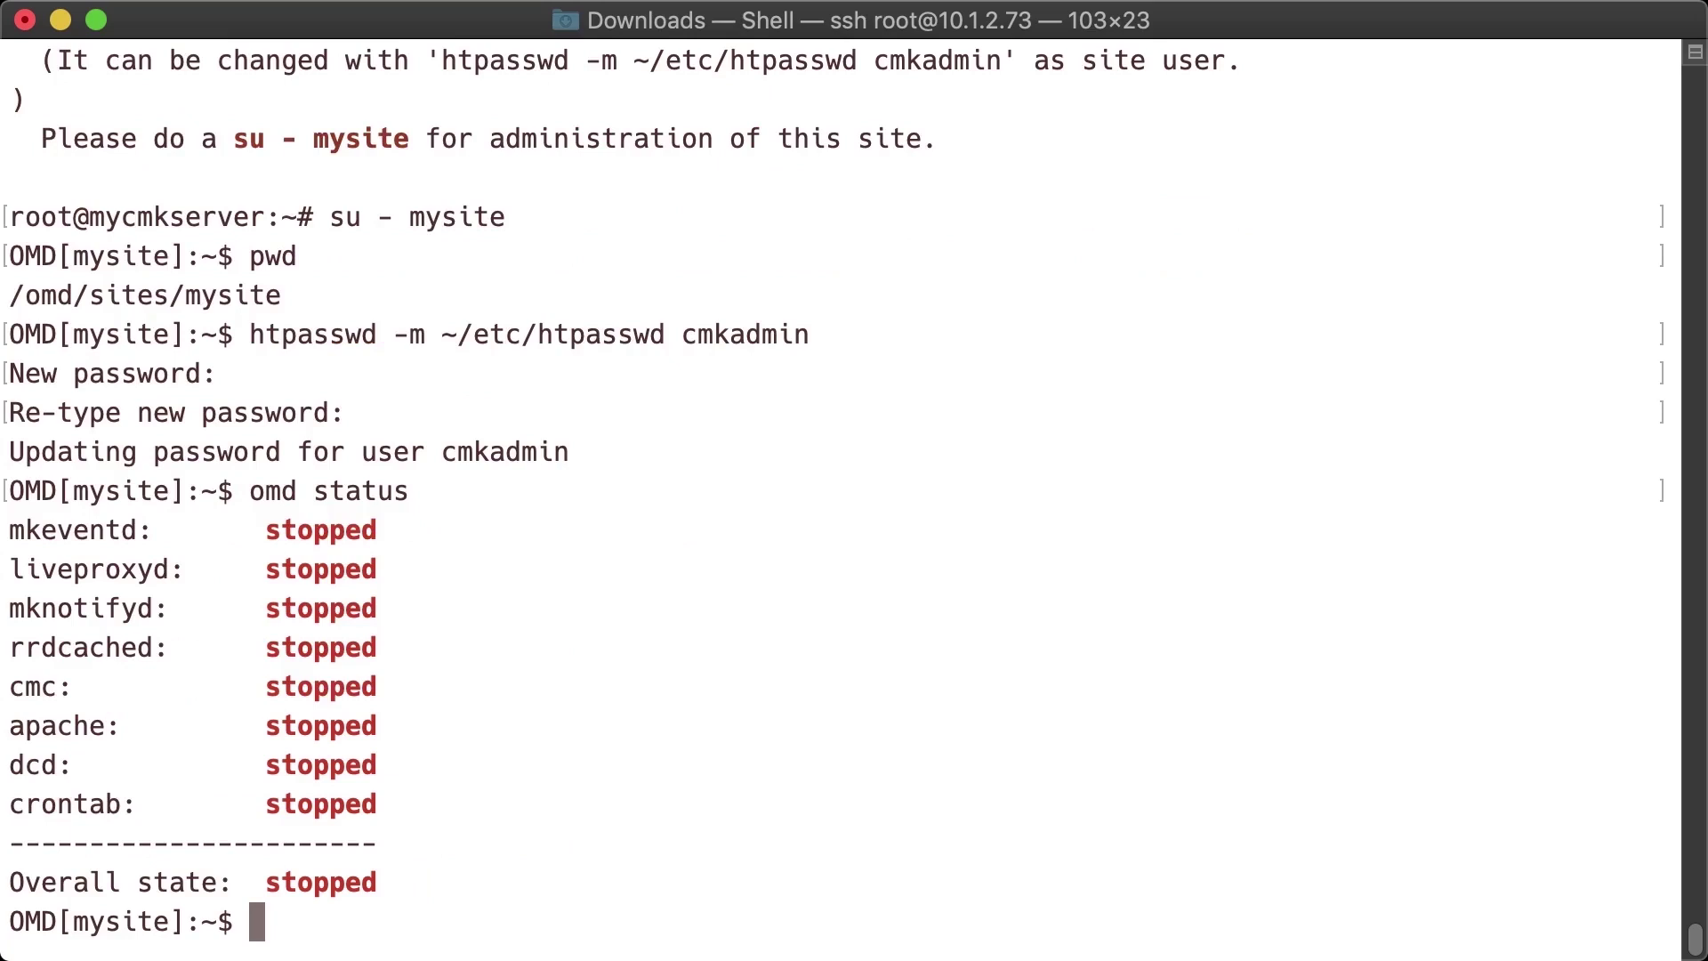
text(omd start)
key(Return)
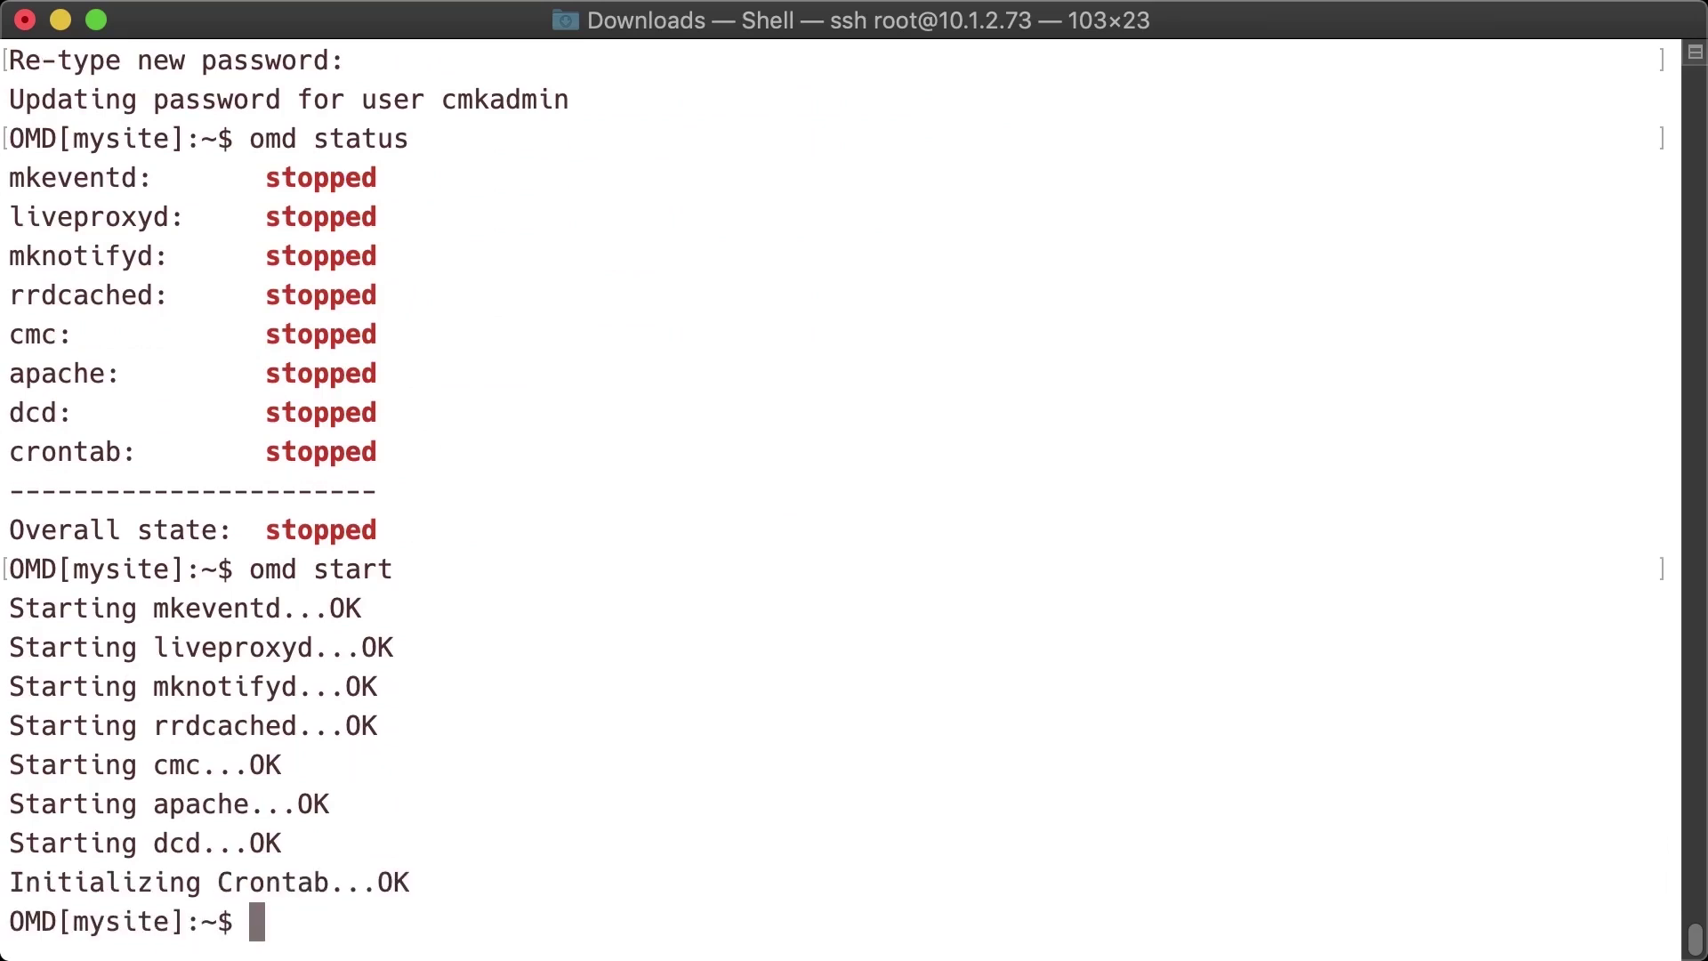
key(super+Tab)
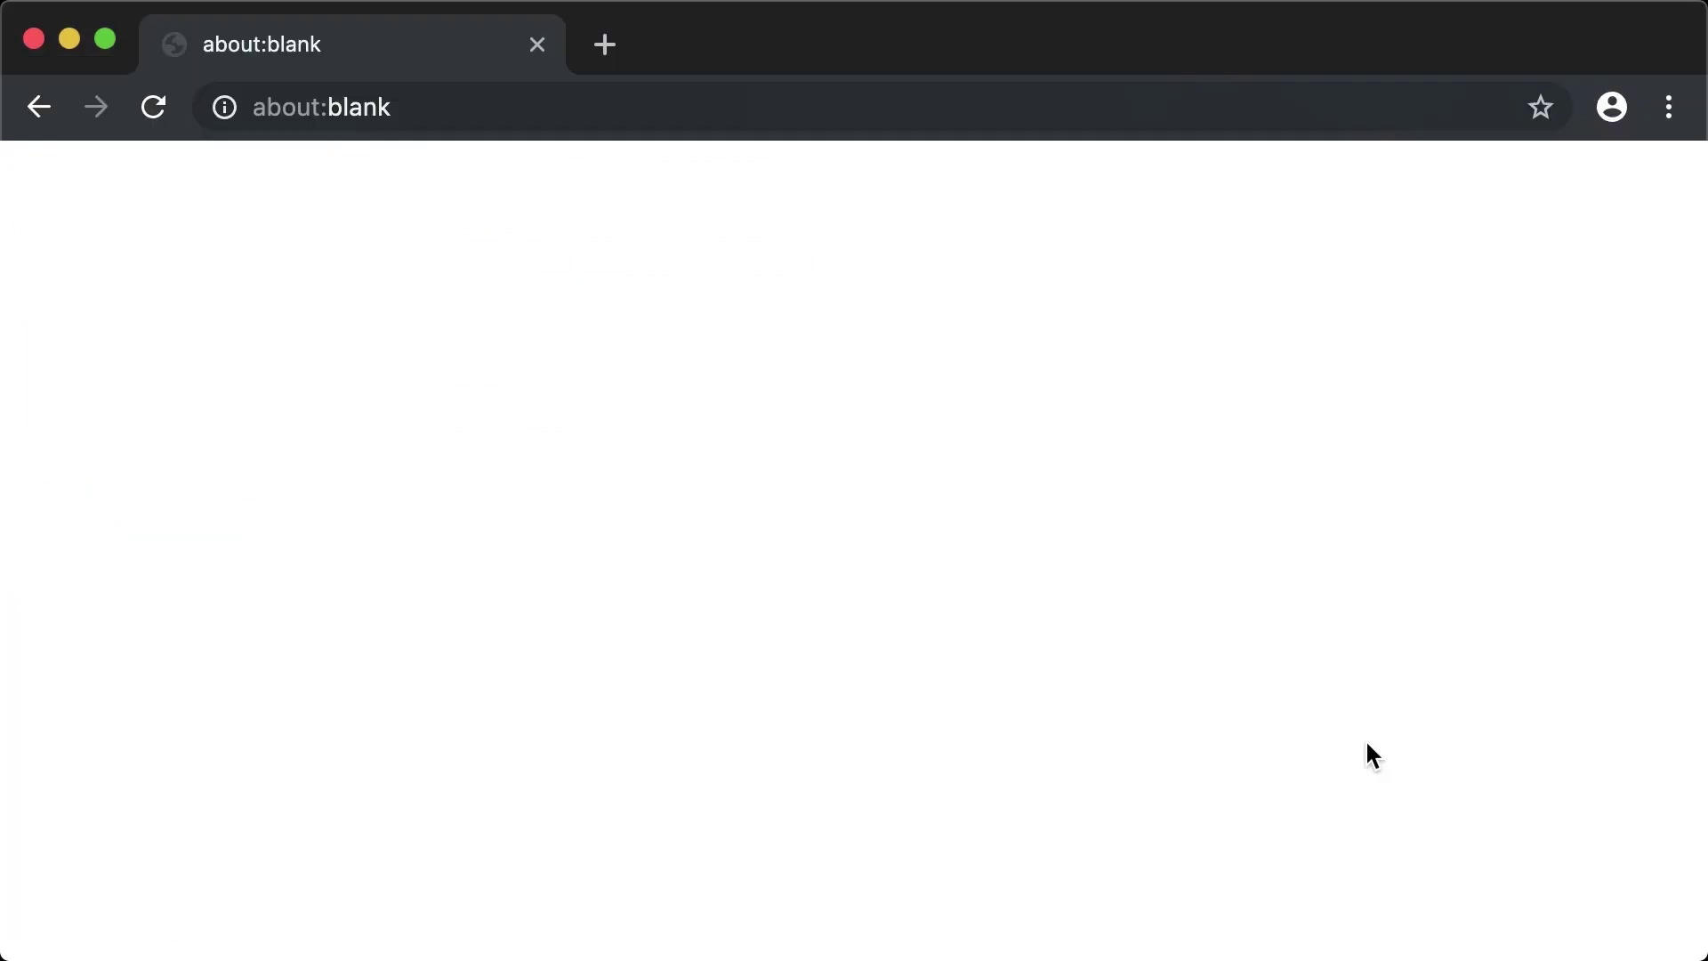
click(971, 129)
text(http:/)
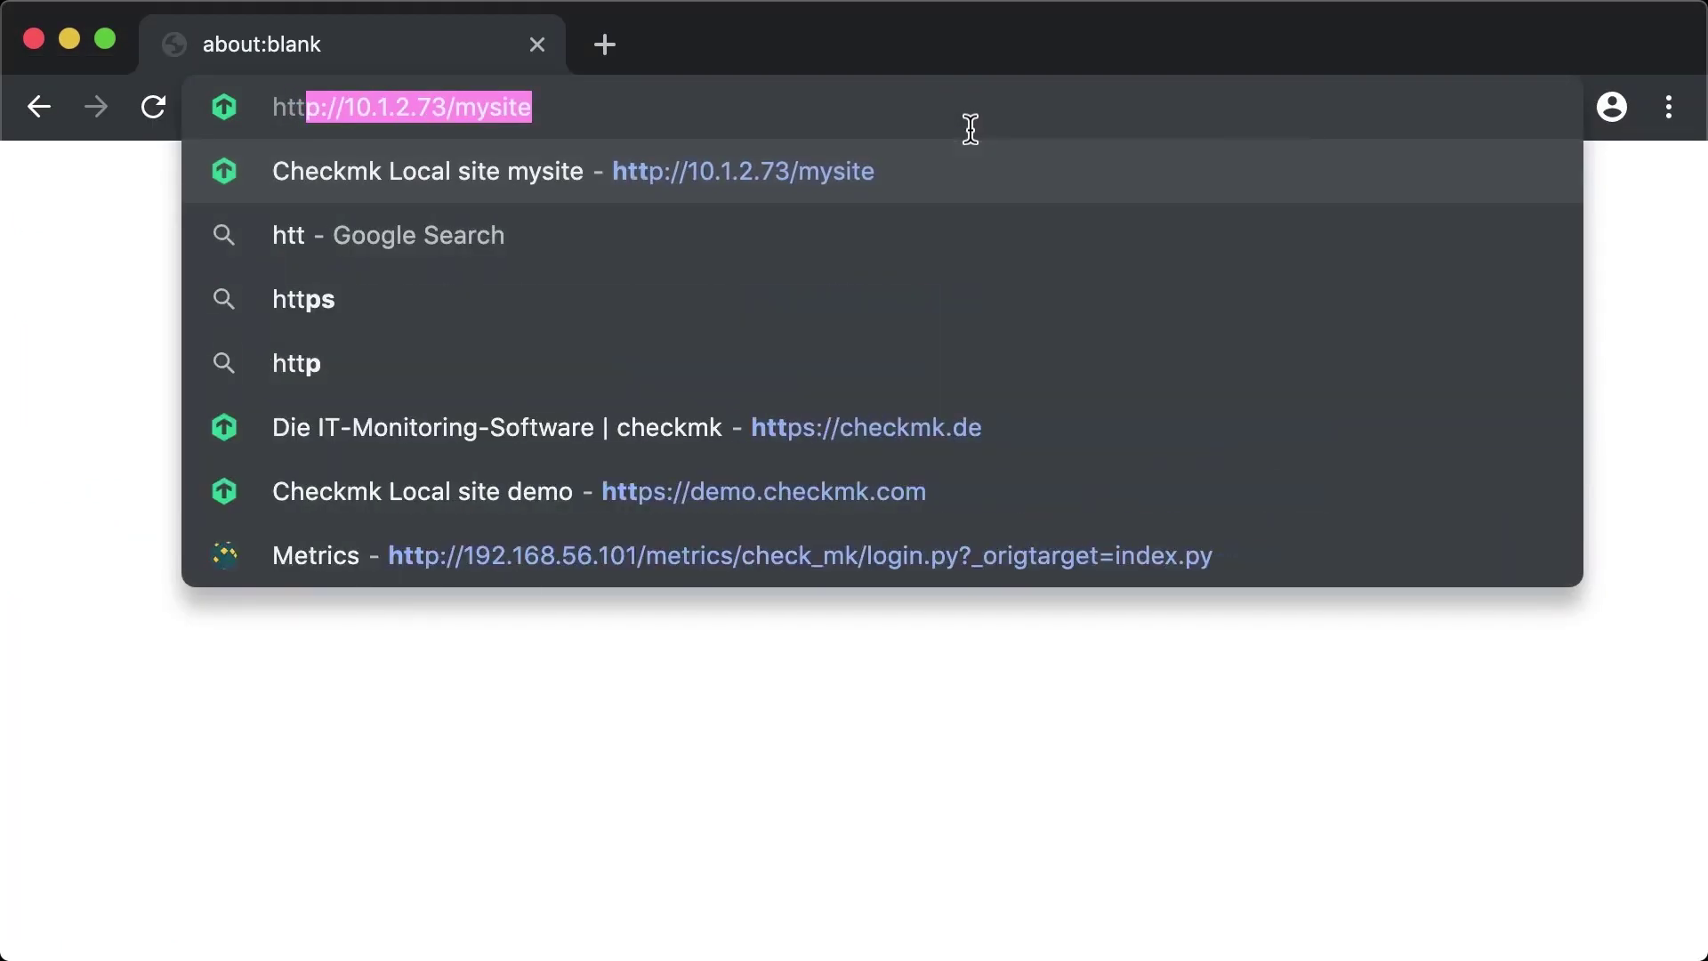
text(/)
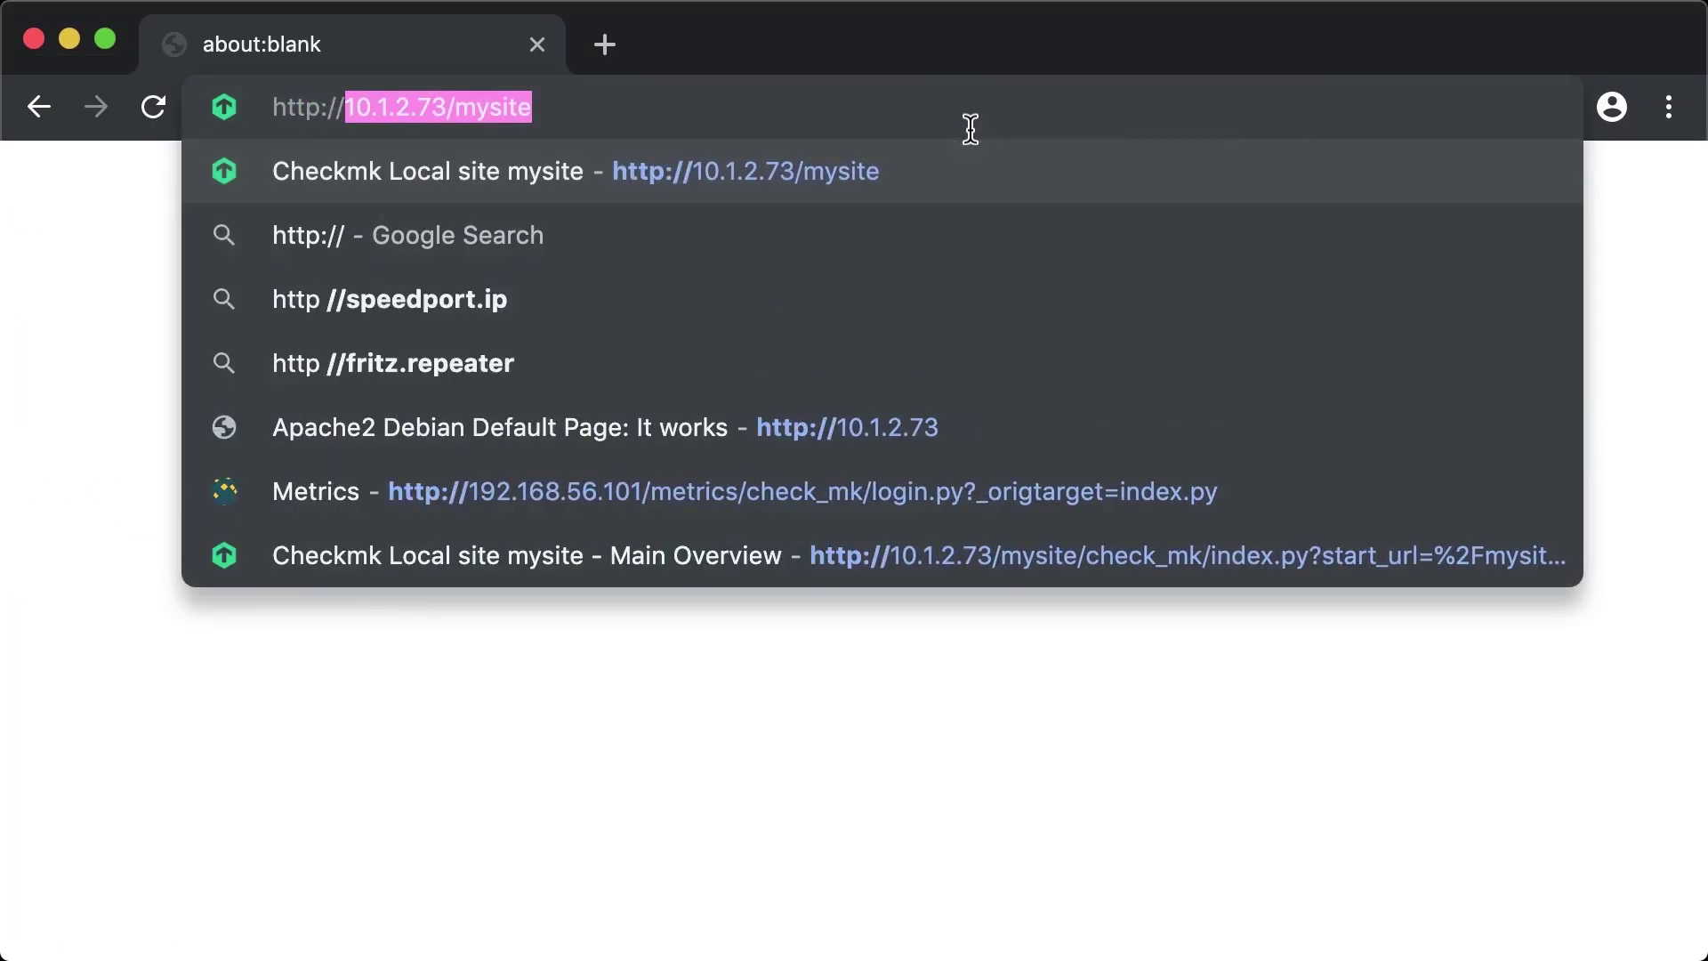
text(10.1.2.73/)
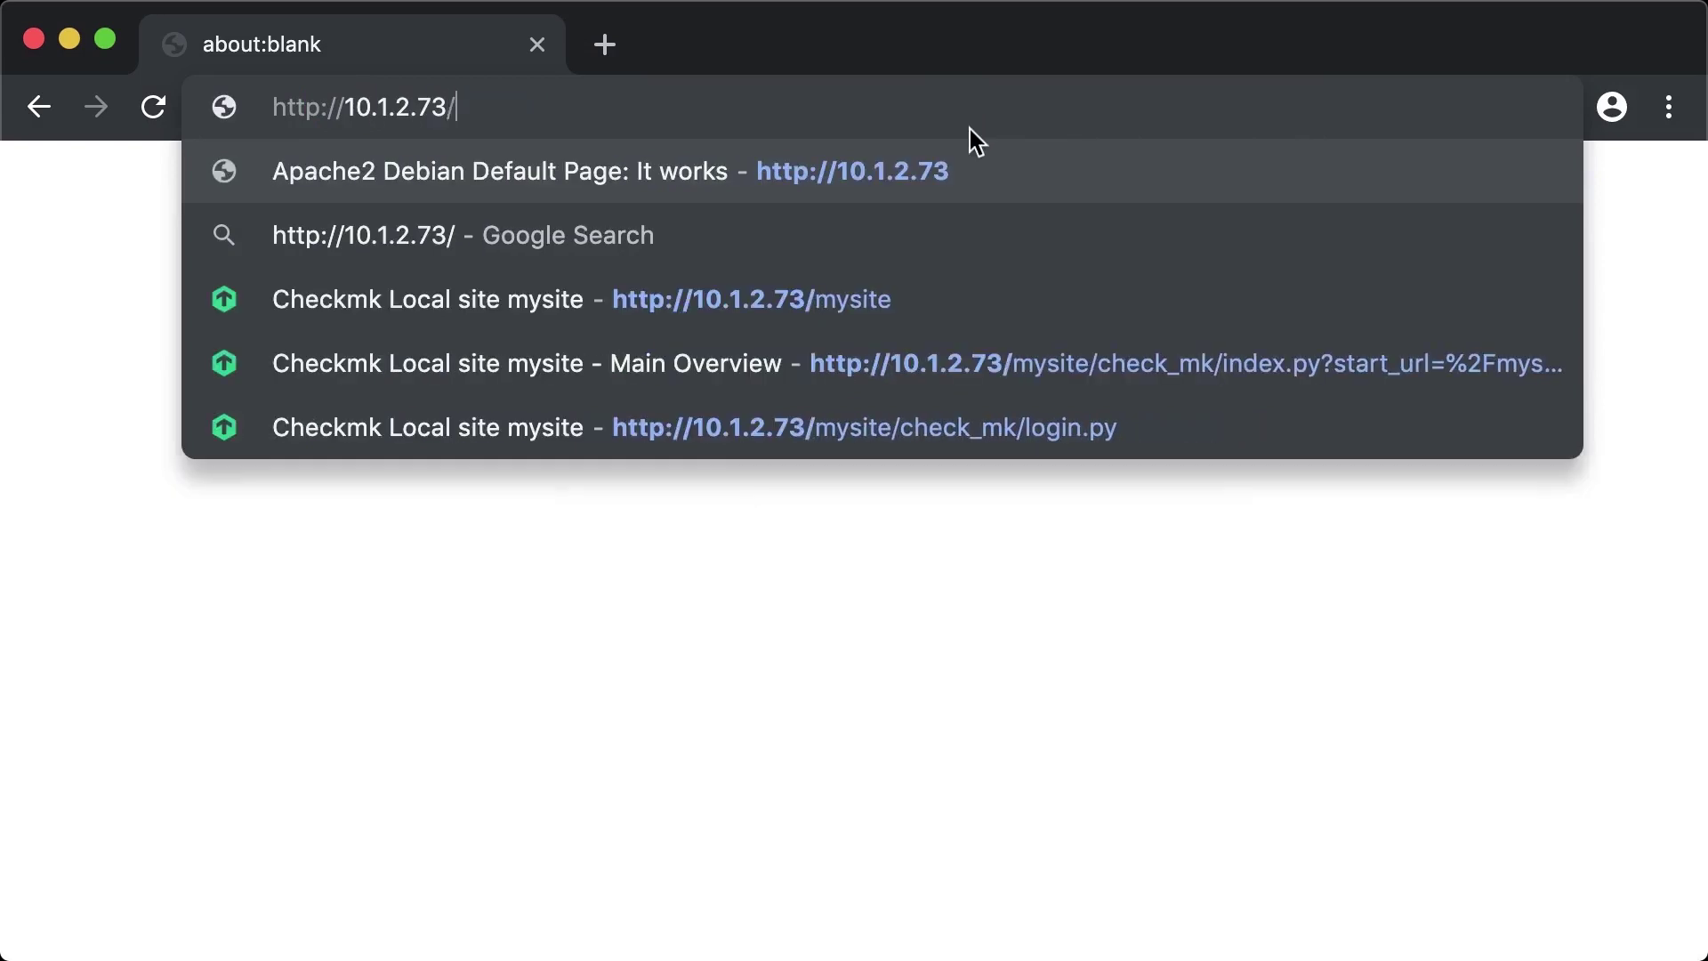
text(my)
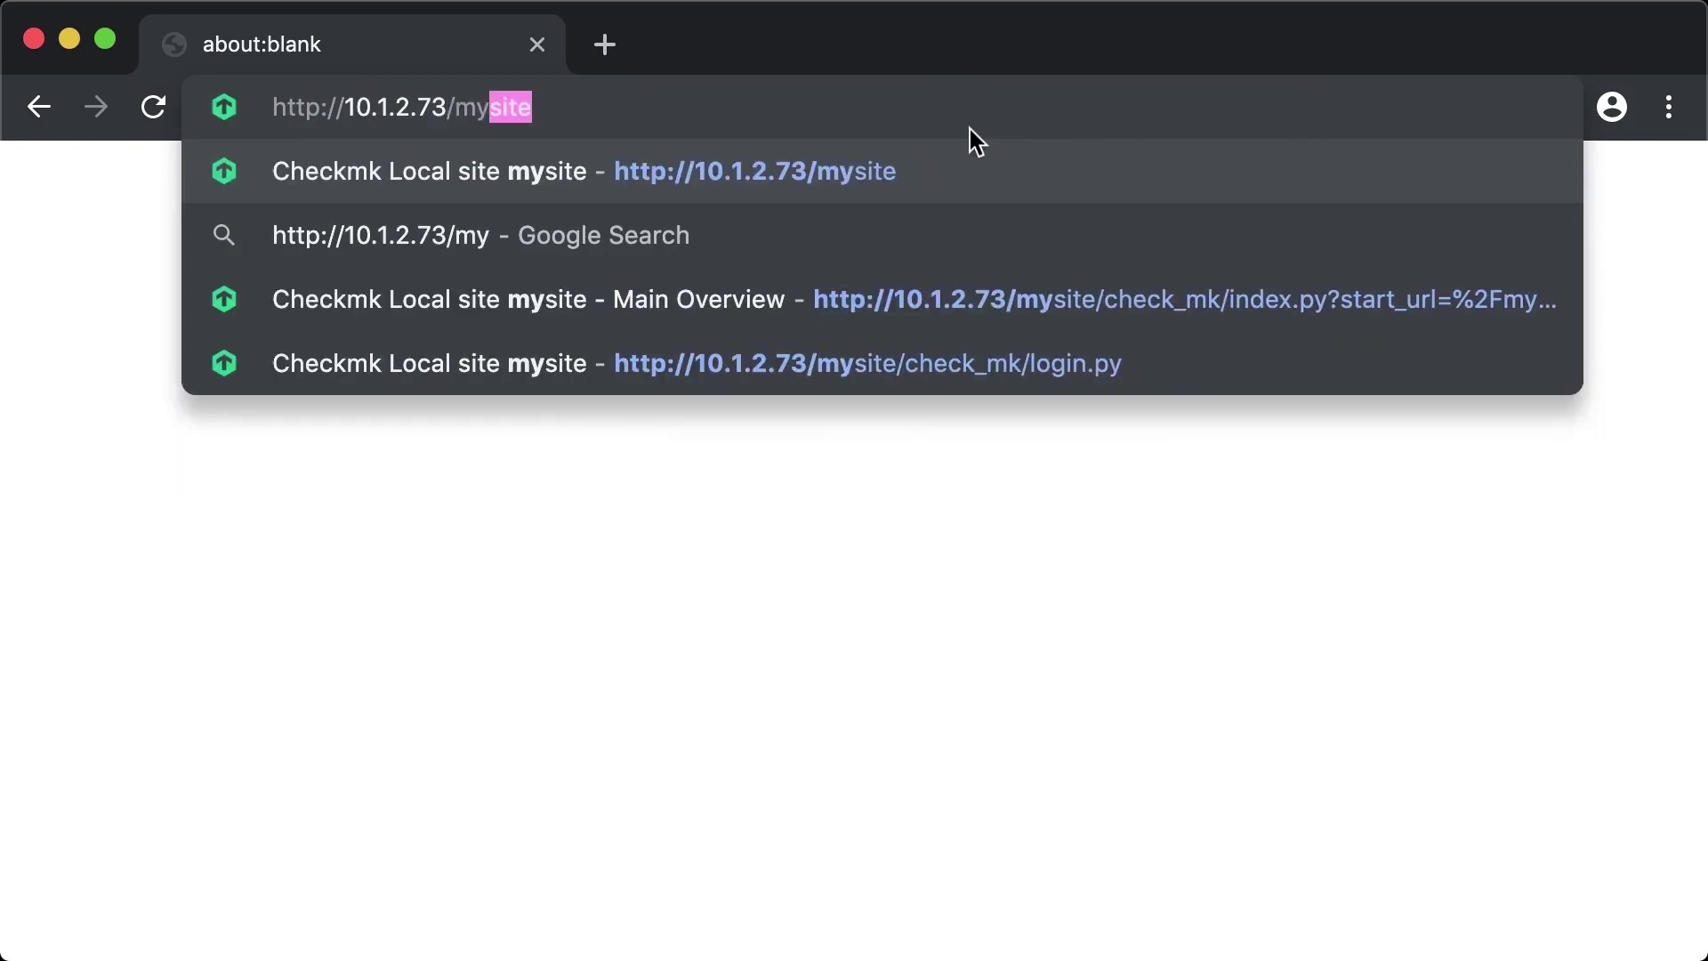
text(site)
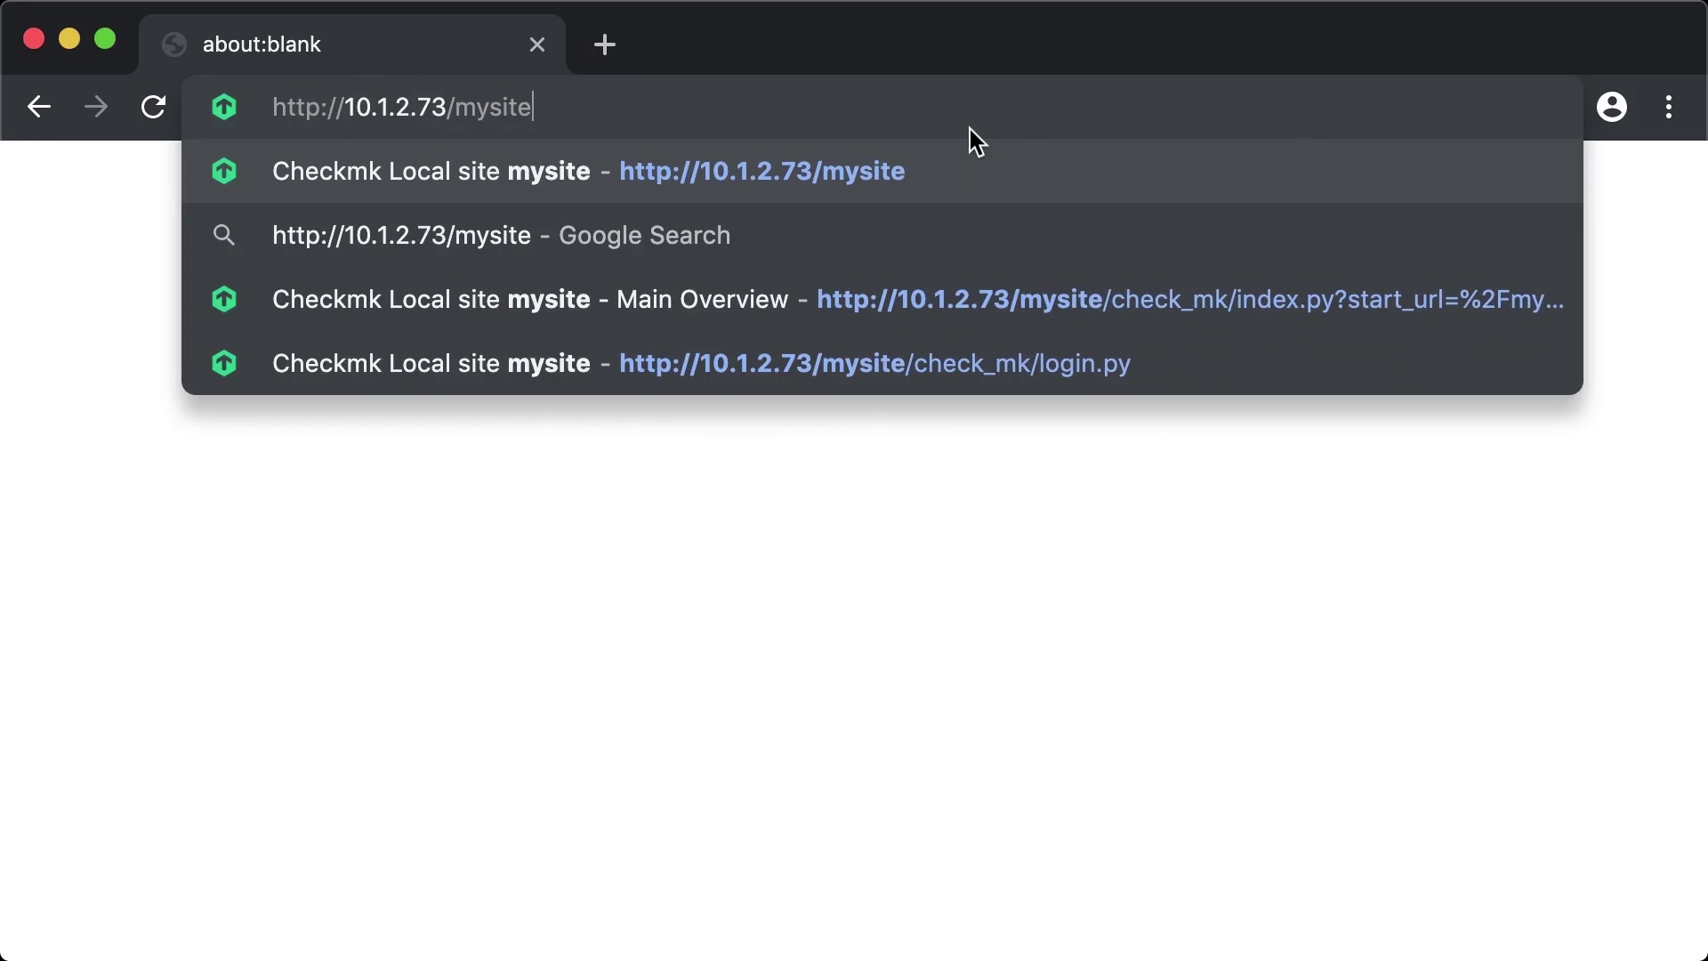
key(Return)
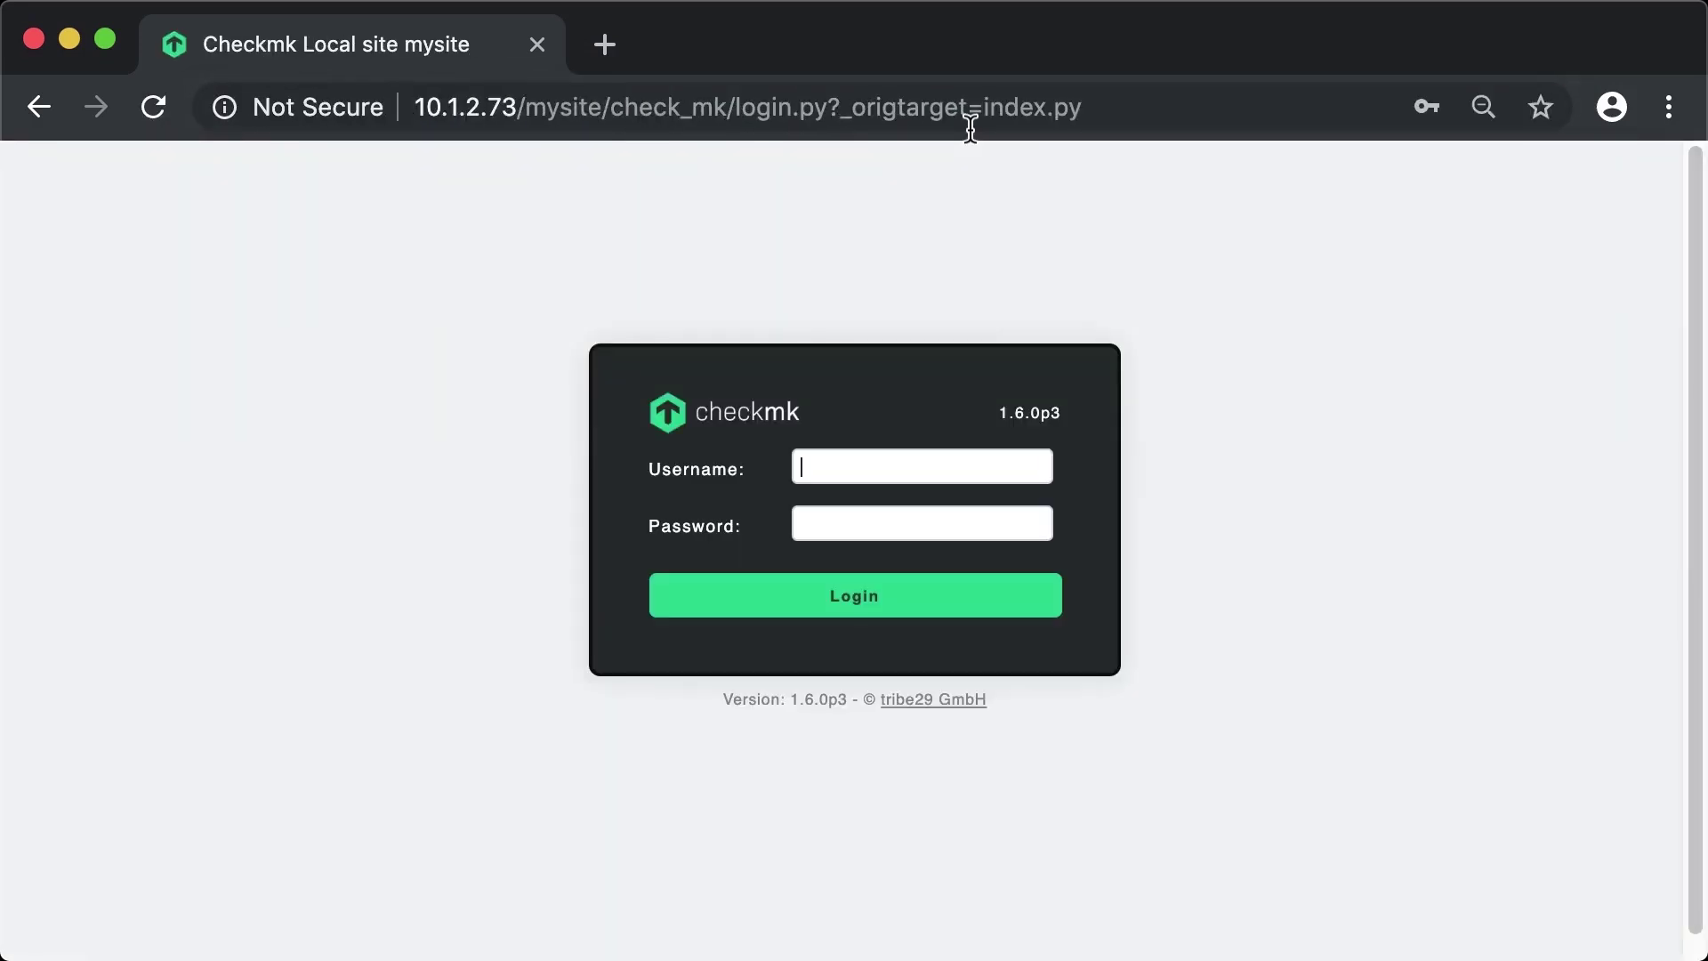
text(cmkadmin)
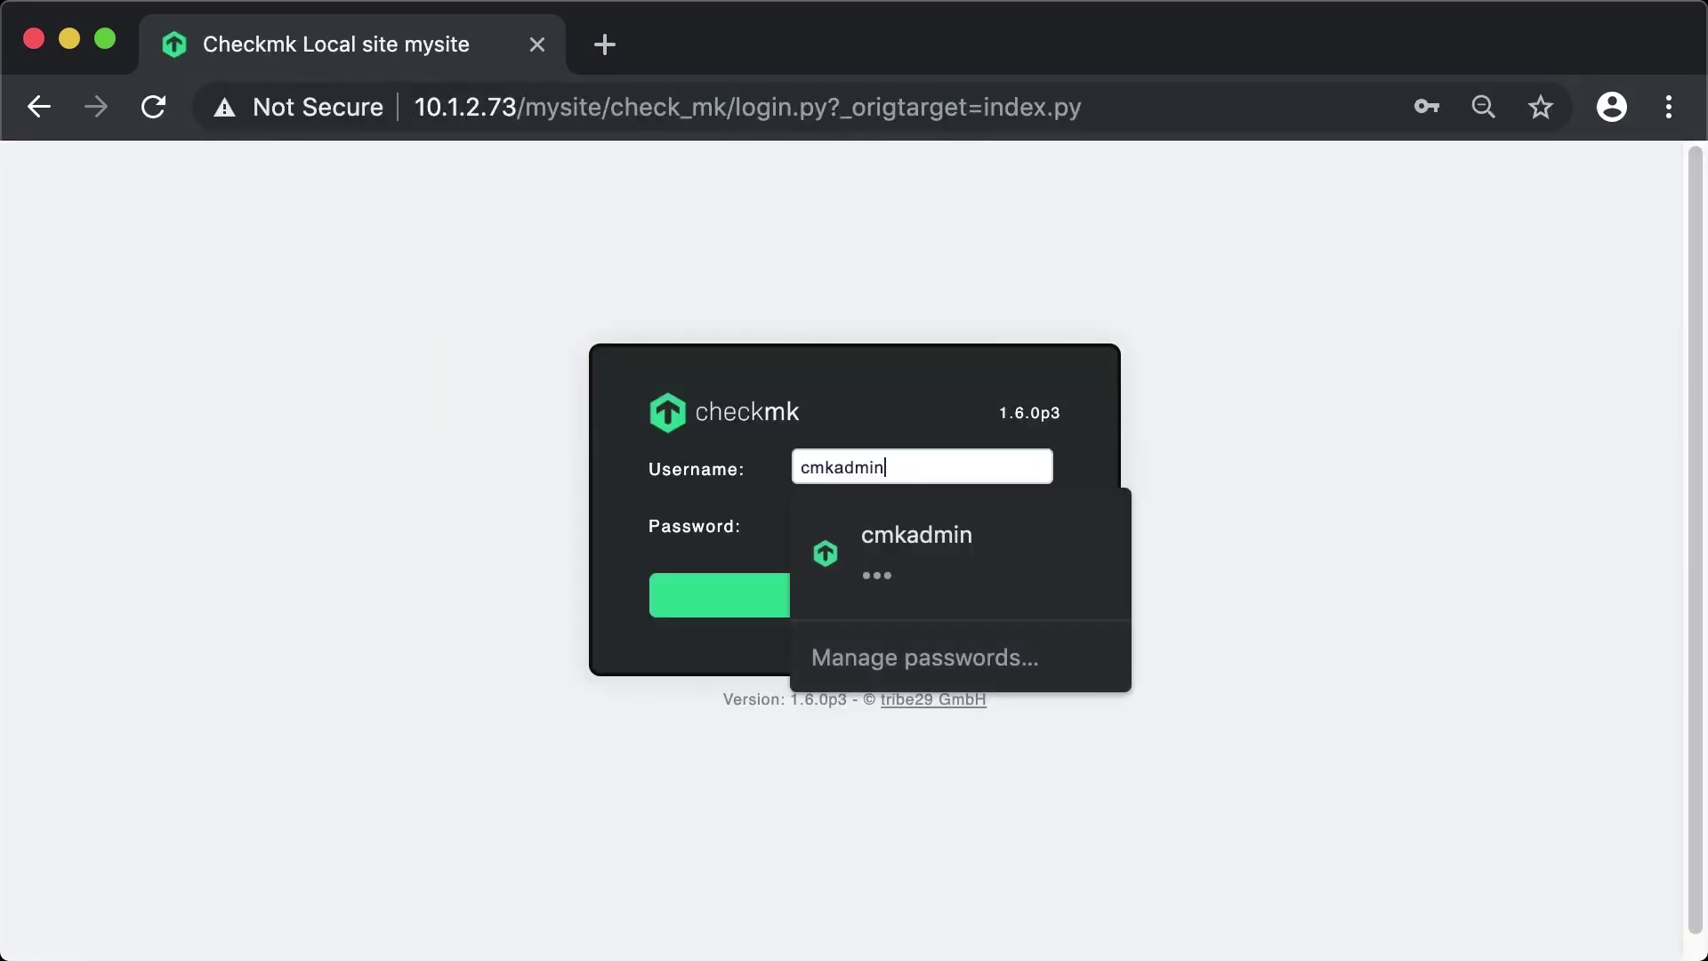
key(Tab)
text(cmk)
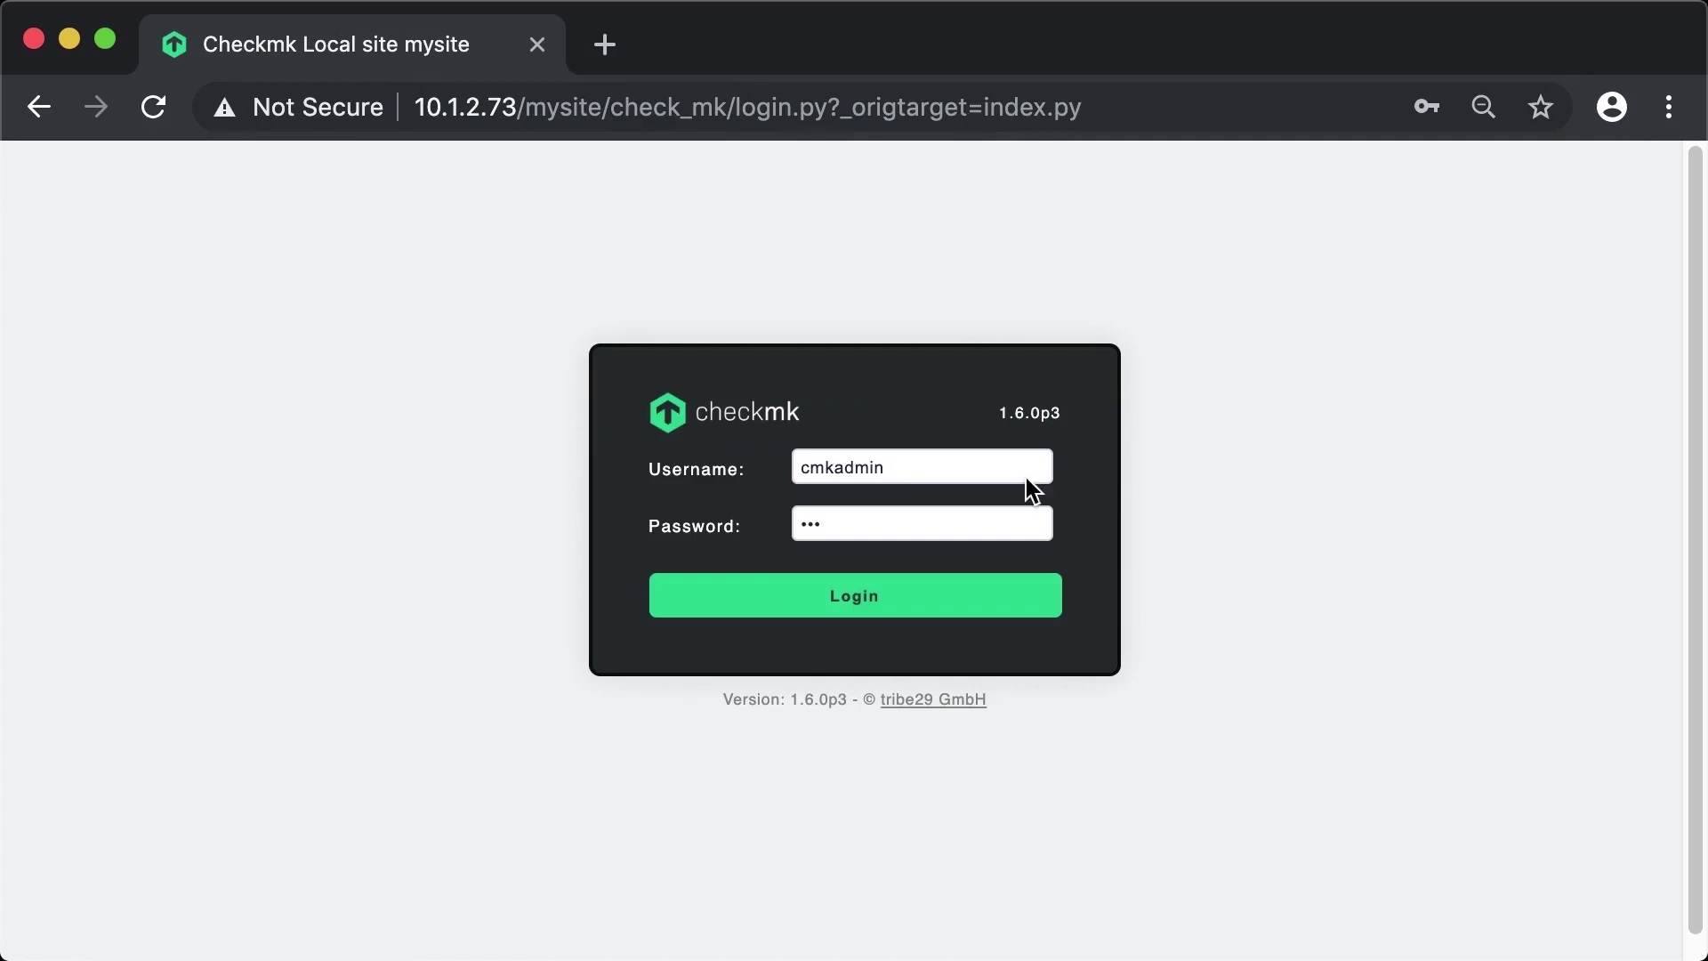
click(857, 606)
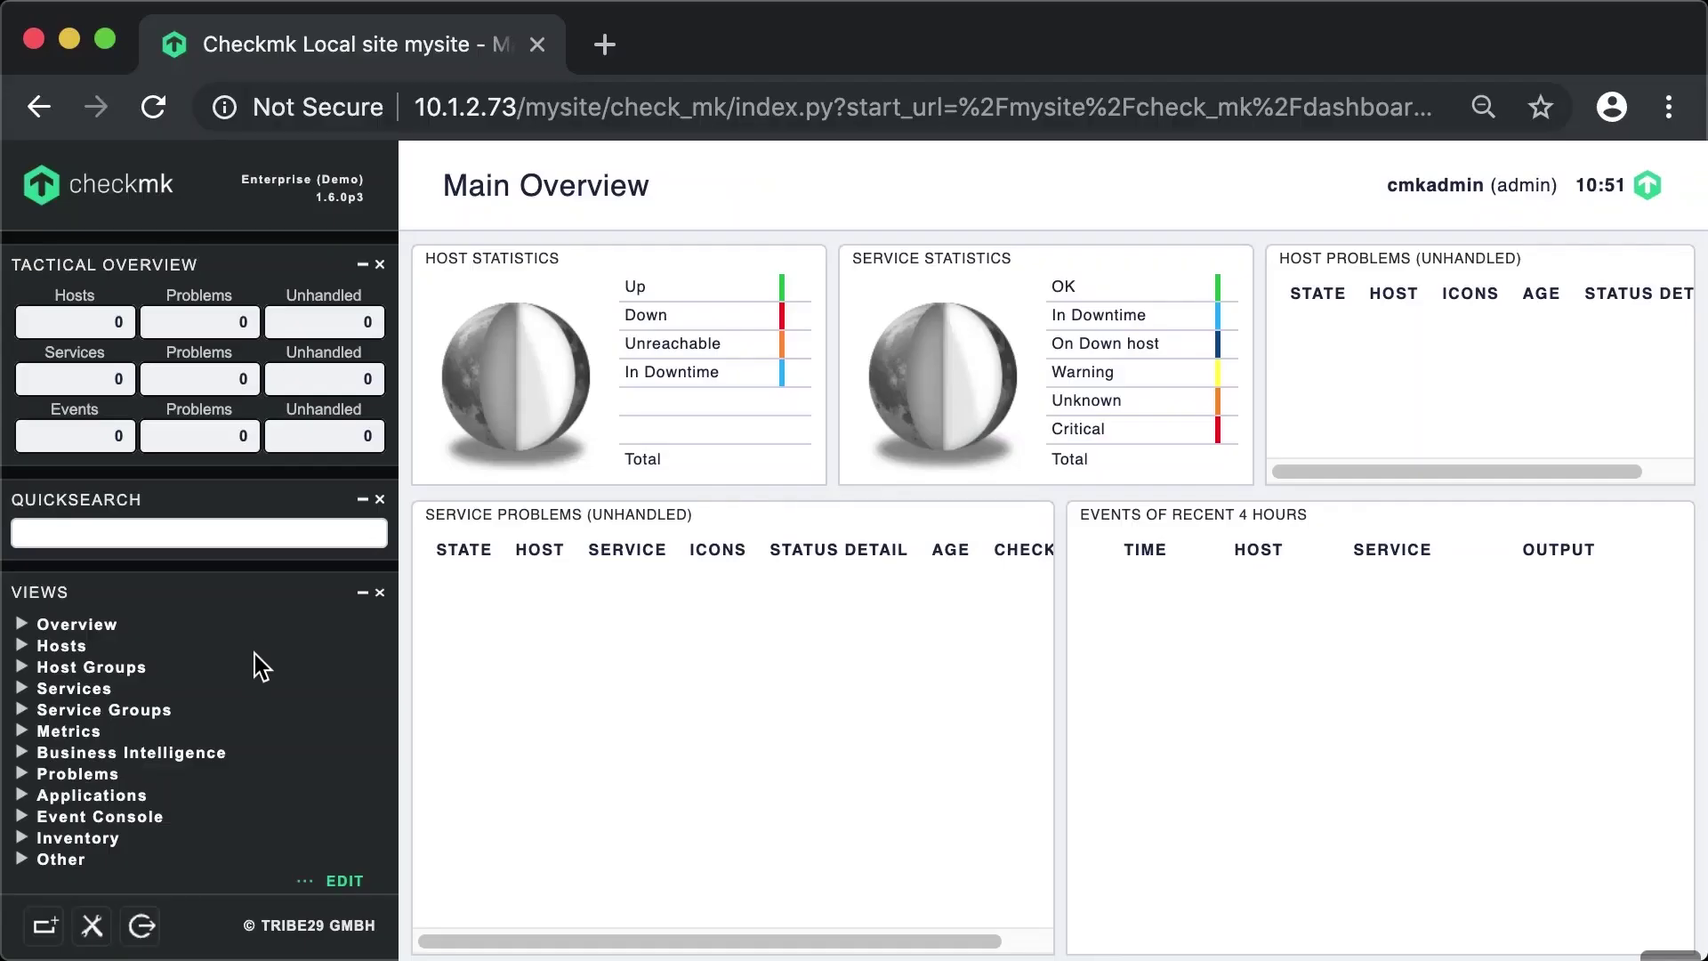
- Download the Linux DEB agent package from the Agent Bakery, then return to Terminal
scroll(255, 654, down, 7)
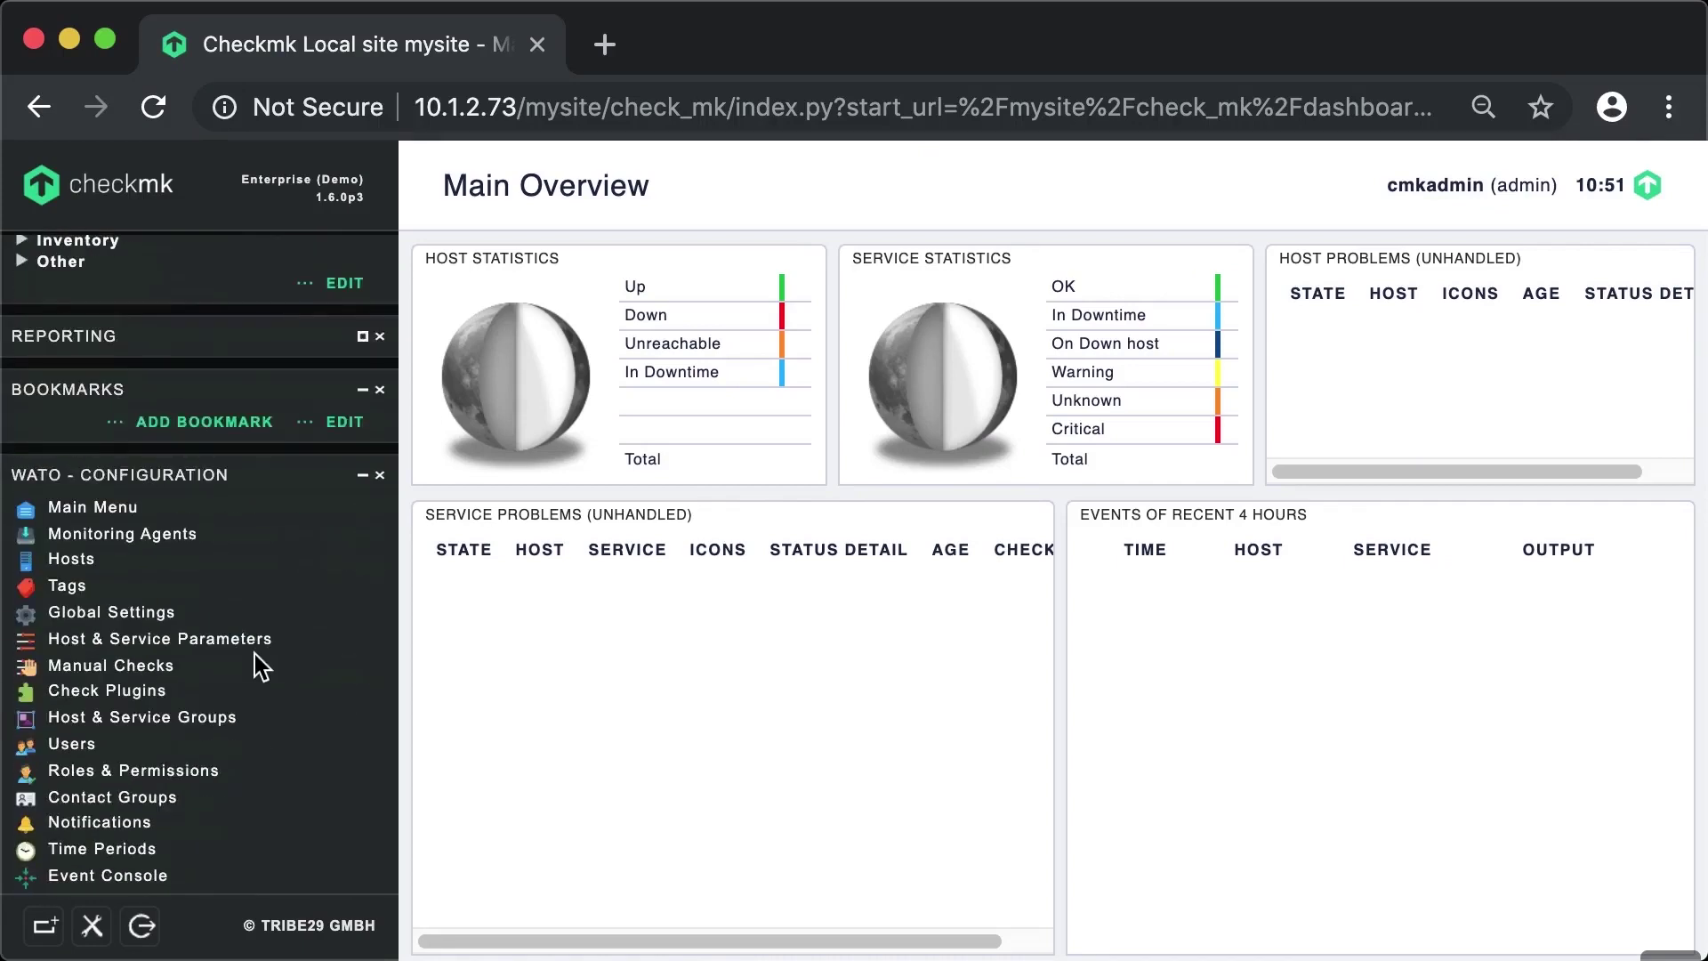
scroll(255, 654, down, 8)
scroll(254, 654, up, 6)
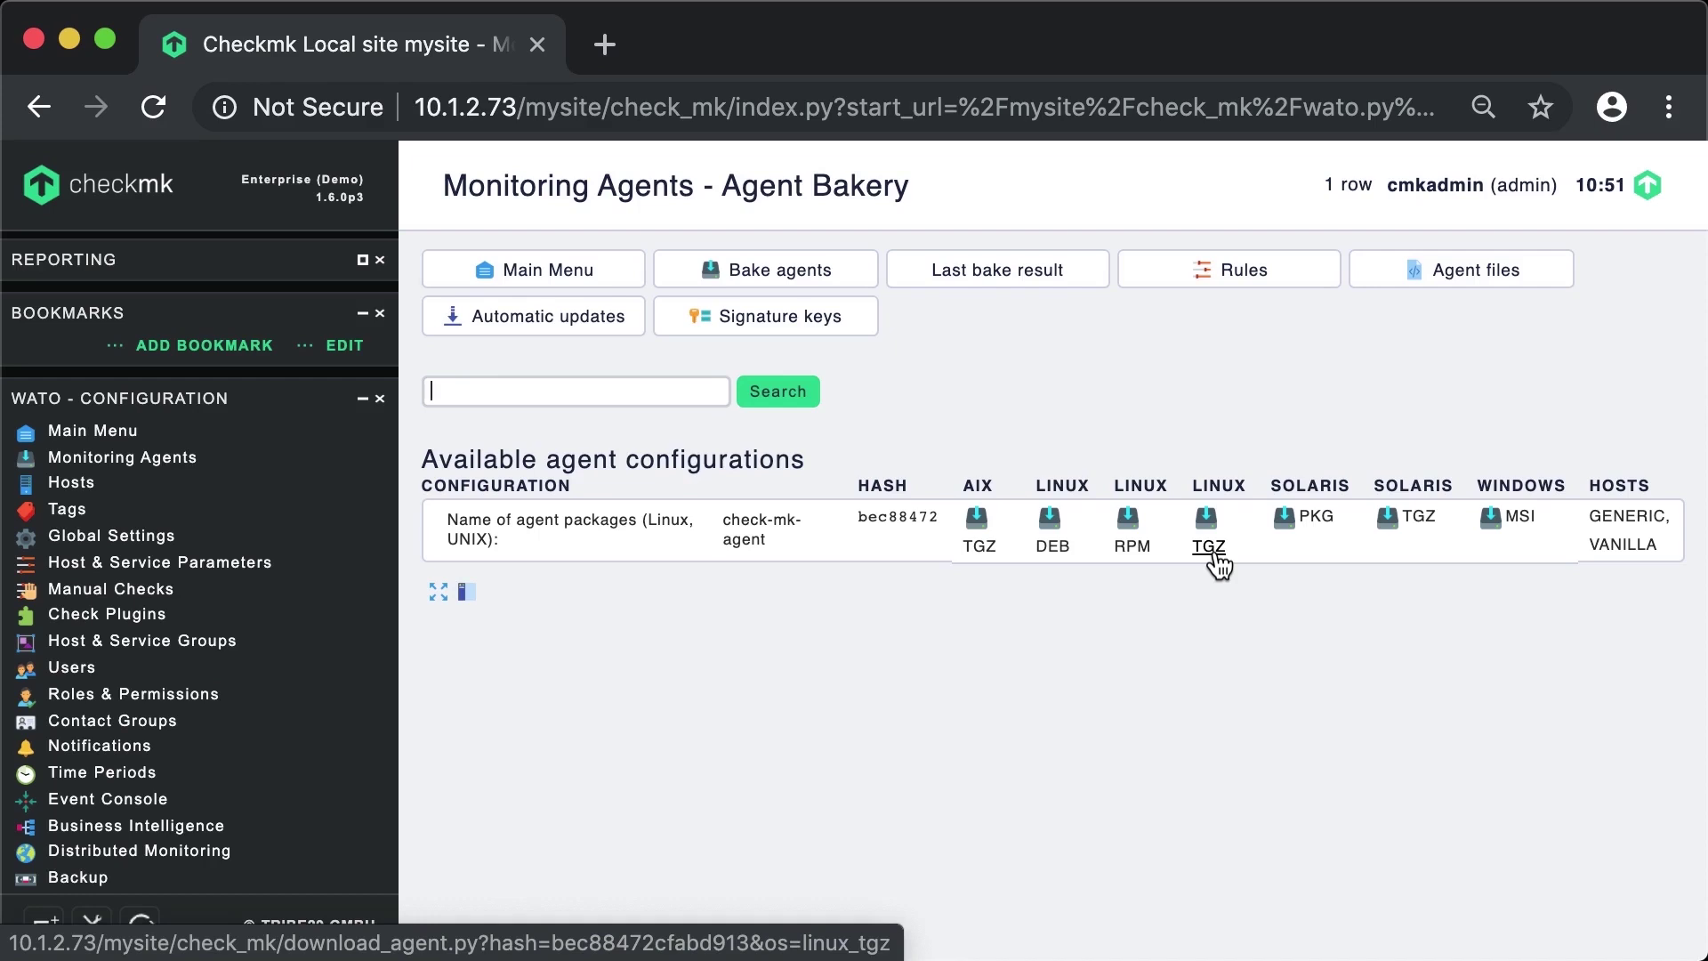
click(1054, 547)
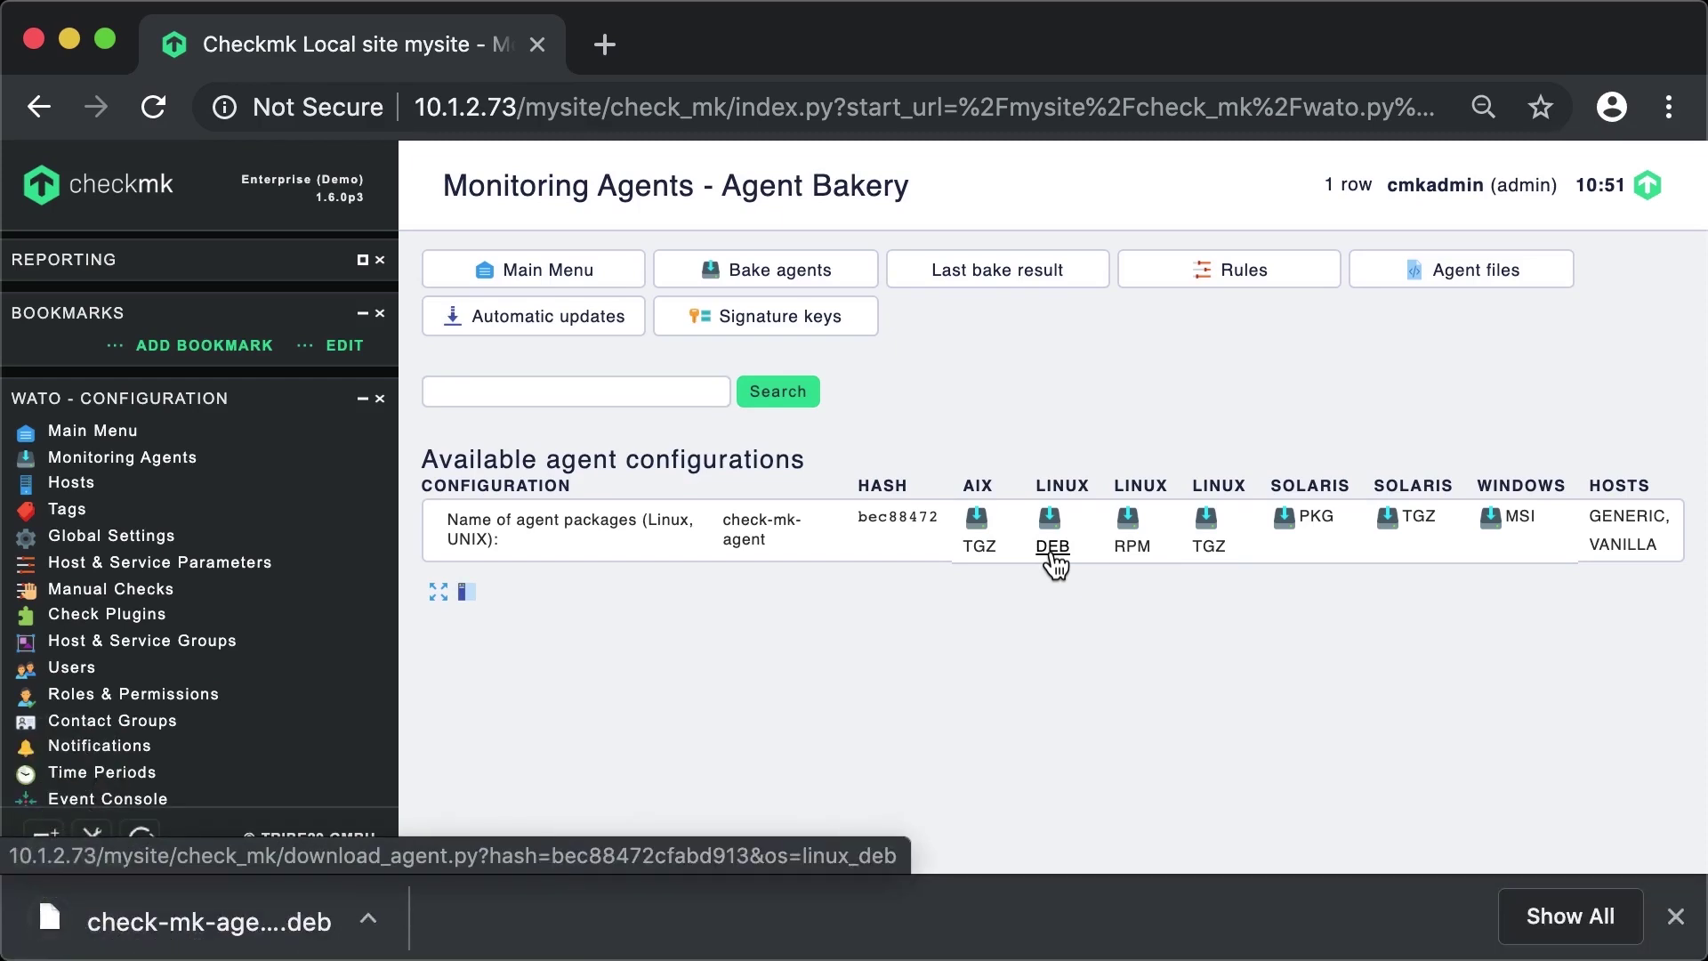
key(super+Tab)
key(super+Tab)
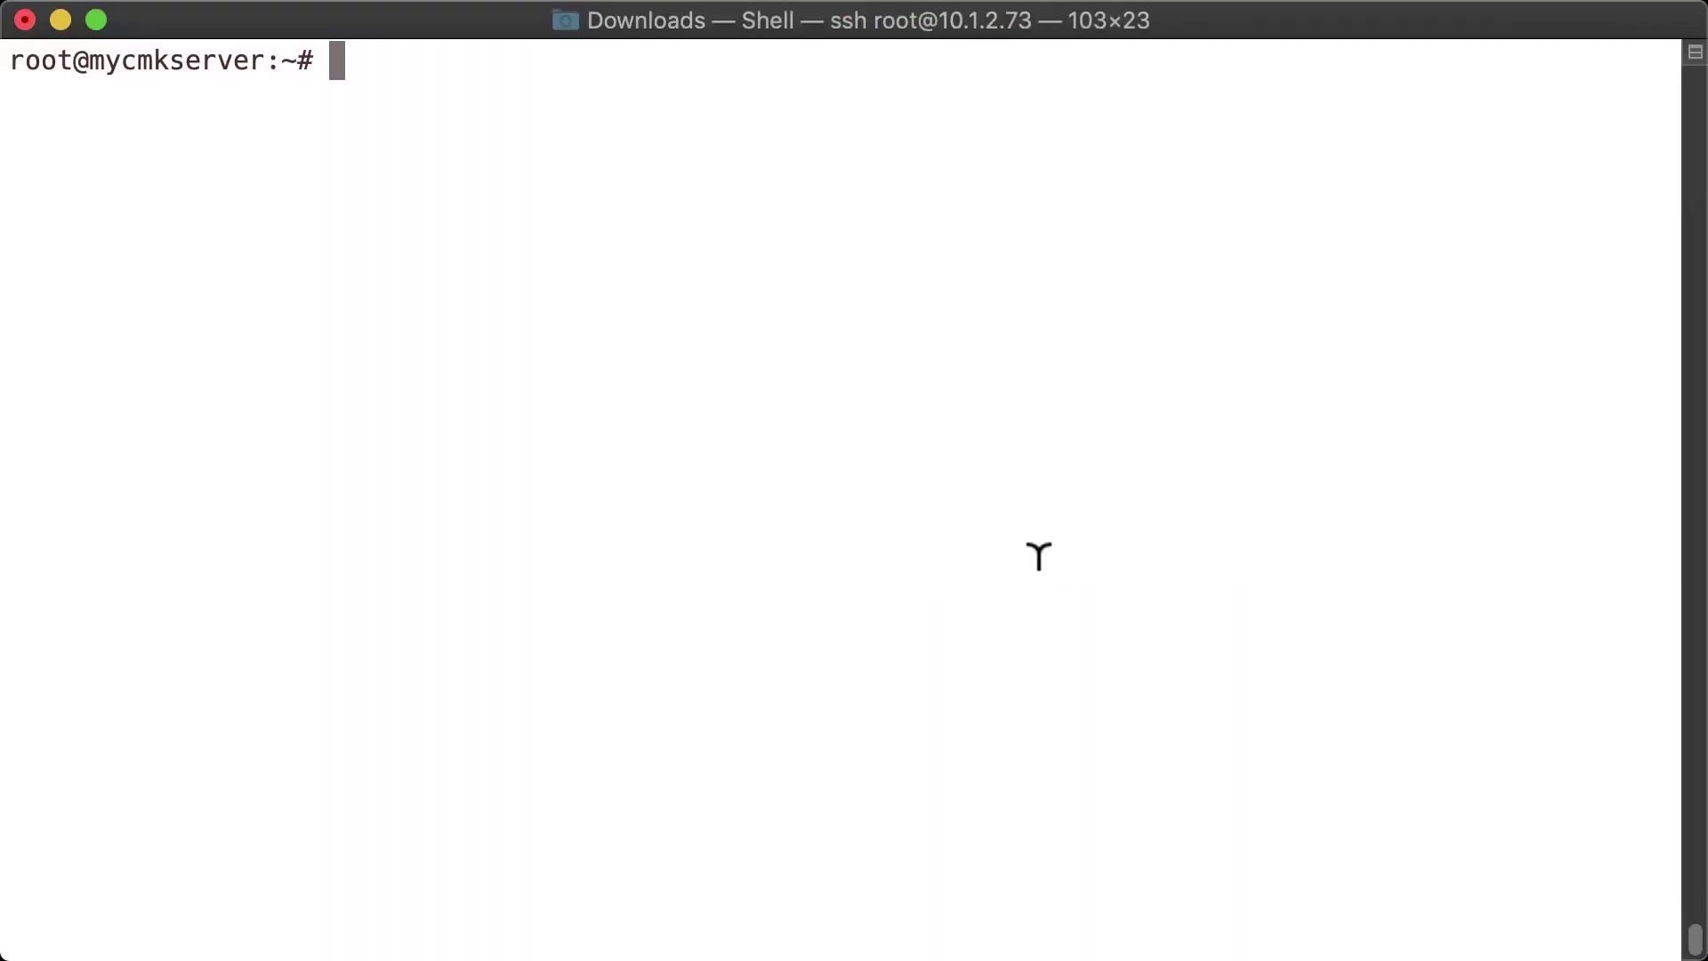
text(exit)
key(Return)
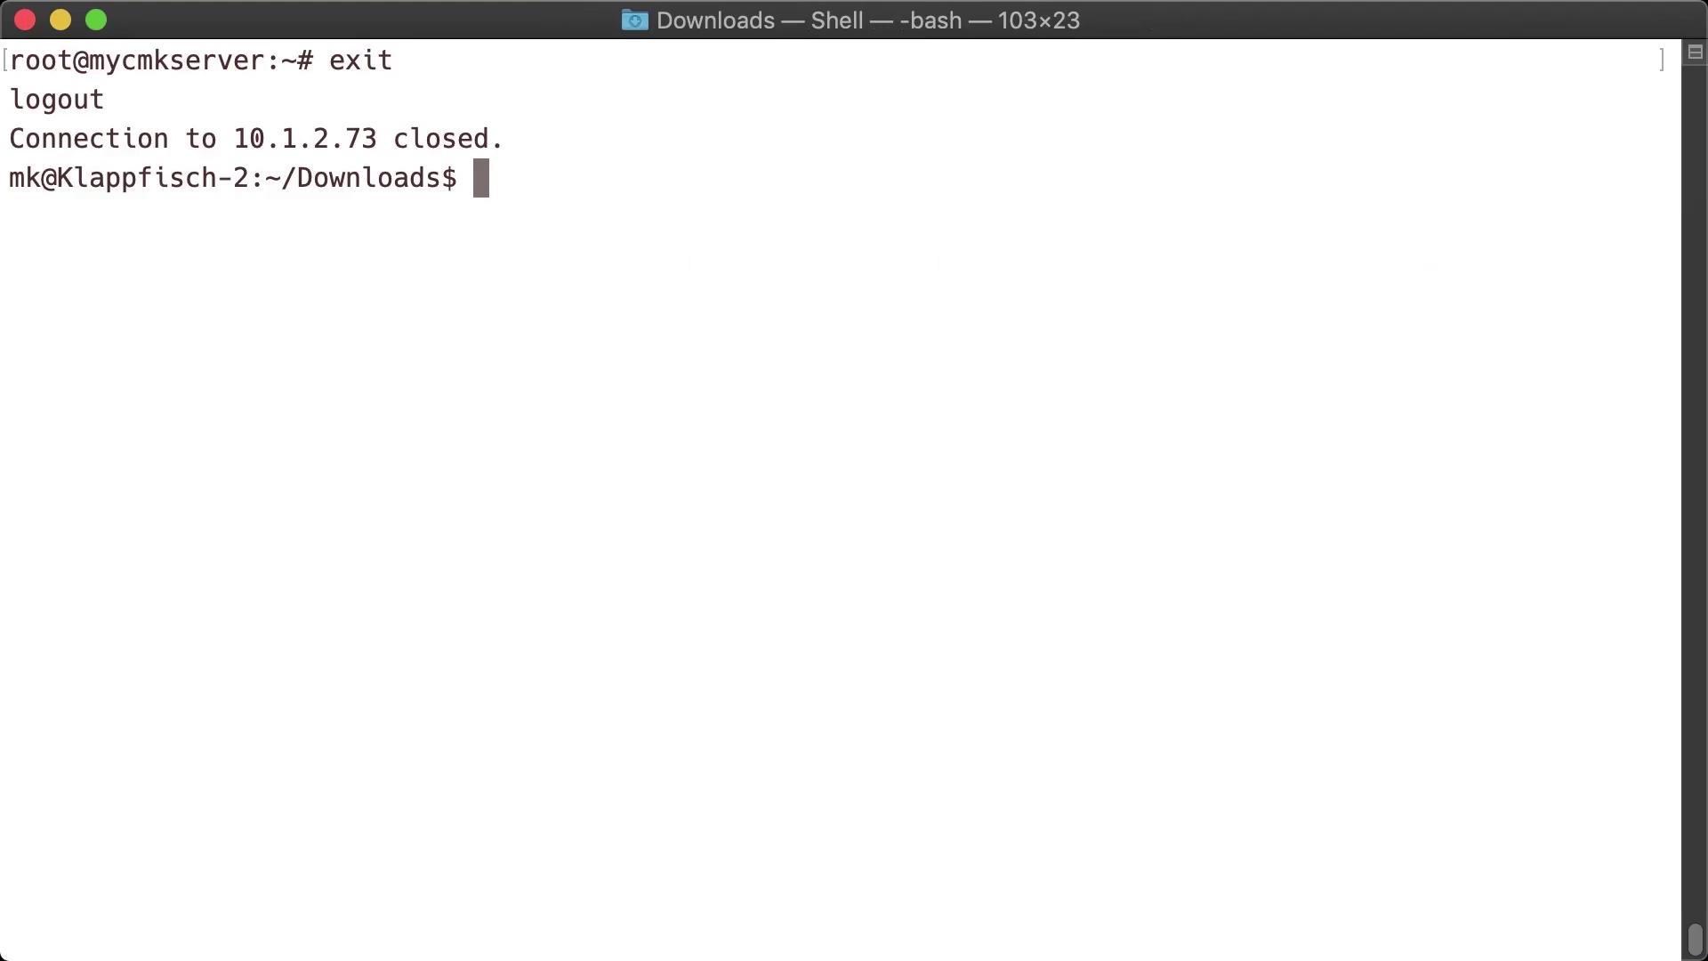
text(ls)
key(Return)
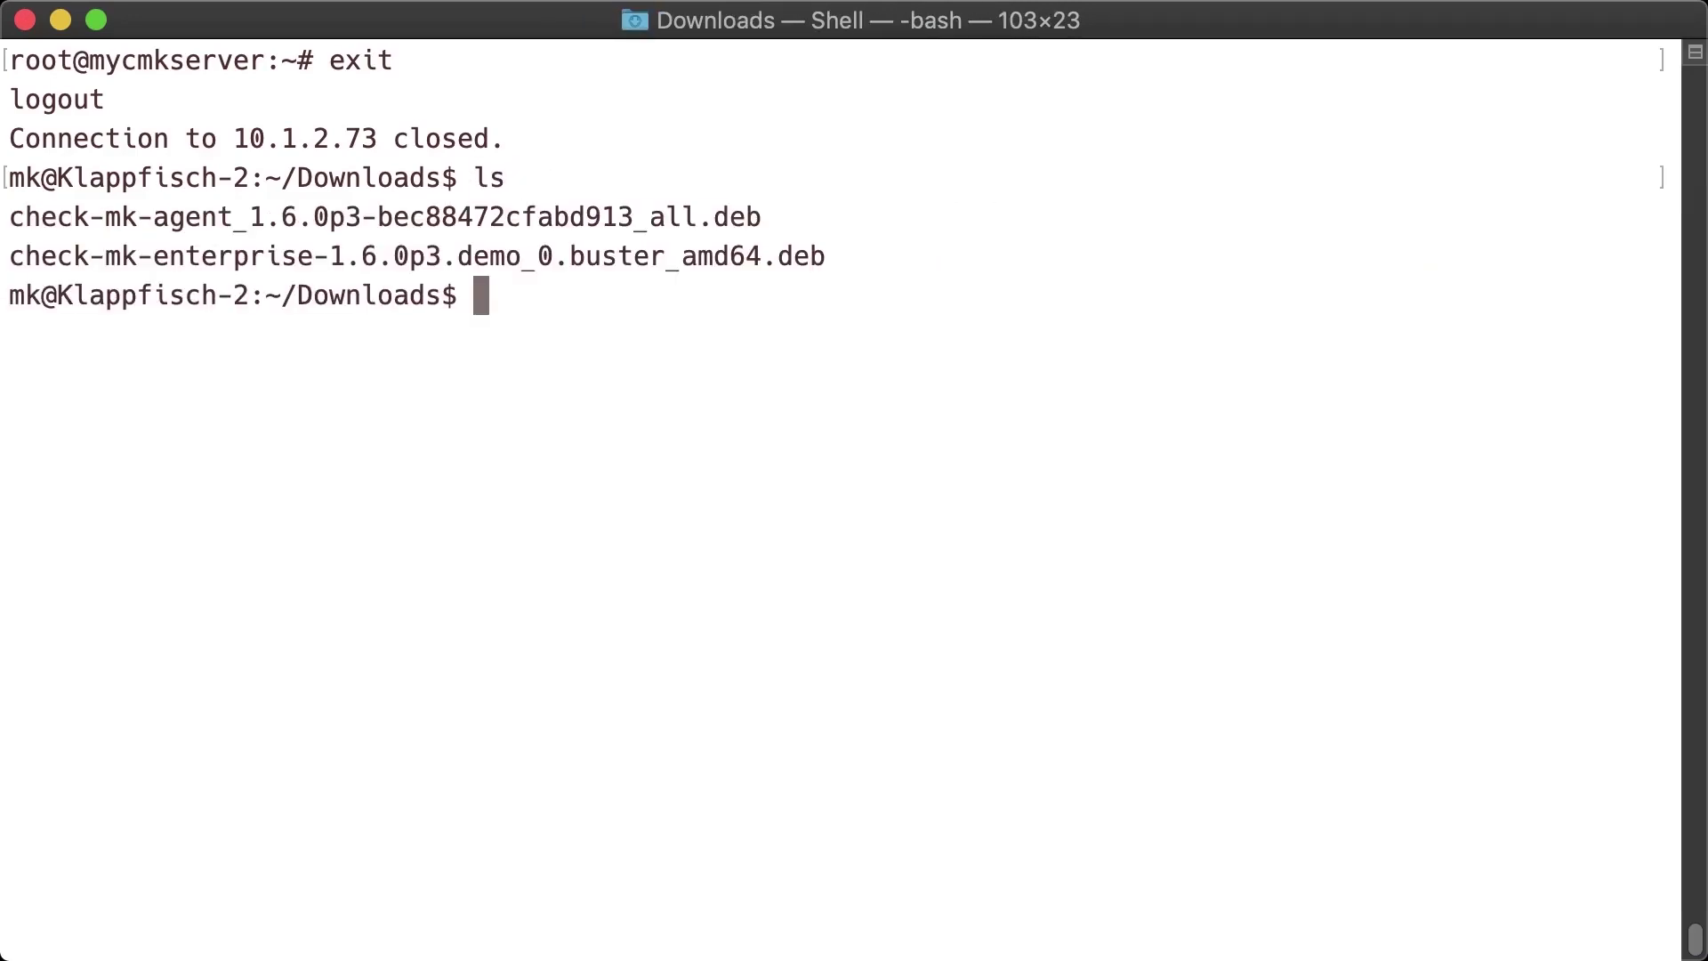
text(scp check)
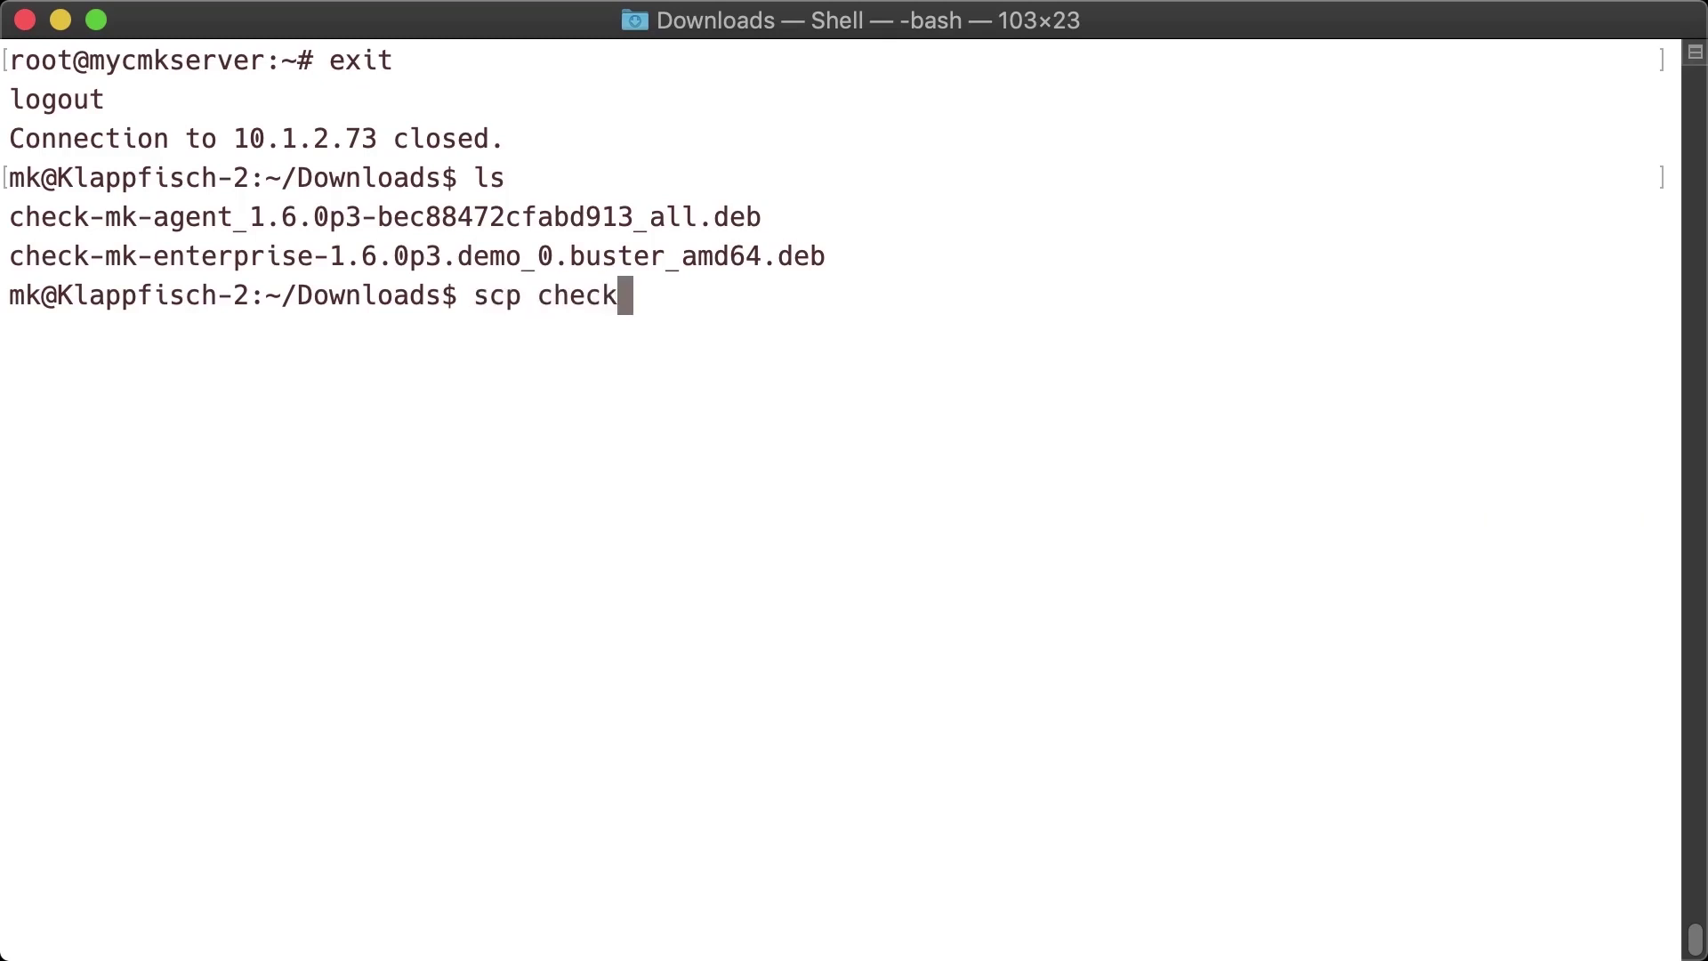
key(Tab)
text(a)
key(Tab)
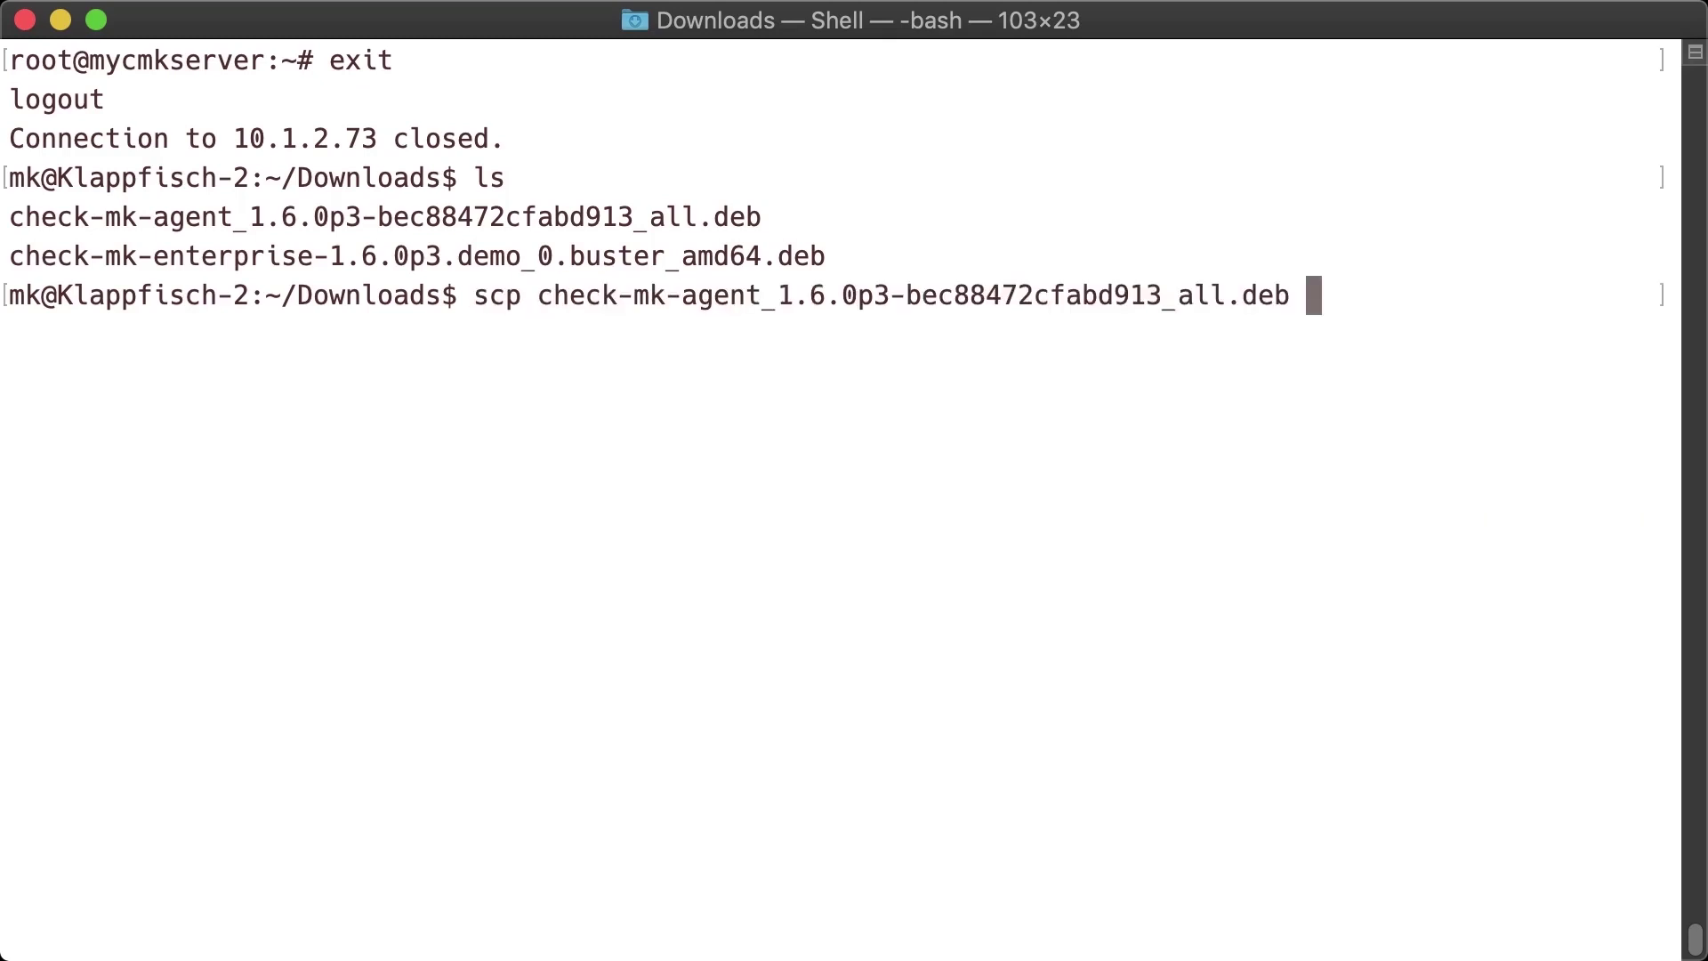
text(root@10.1.2.)
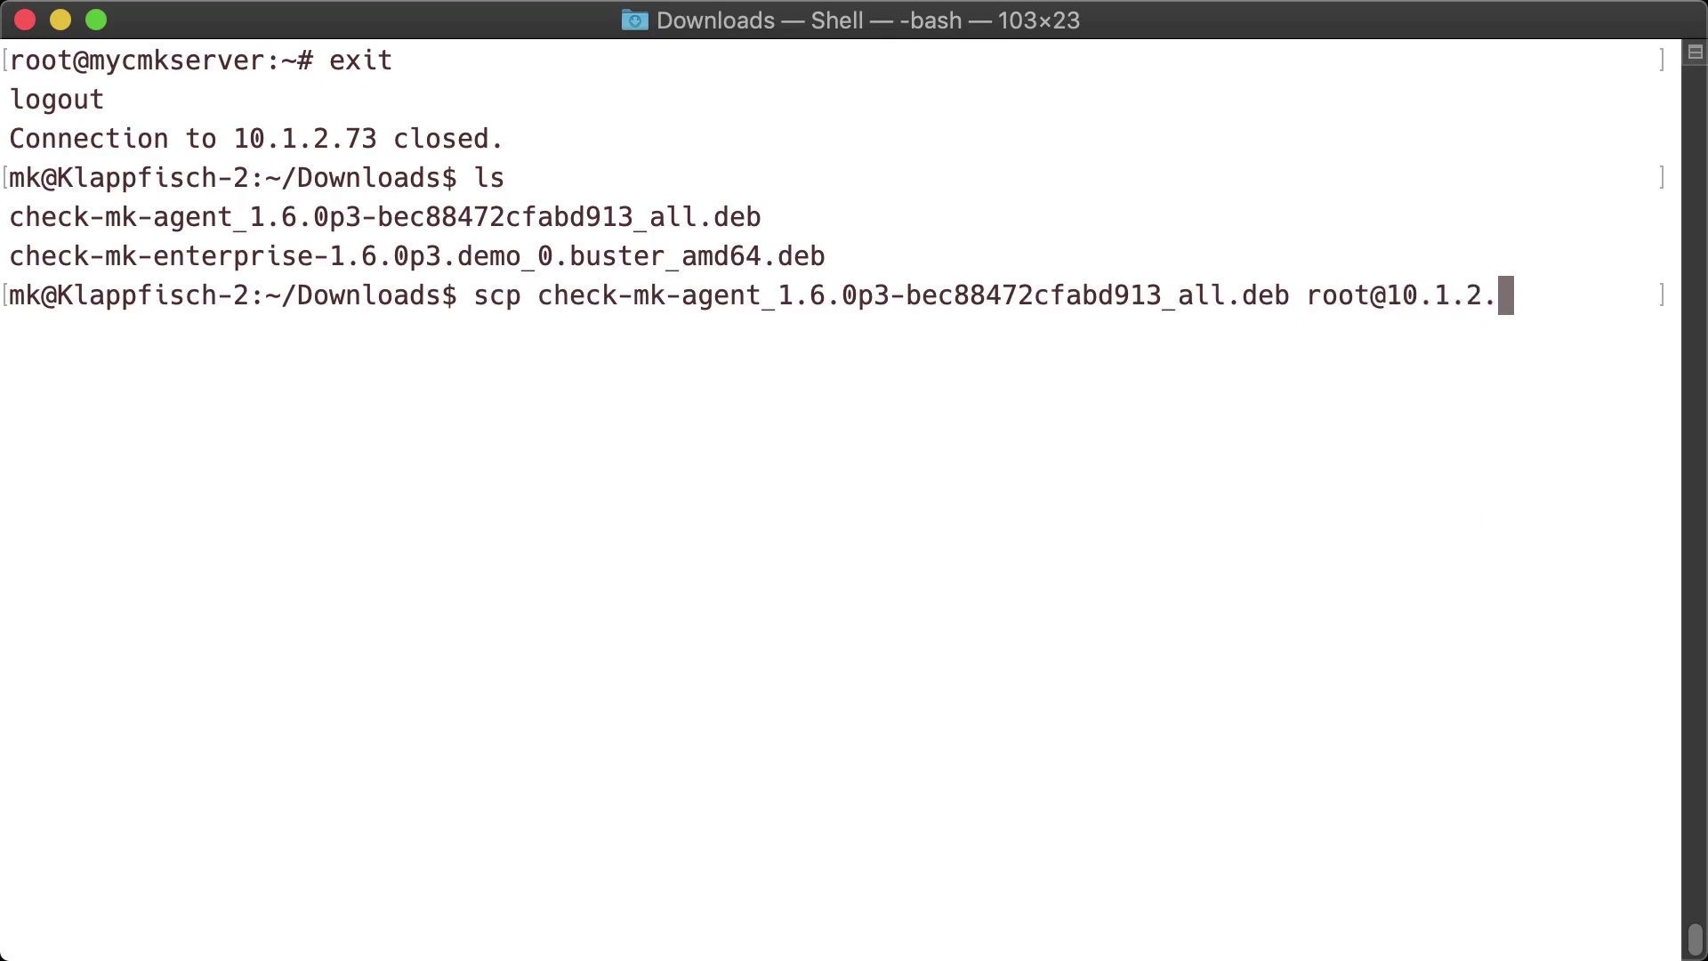
text(73:)
key(Return)
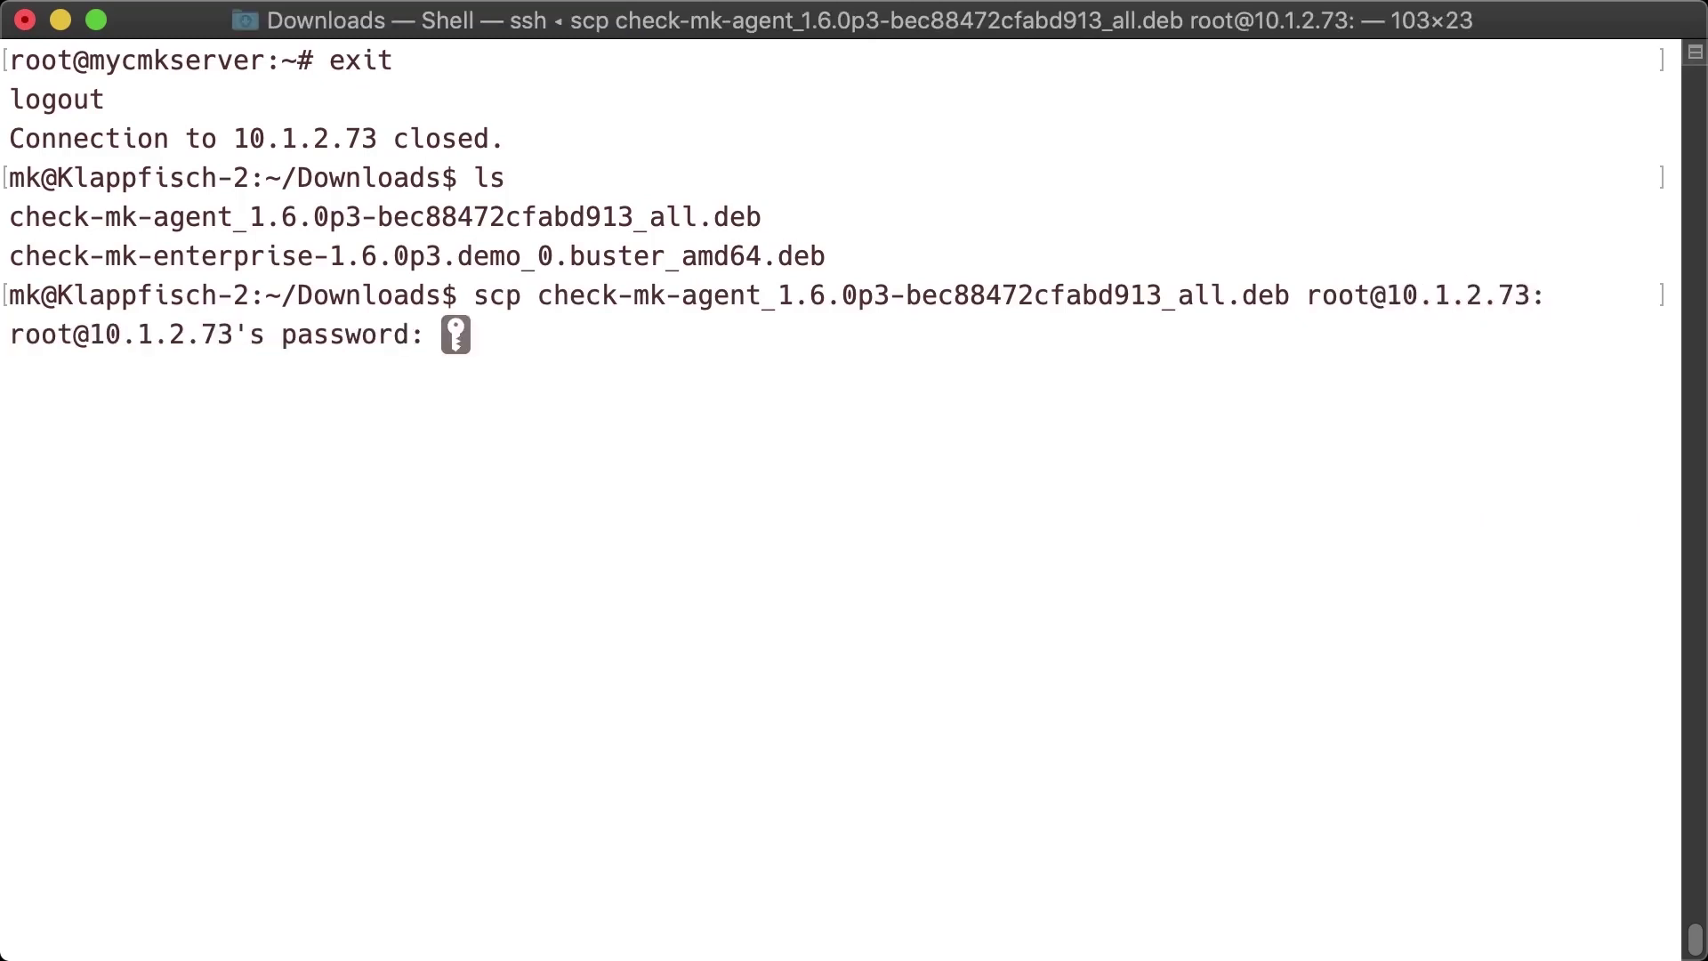
key(Return)
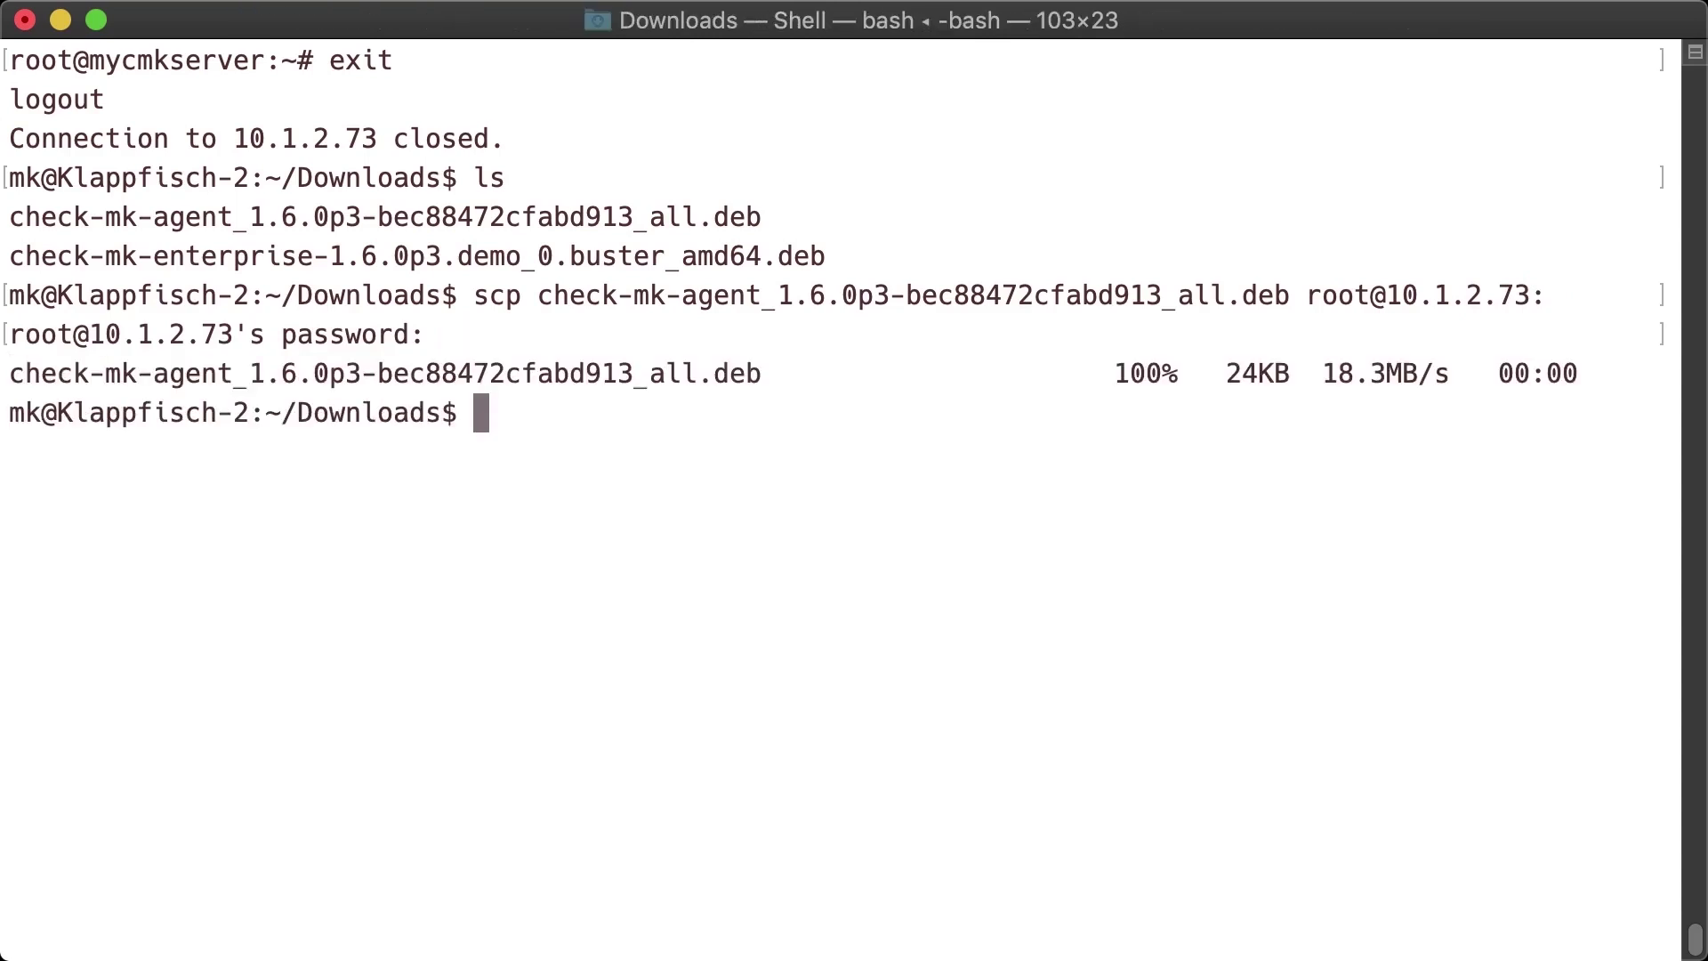
- Log back in to 10.1.2.73 as root over ssh and clear the screen
text(ssh ro)
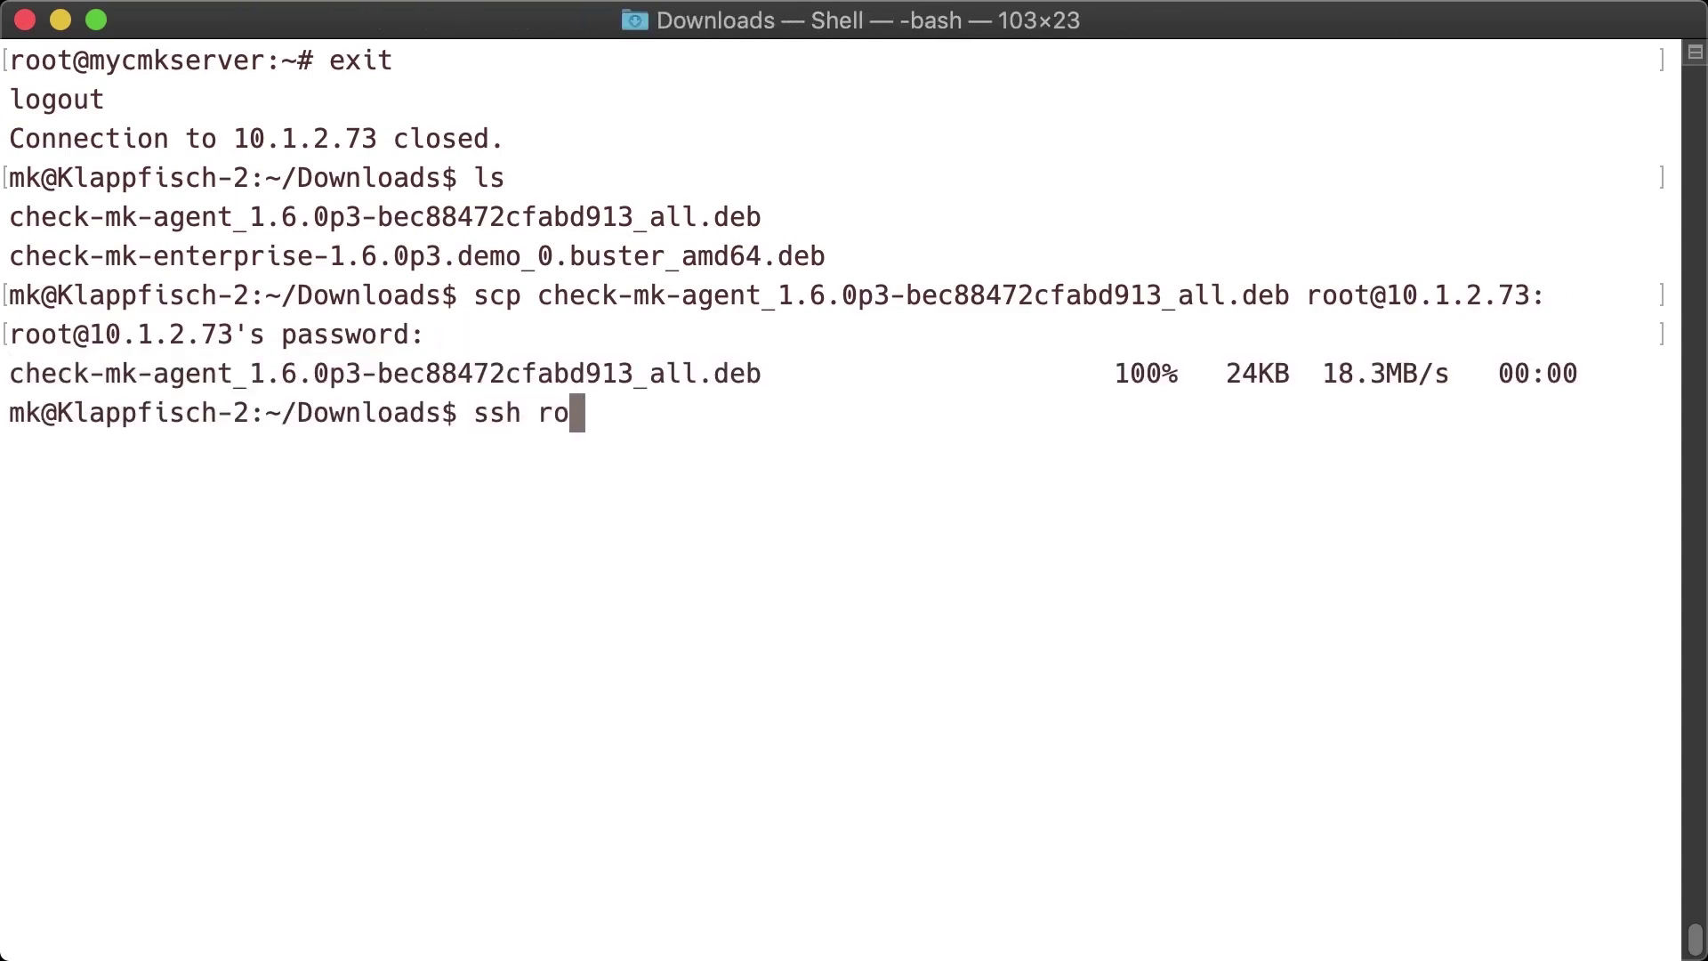
text(ot@10.1.2)
key(BackSpace)
text(1)
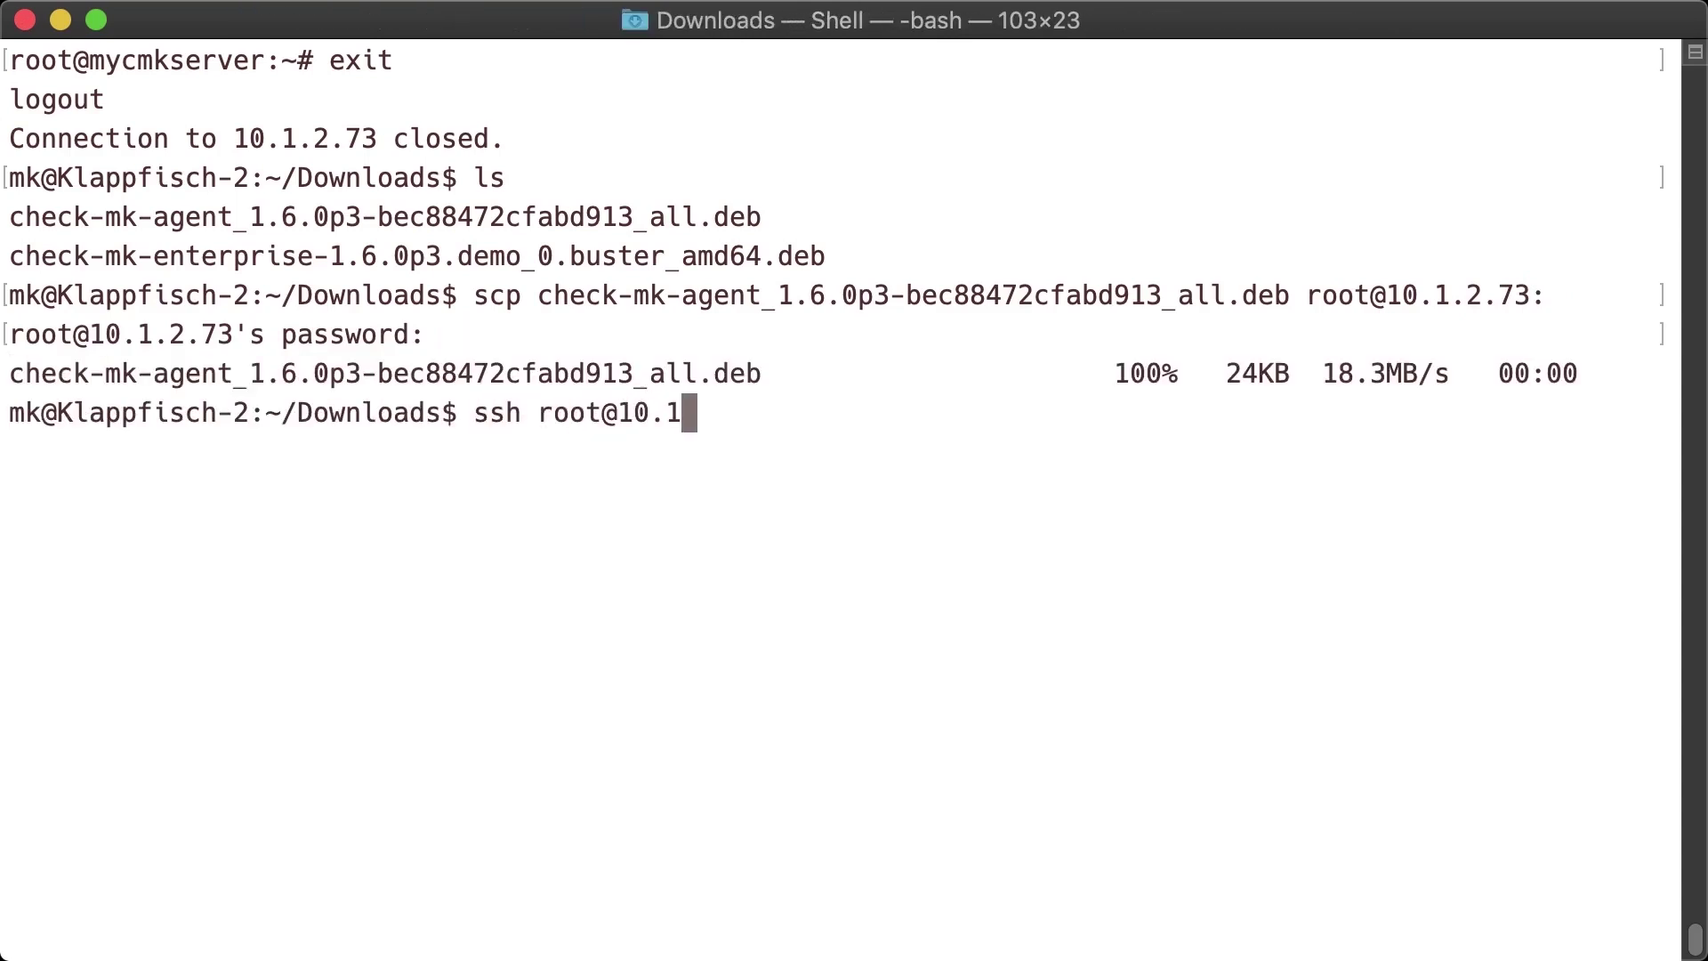
text(.2.73:)
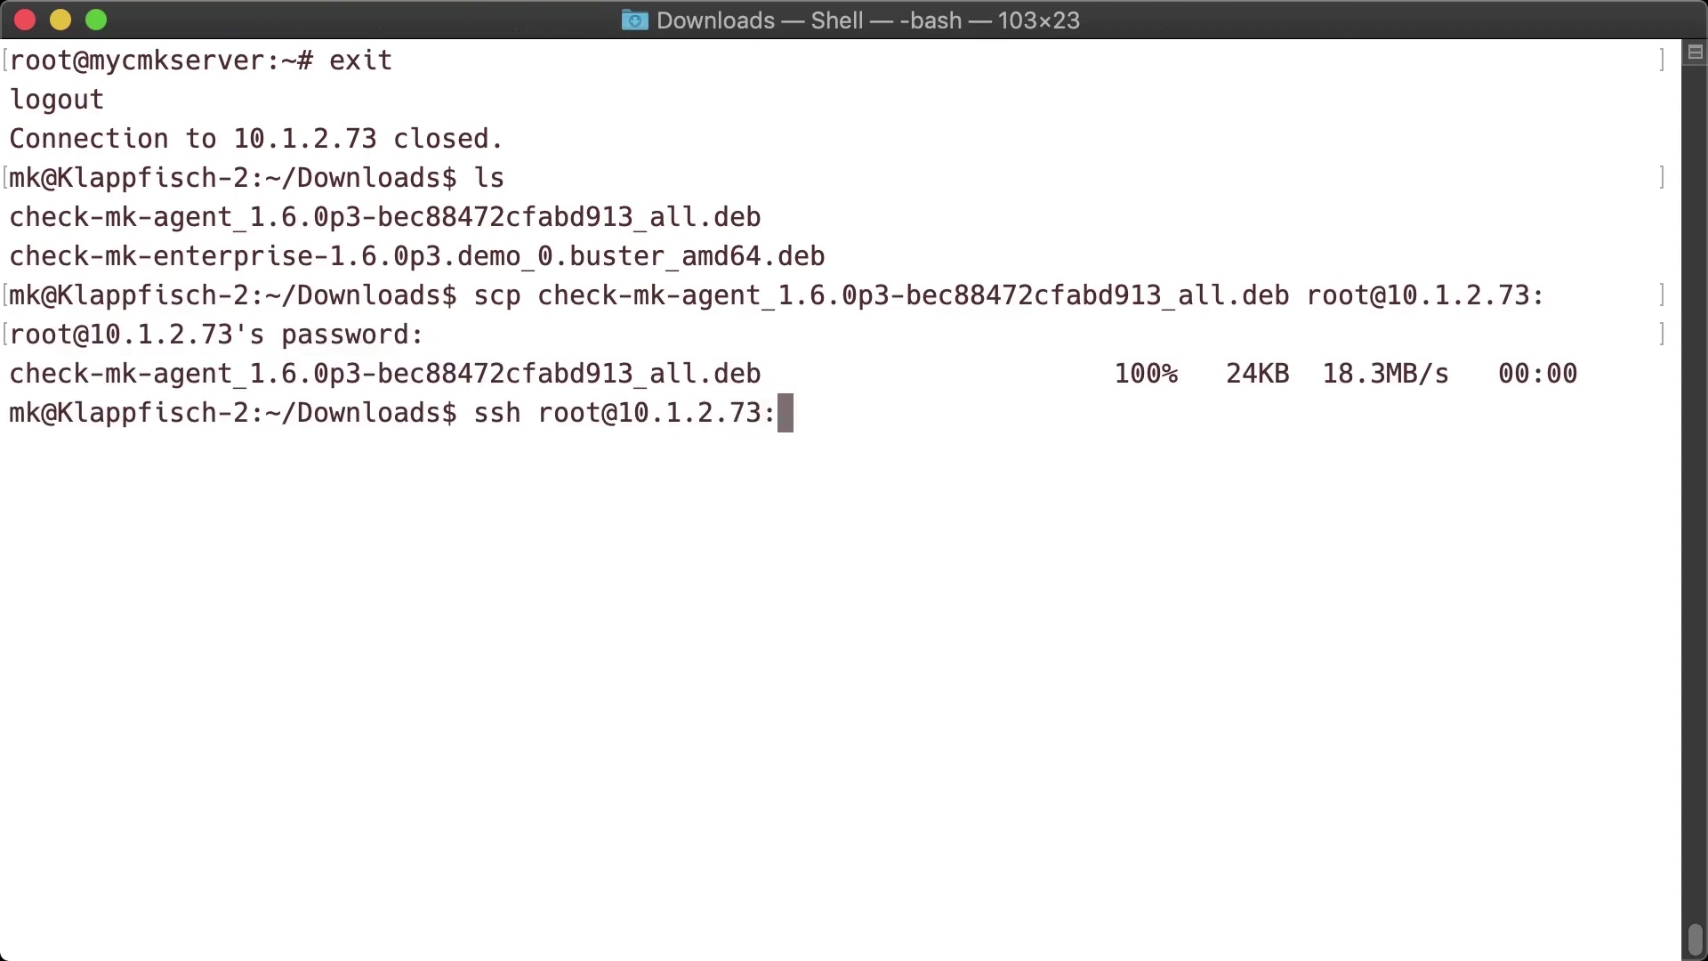
key(BackSpace)
key(Return)
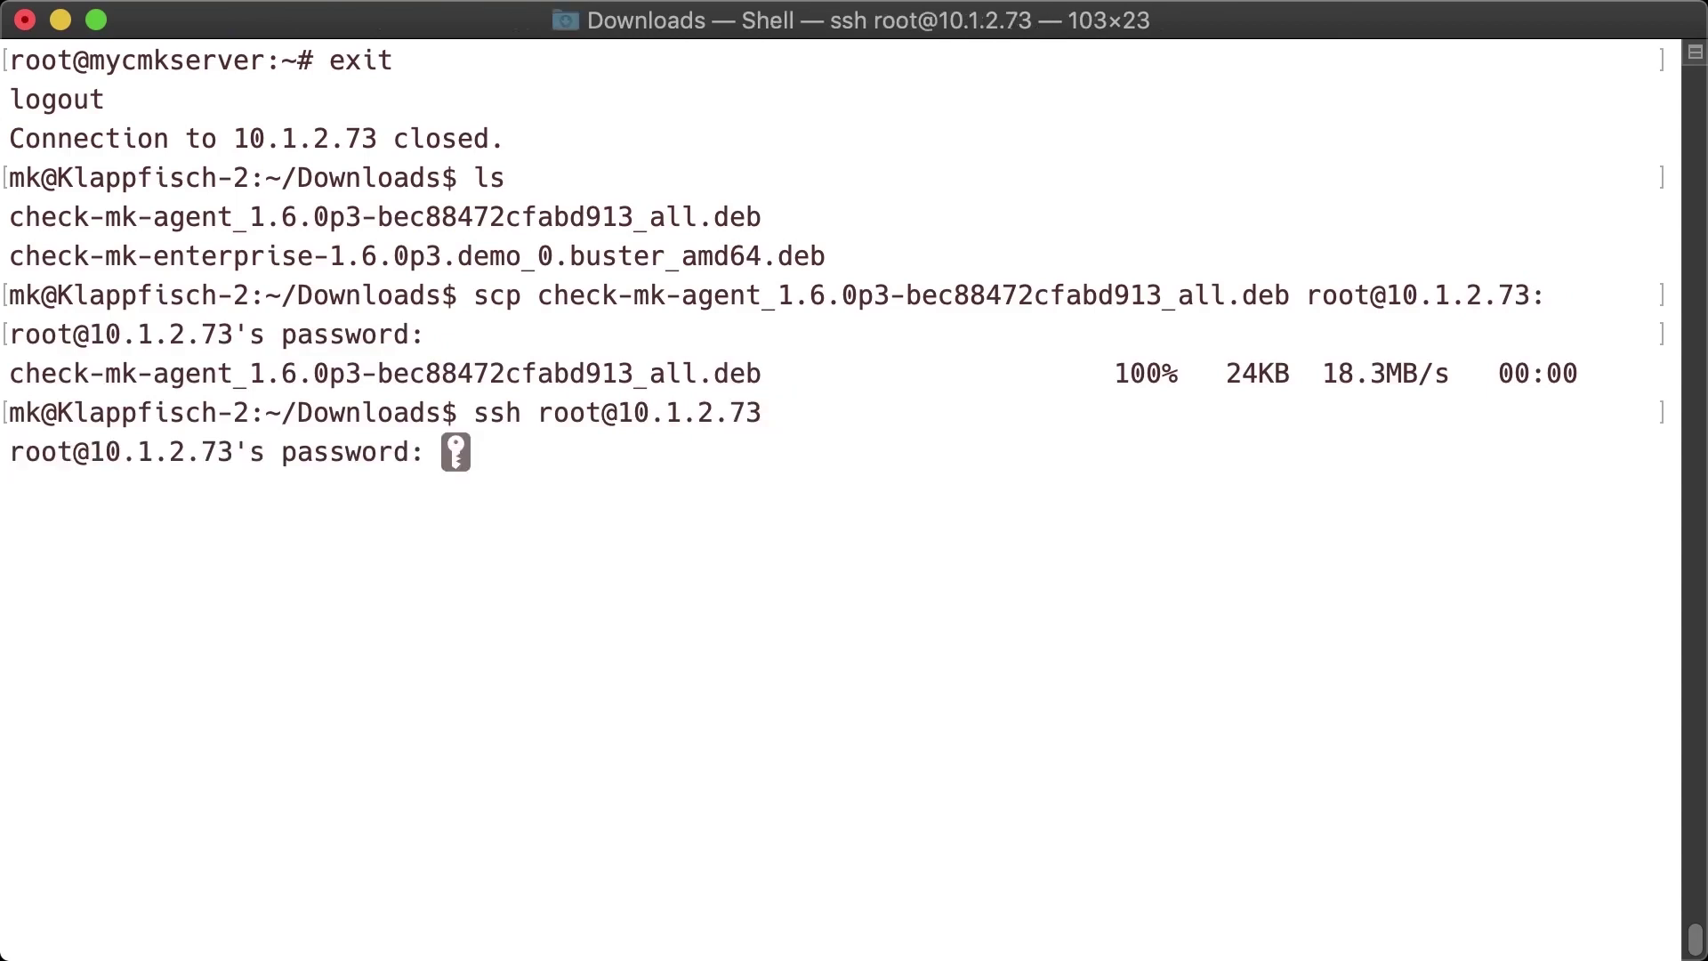
key(Return)
key(ctrl+l)
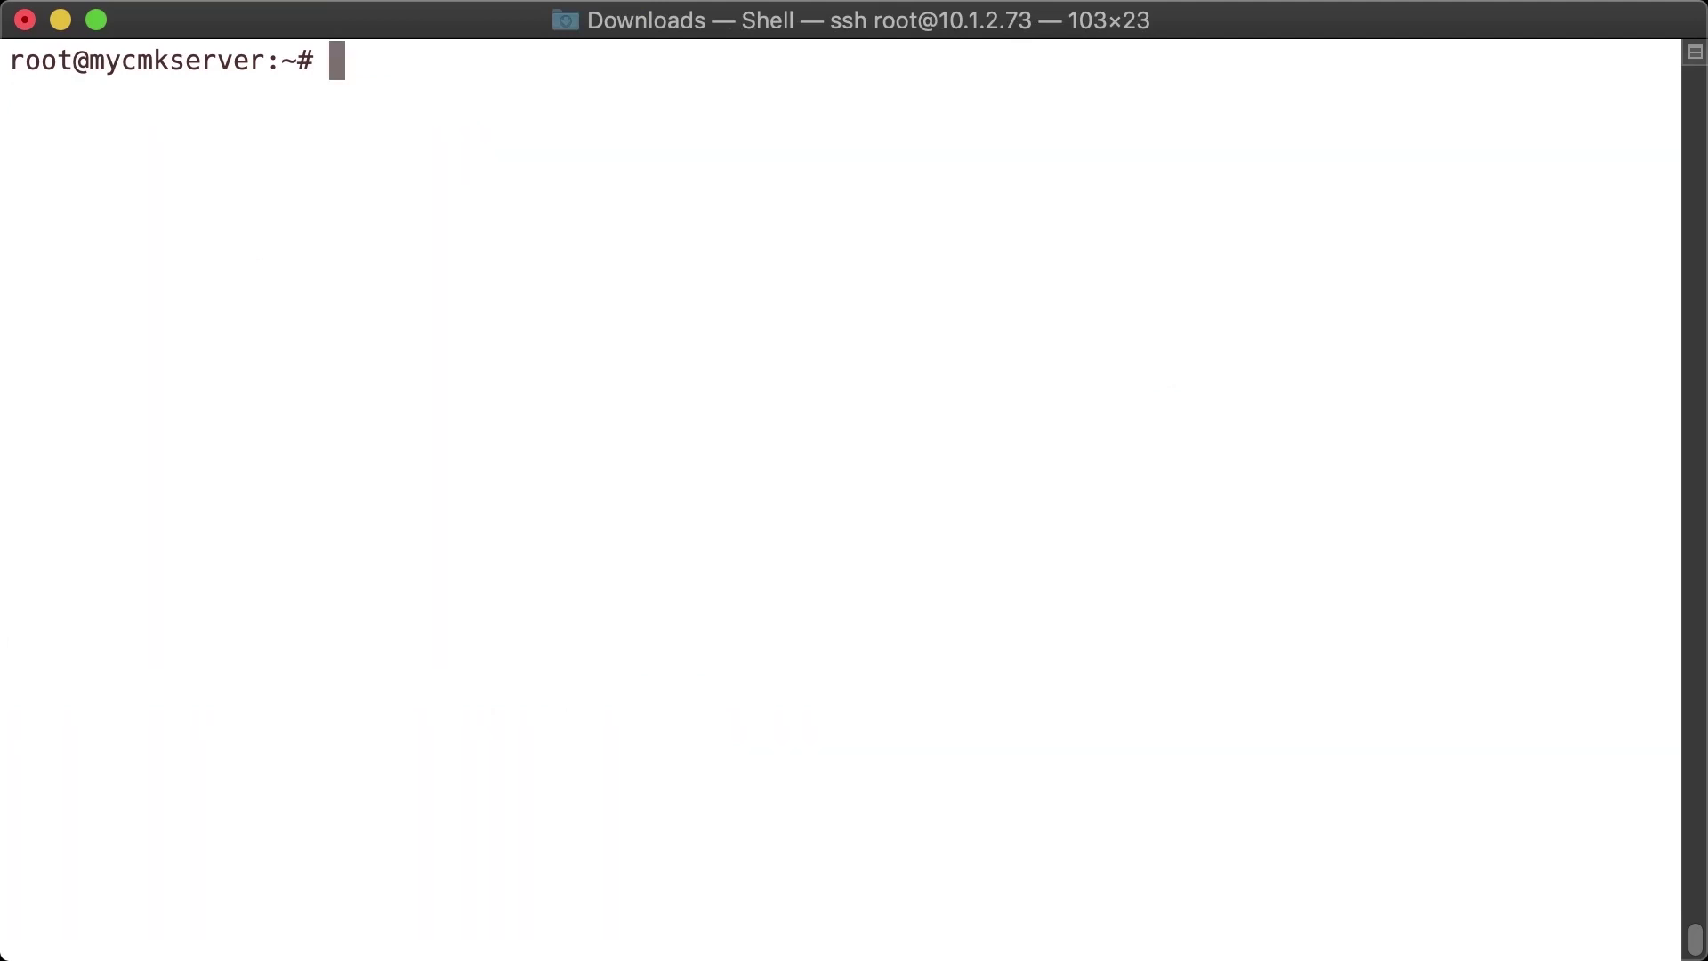
- Install check-mk-agent_1.6.0p3-bec88472cfabd913_all.deb with gdebi, confirming with y
text(ll)
key(Return)
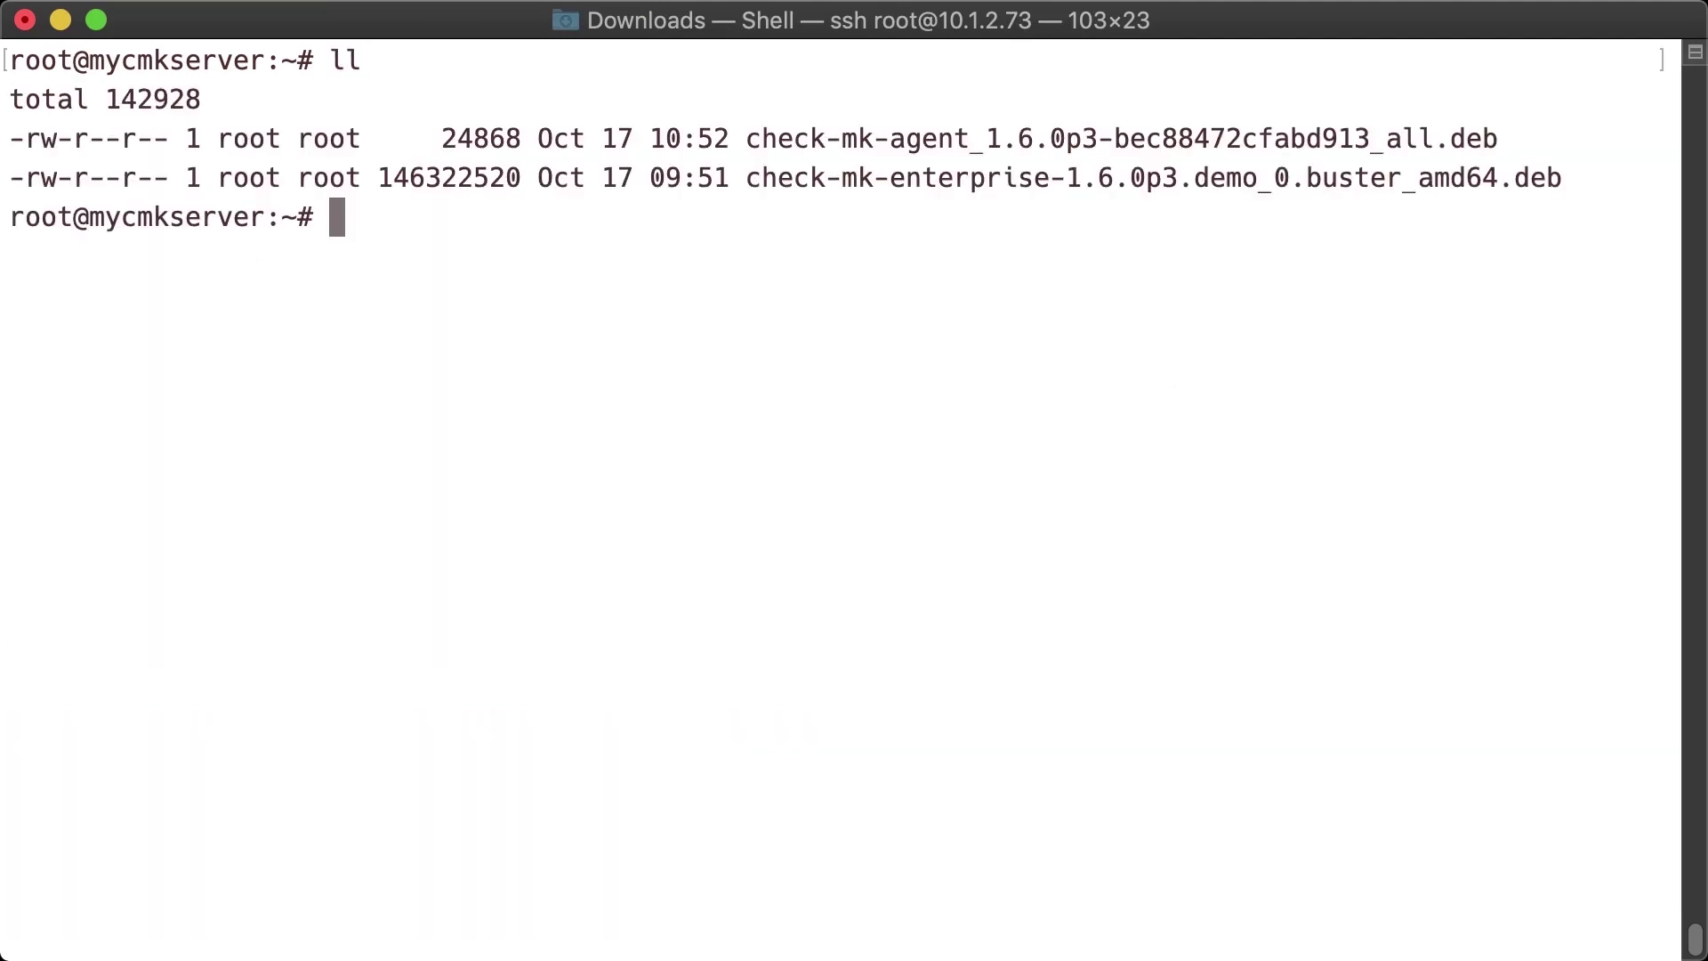
text(gdebi check-)
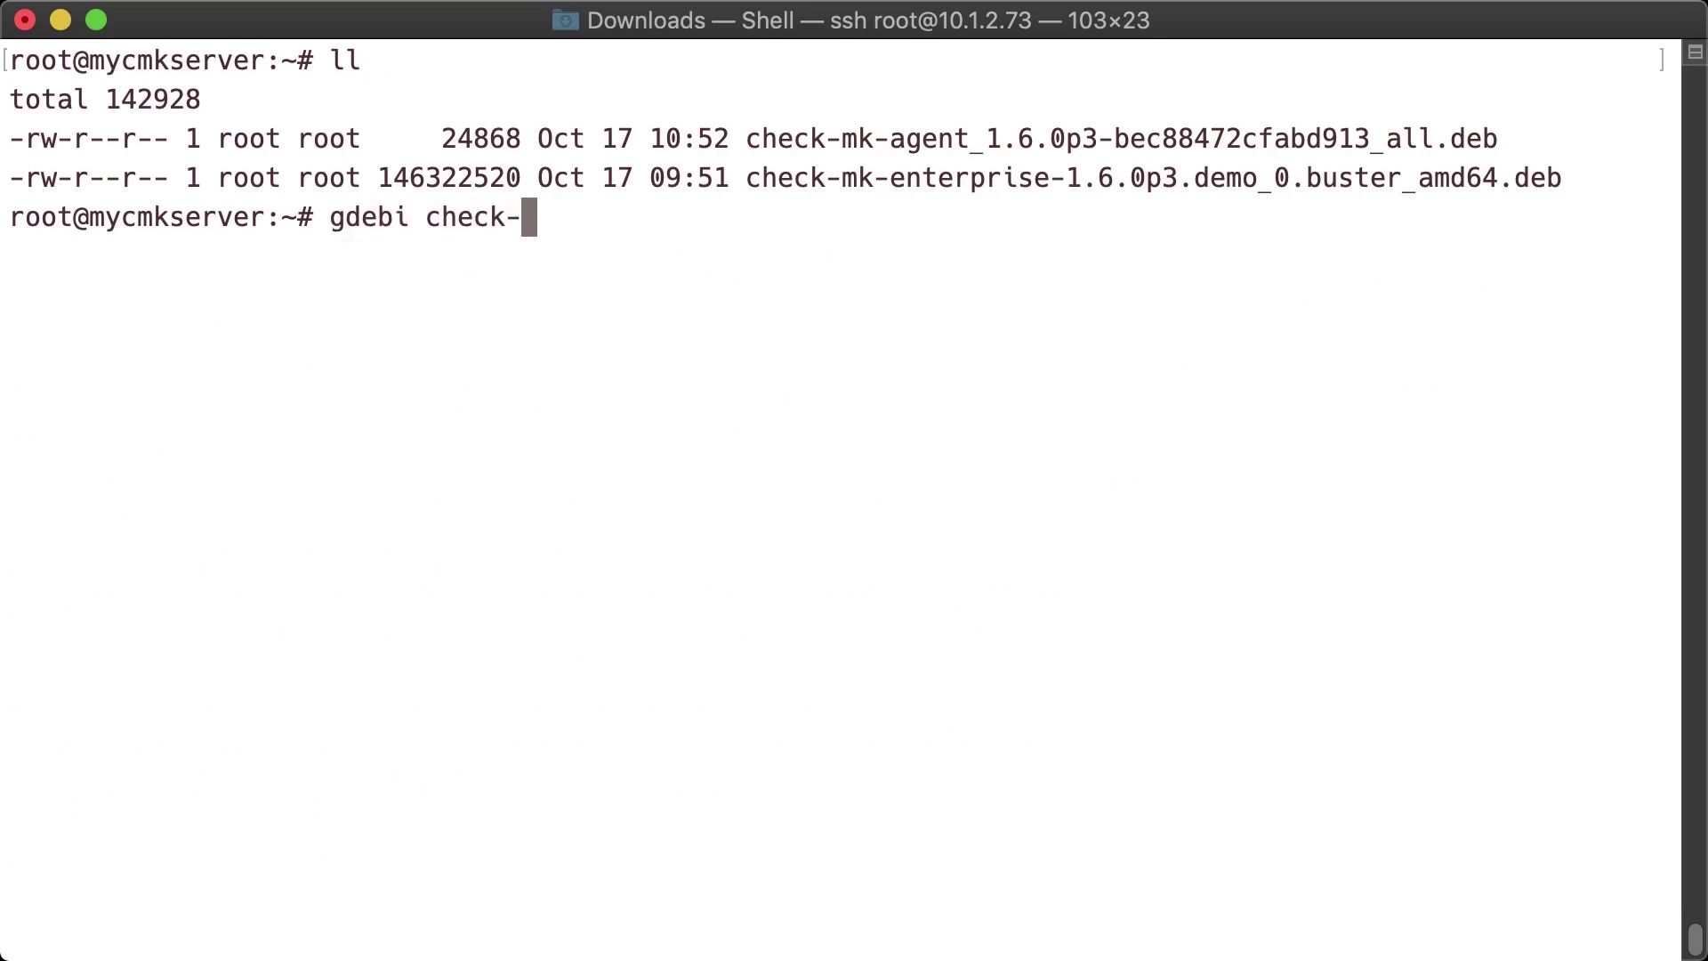
text(mk-a)
key(Tab)
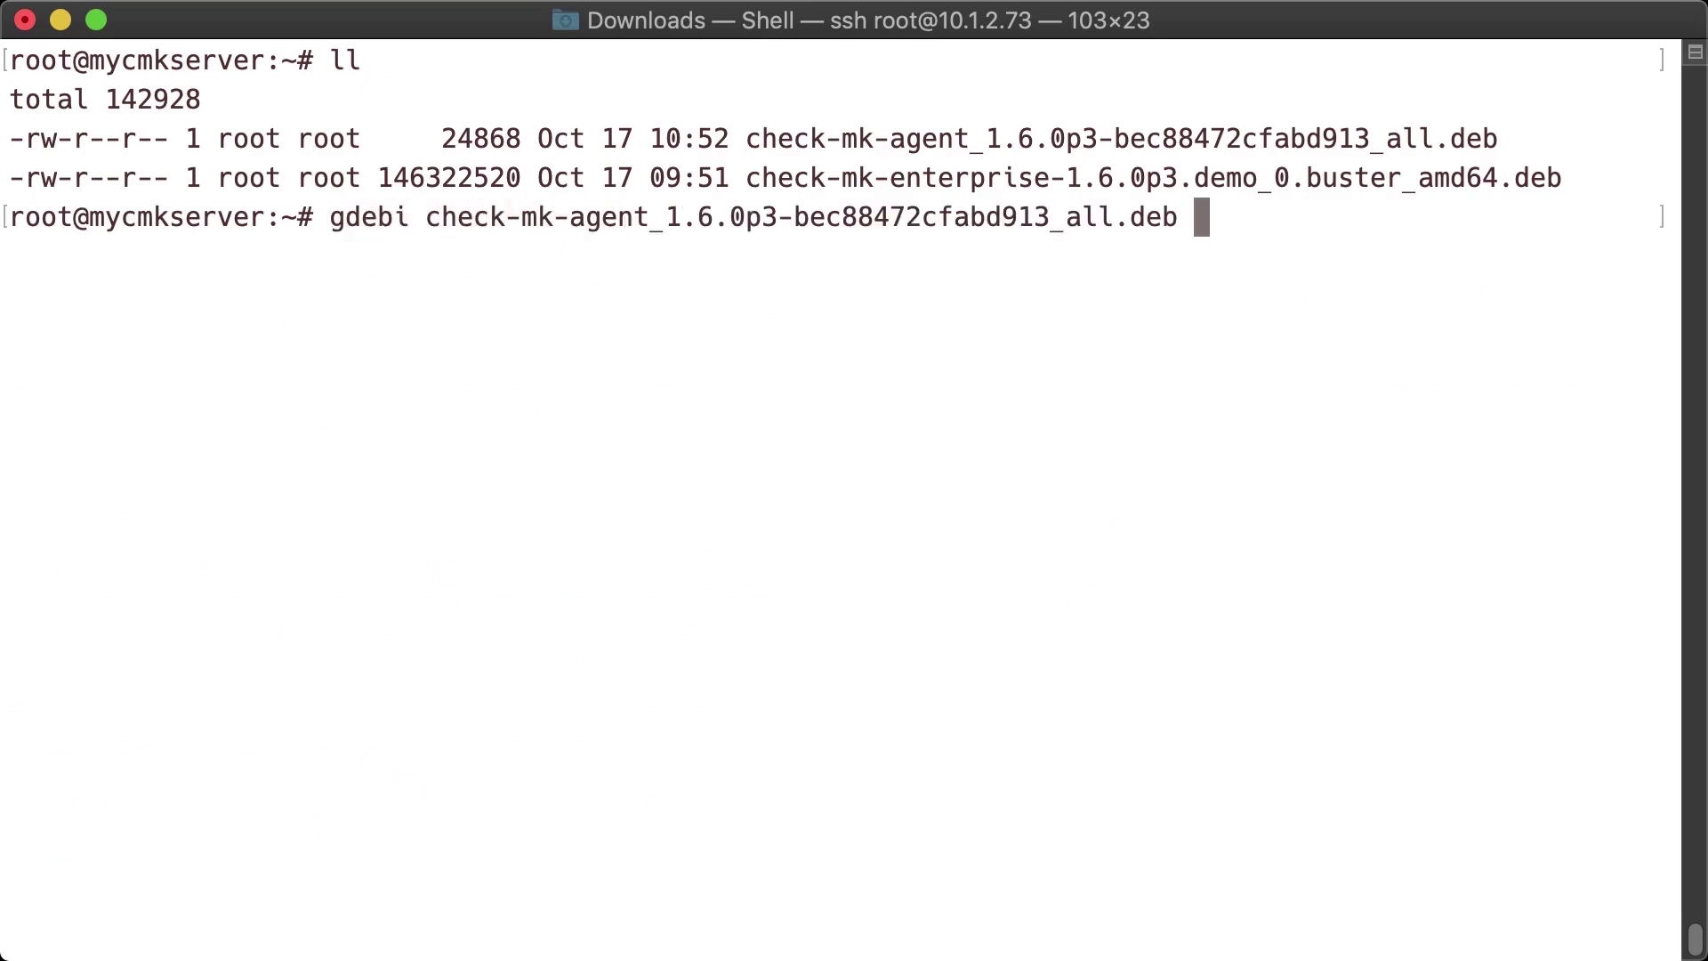
key(Return)
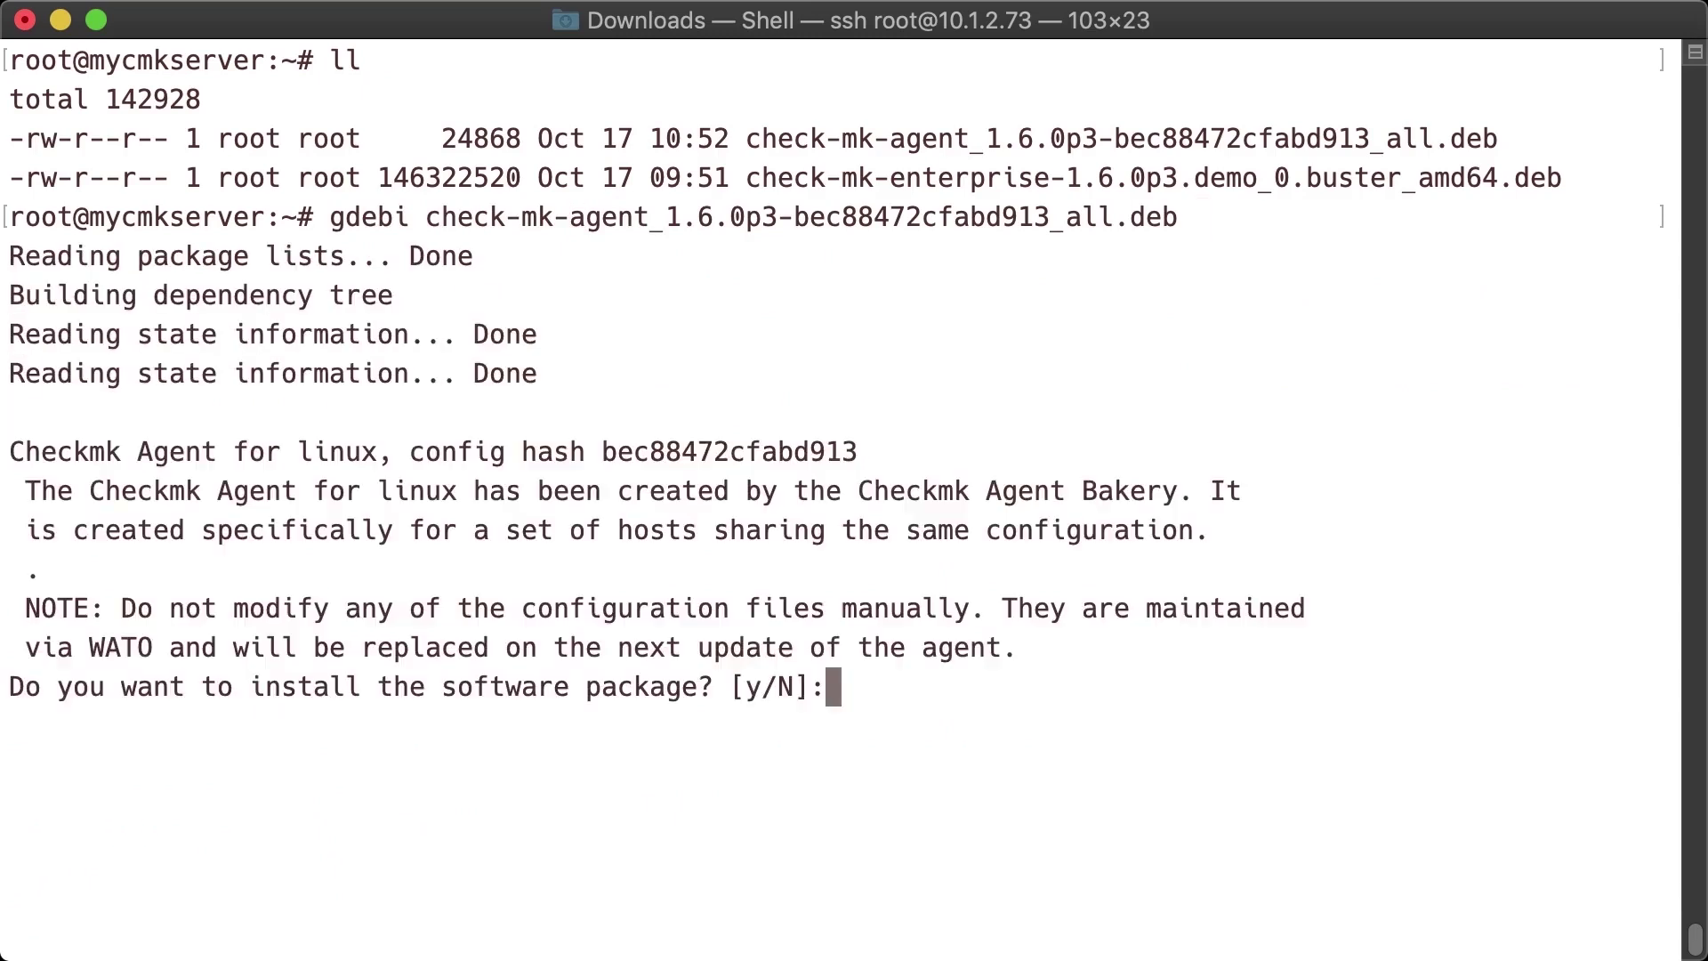
text(y)
key(Return)
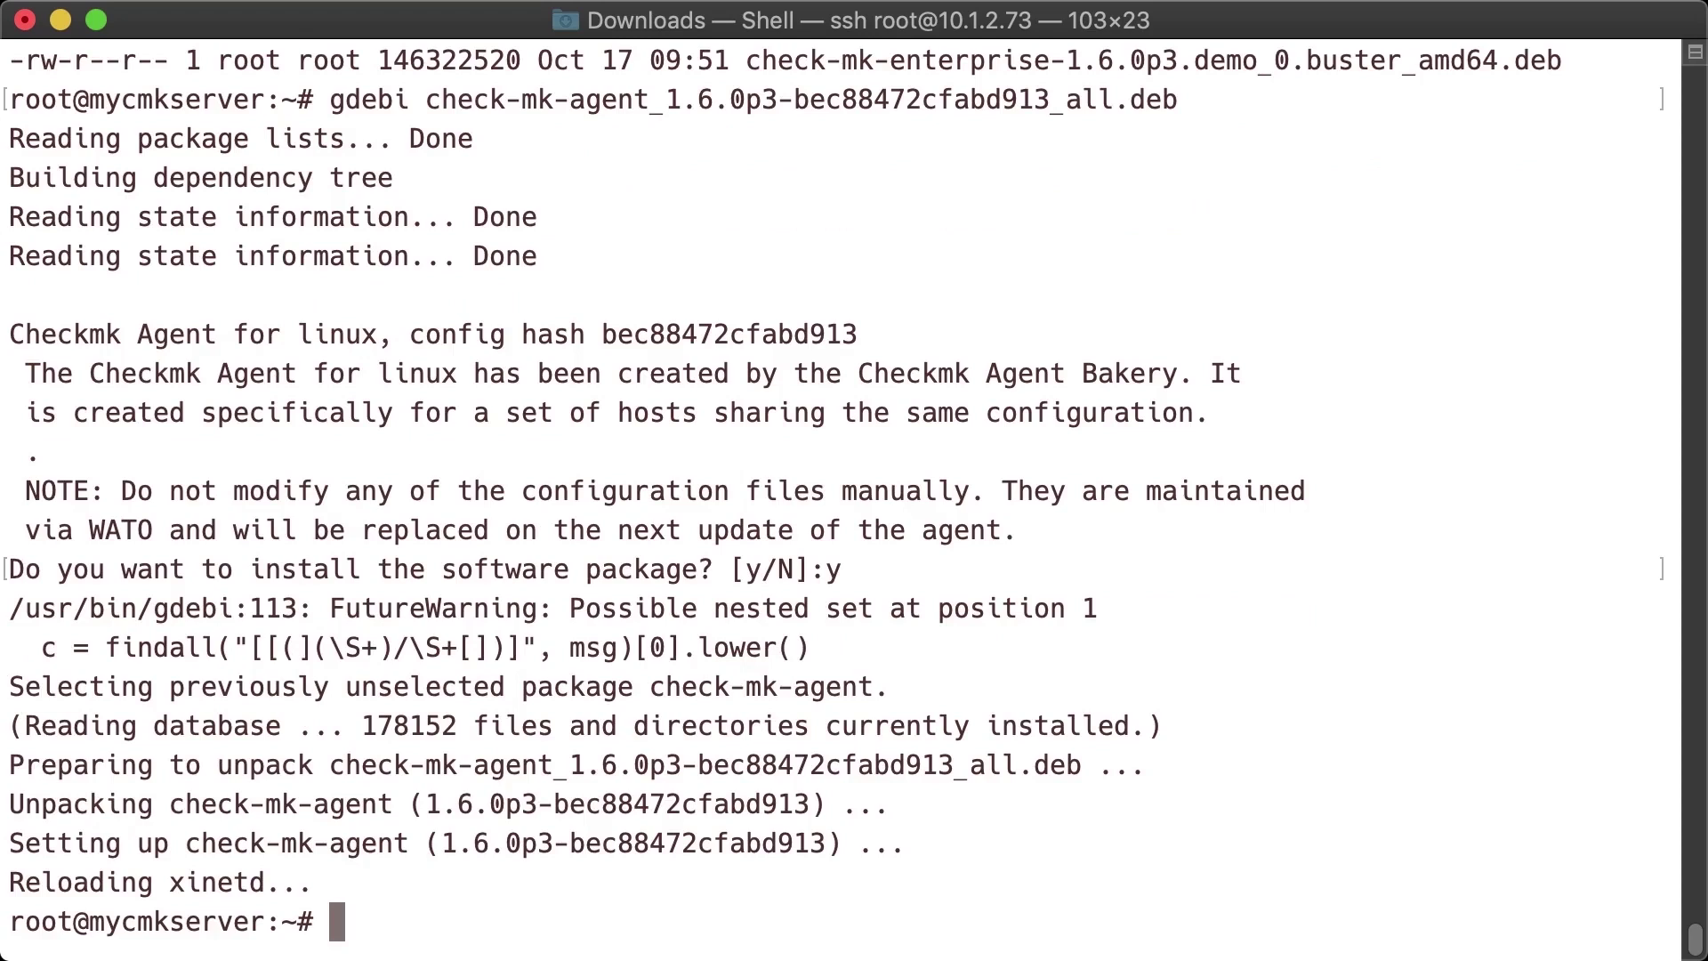
key(super+Tab)
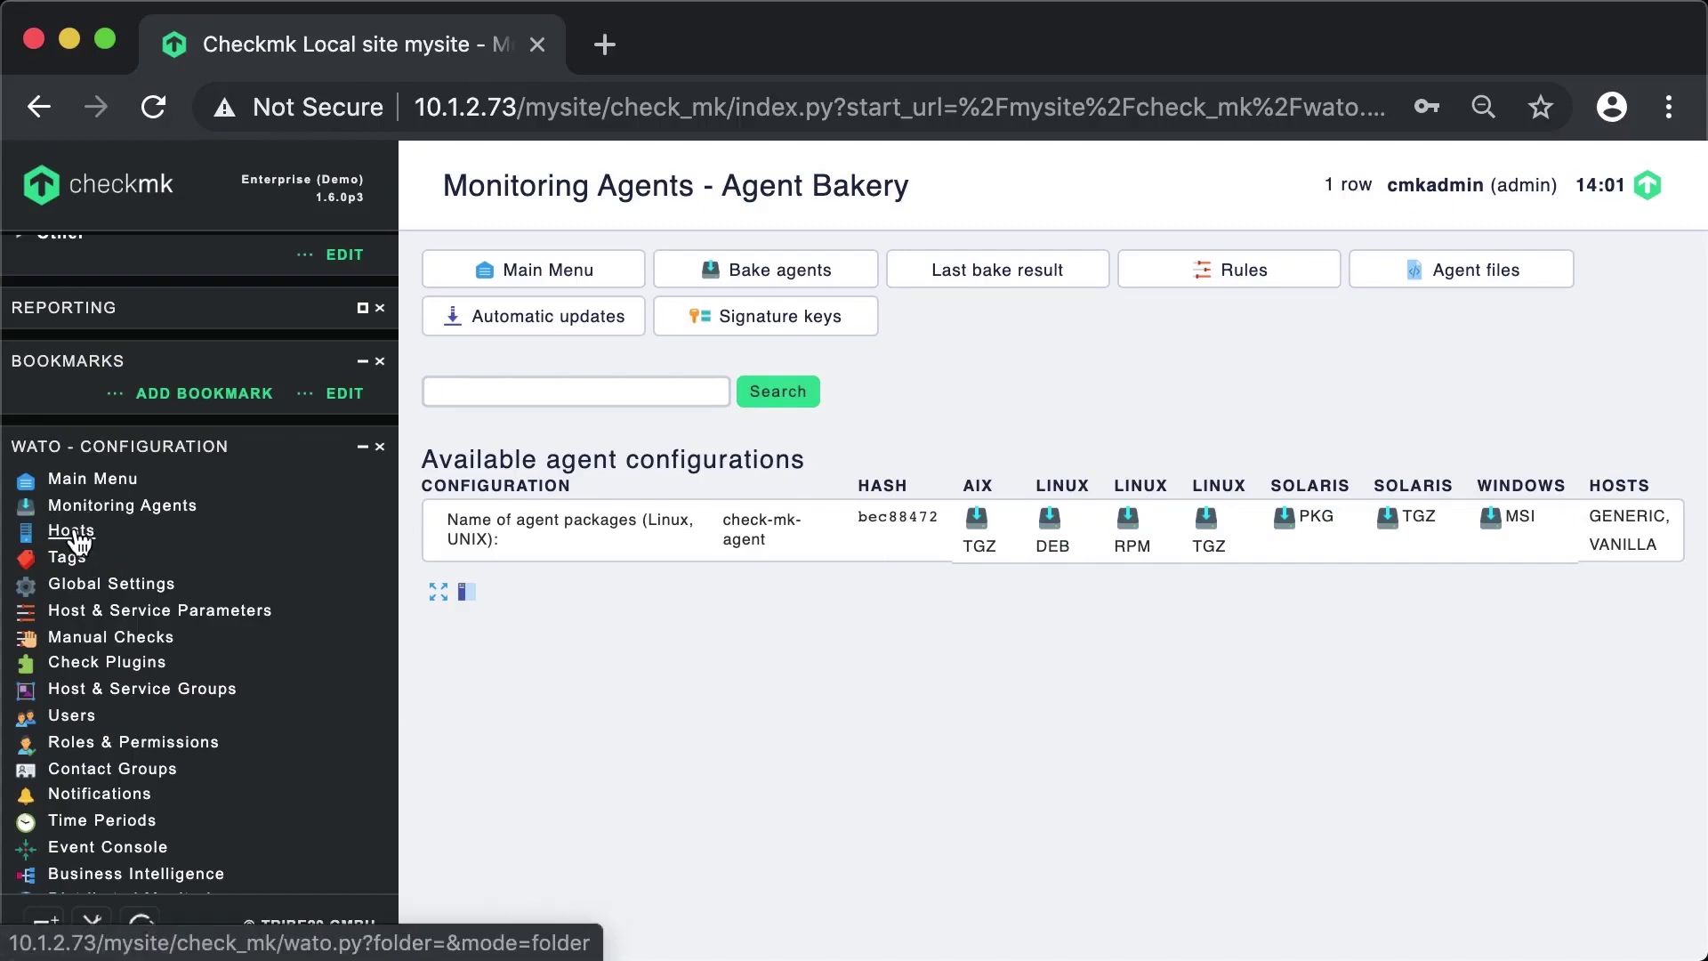
- Create host mycmkserver with IPv4 address 10.1.2.73, then save and go to its services
click(78, 536)
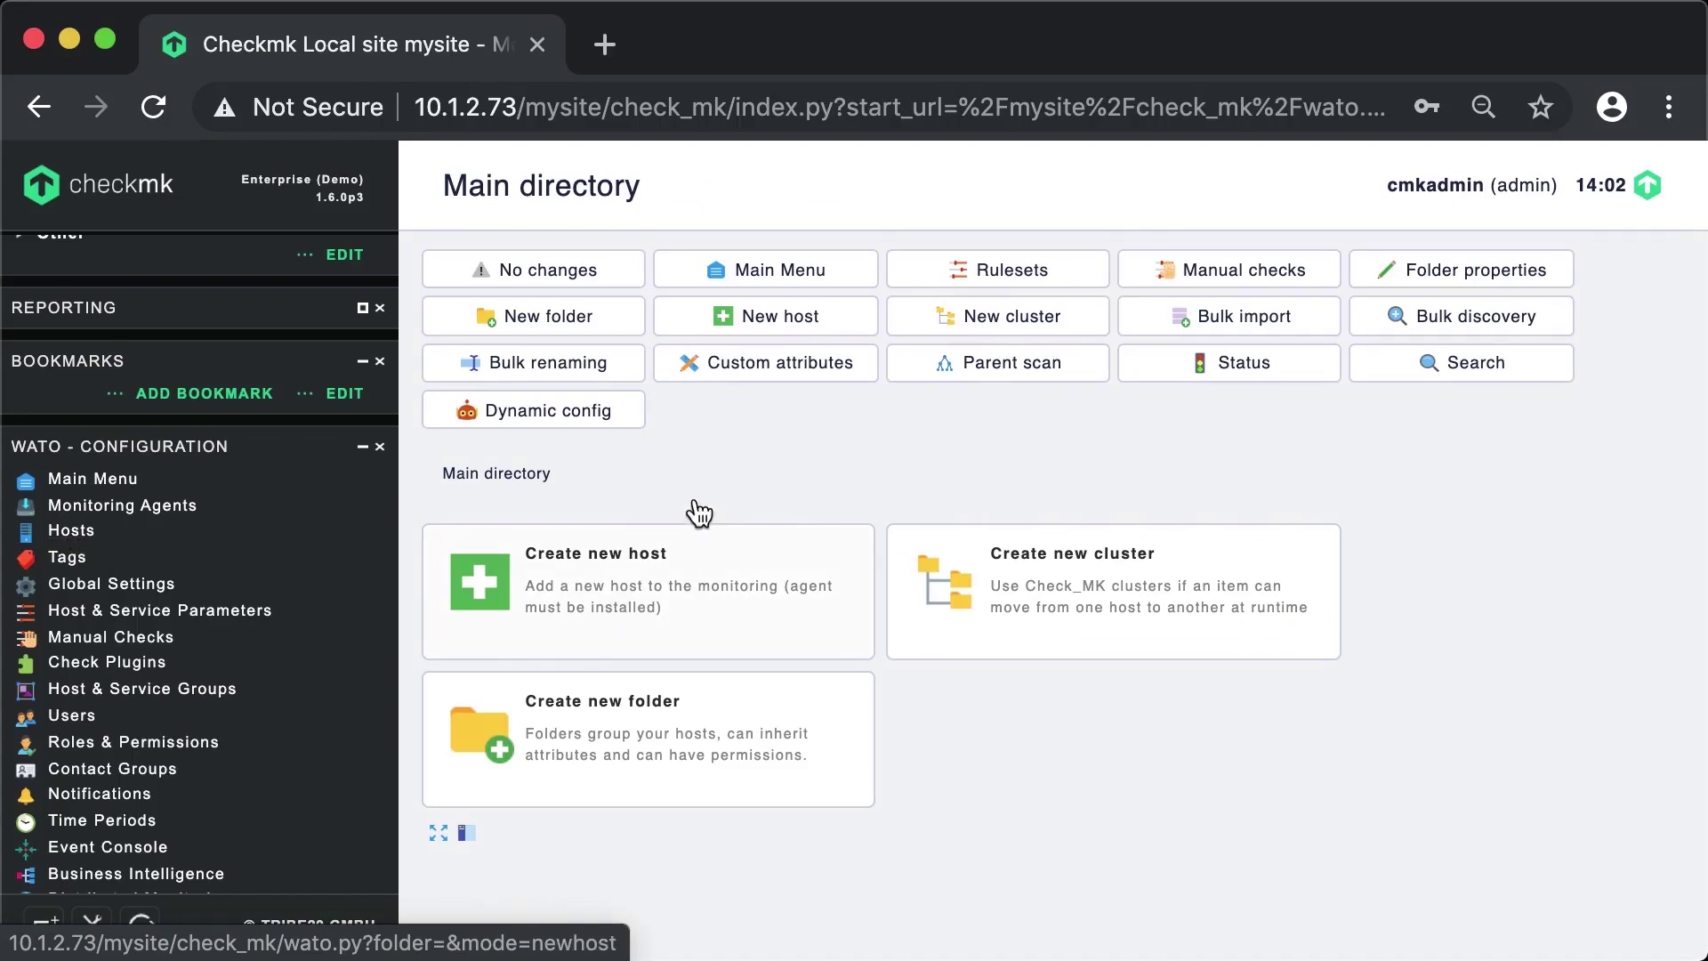
click(791, 334)
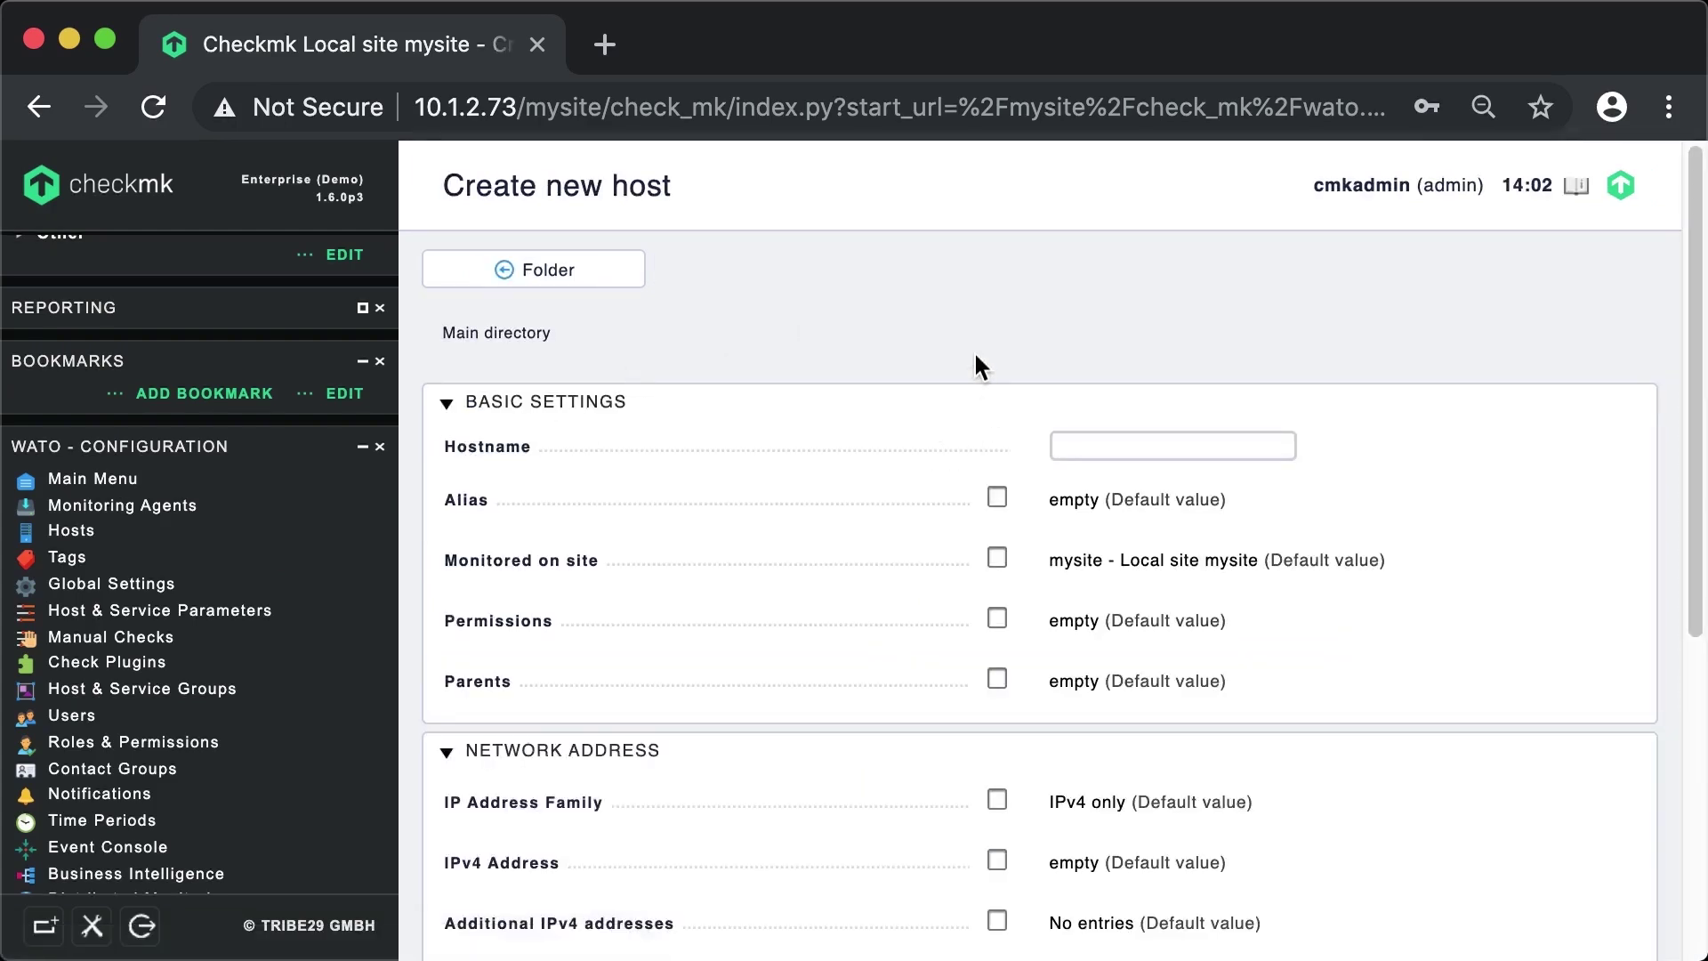
text(mycmkserver)
scroll(1385, 647, down, 2)
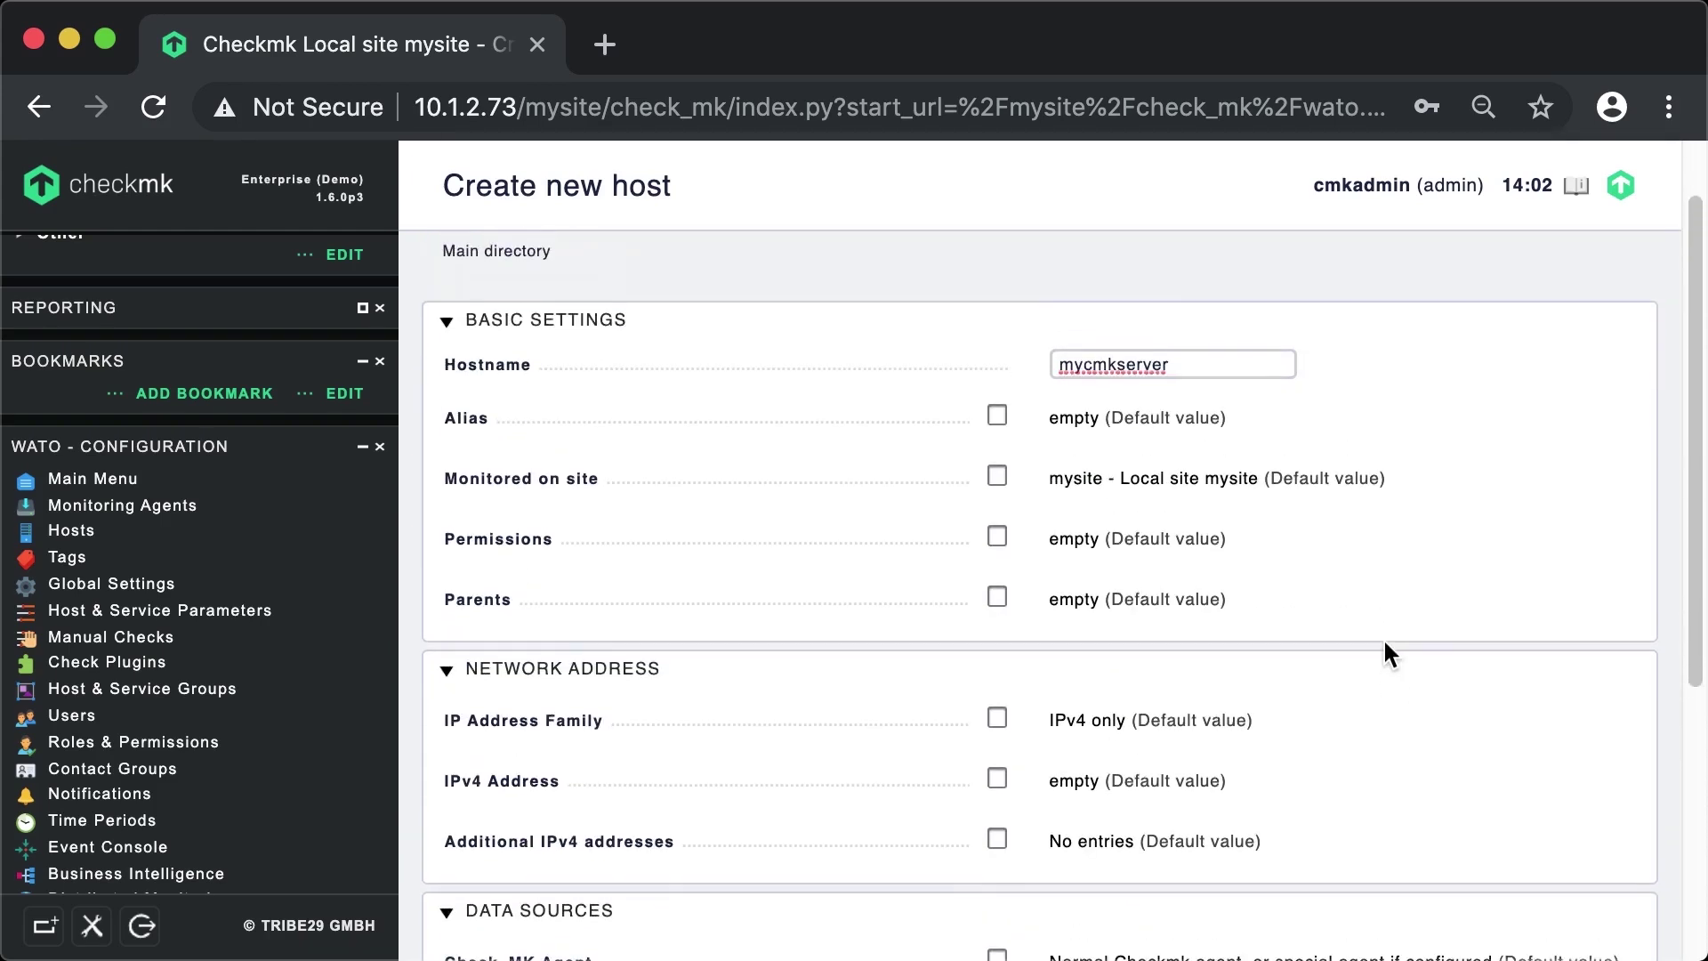
click(996, 780)
click(1117, 778)
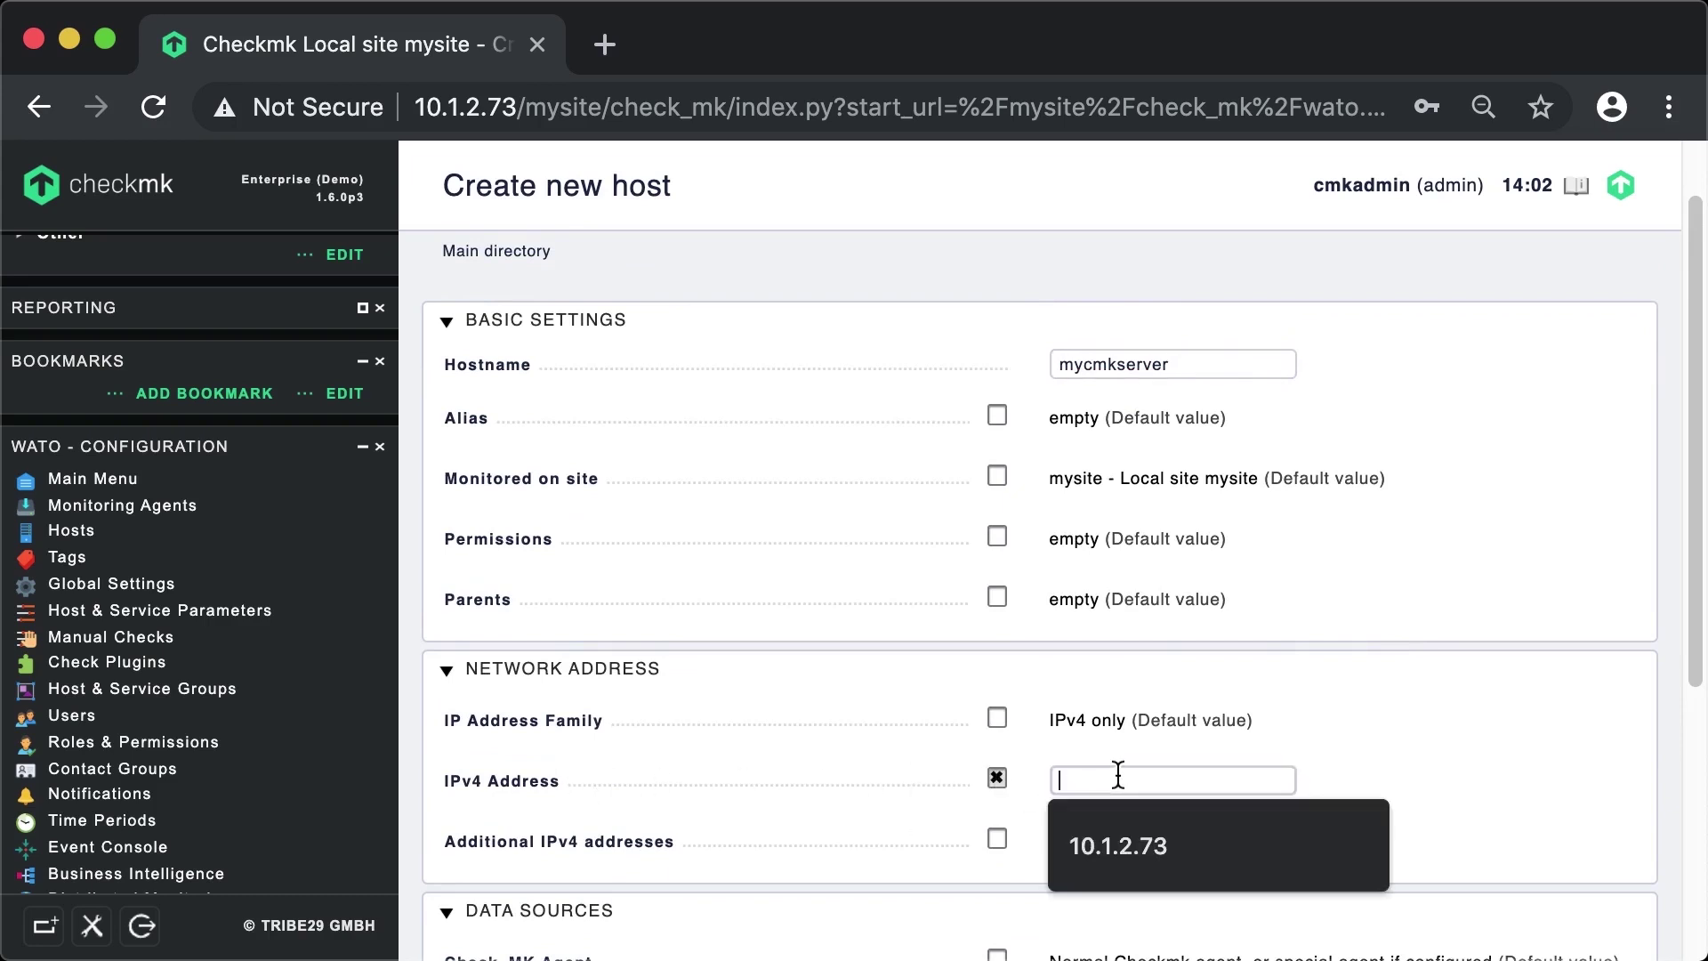
text(10.1.2.73)
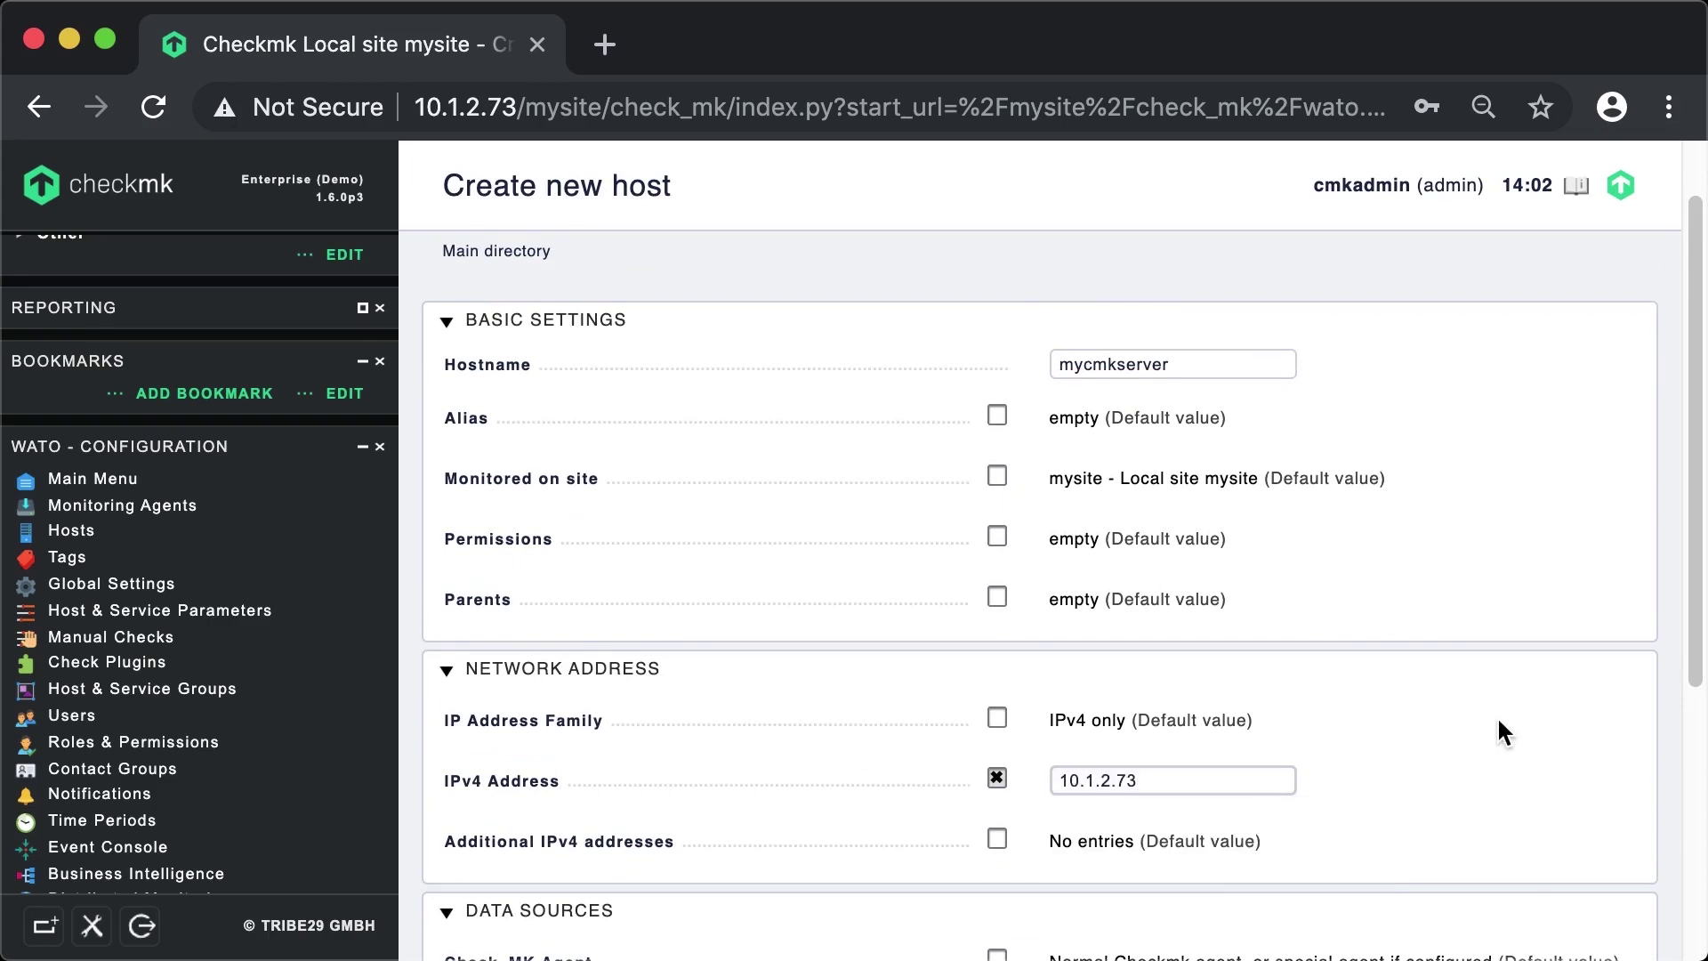
scroll(1499, 721, down, 5)
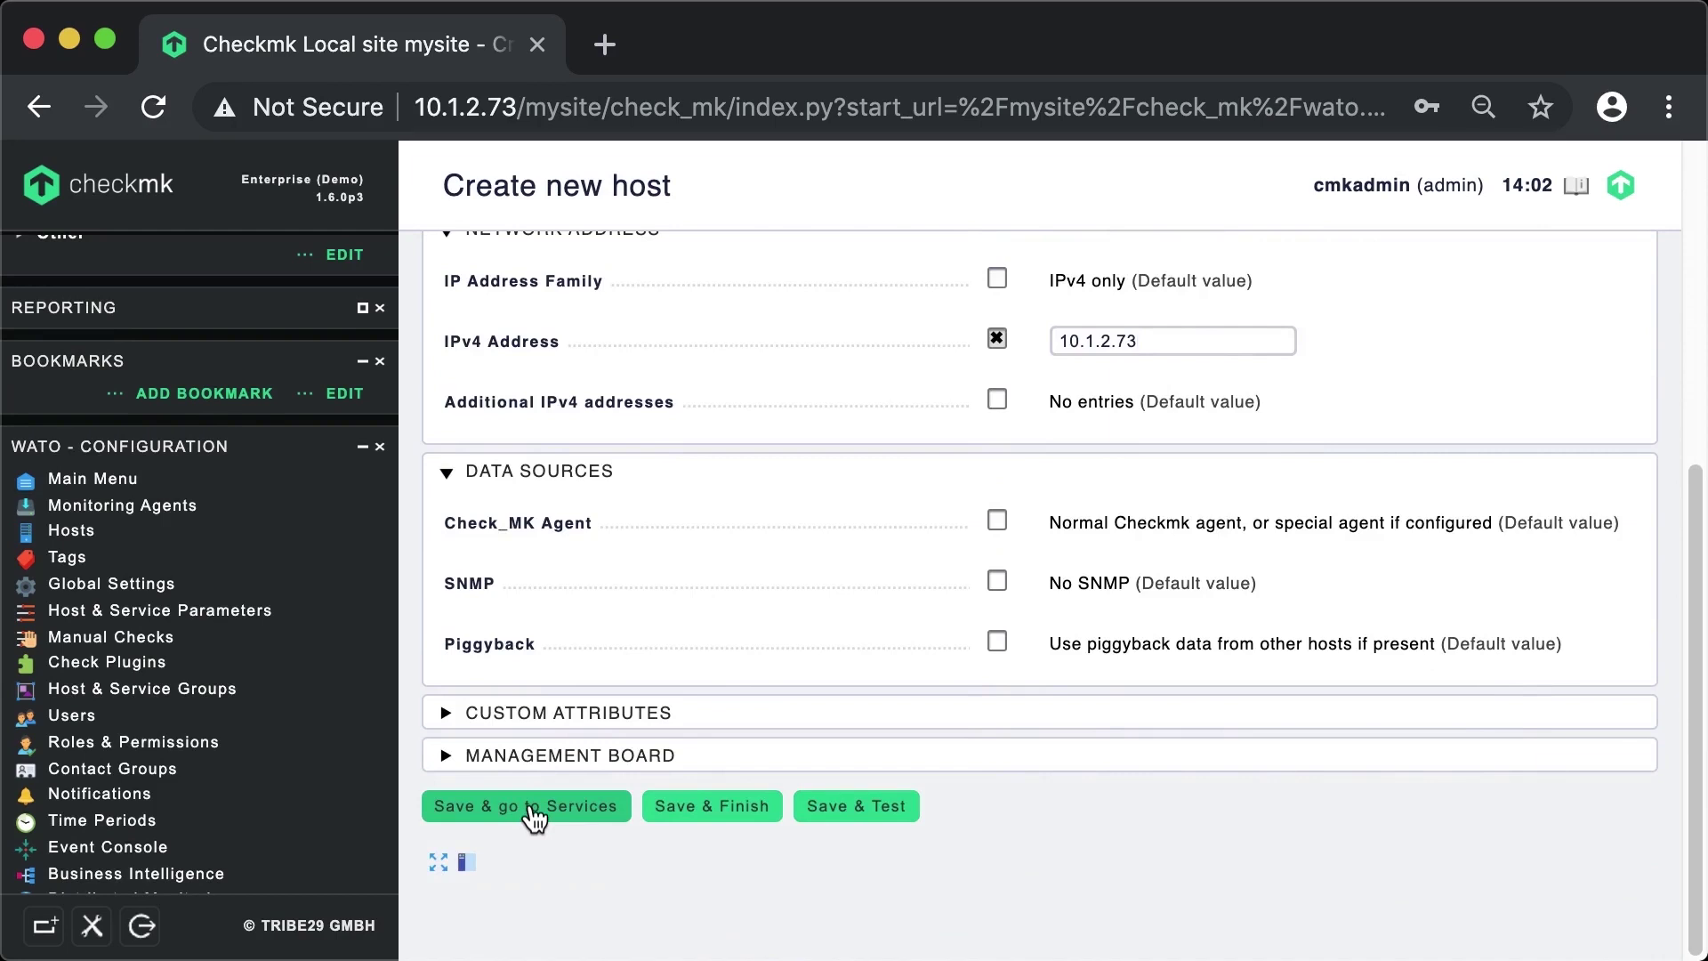
click(534, 810)
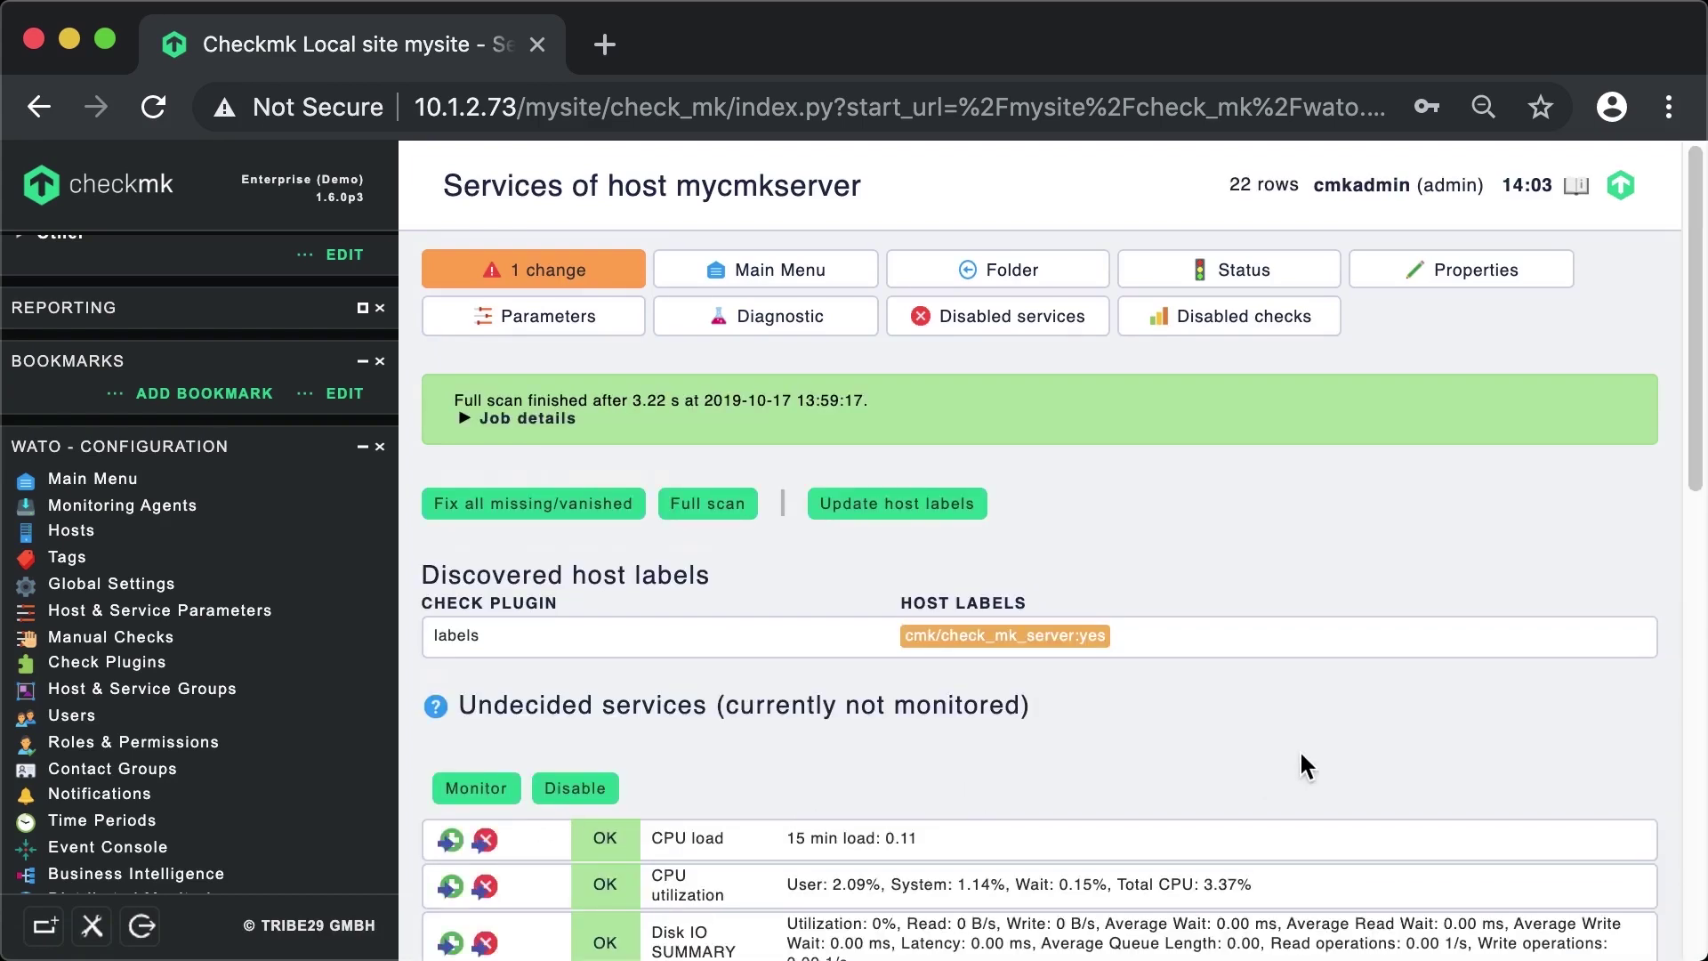
- Accept all of mycmkserver's undecided services, such as CPU load, into monitoring
scroll(1300, 753, down, 5)
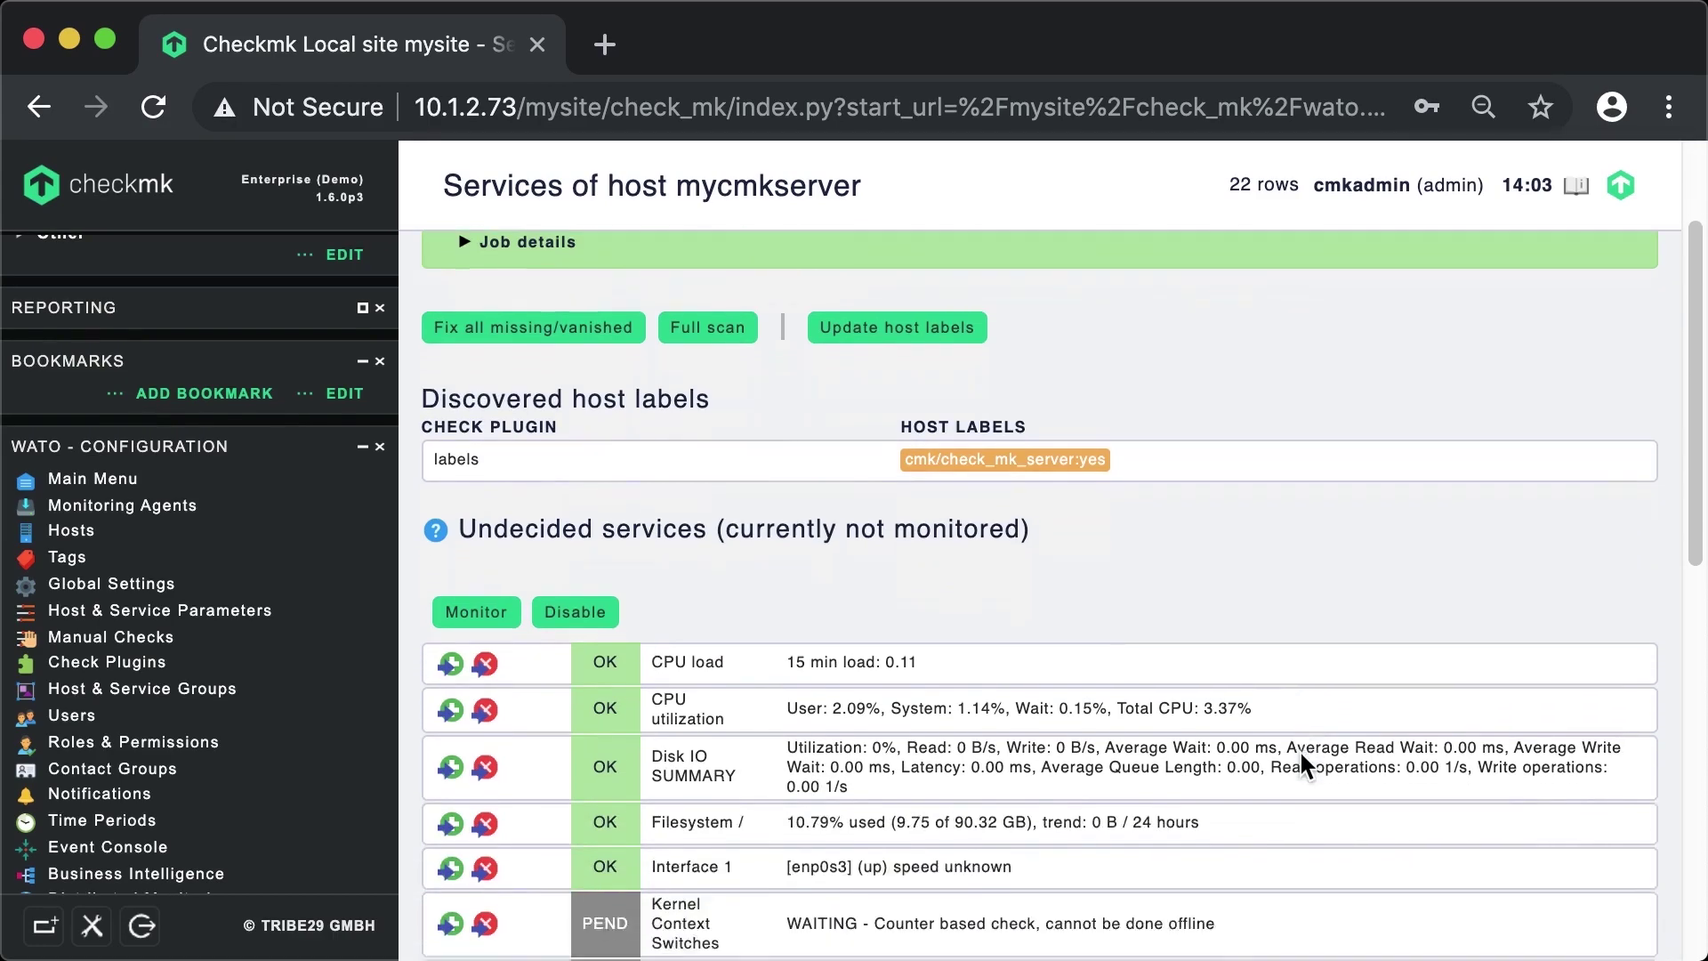
scroll(1301, 756, down, 3)
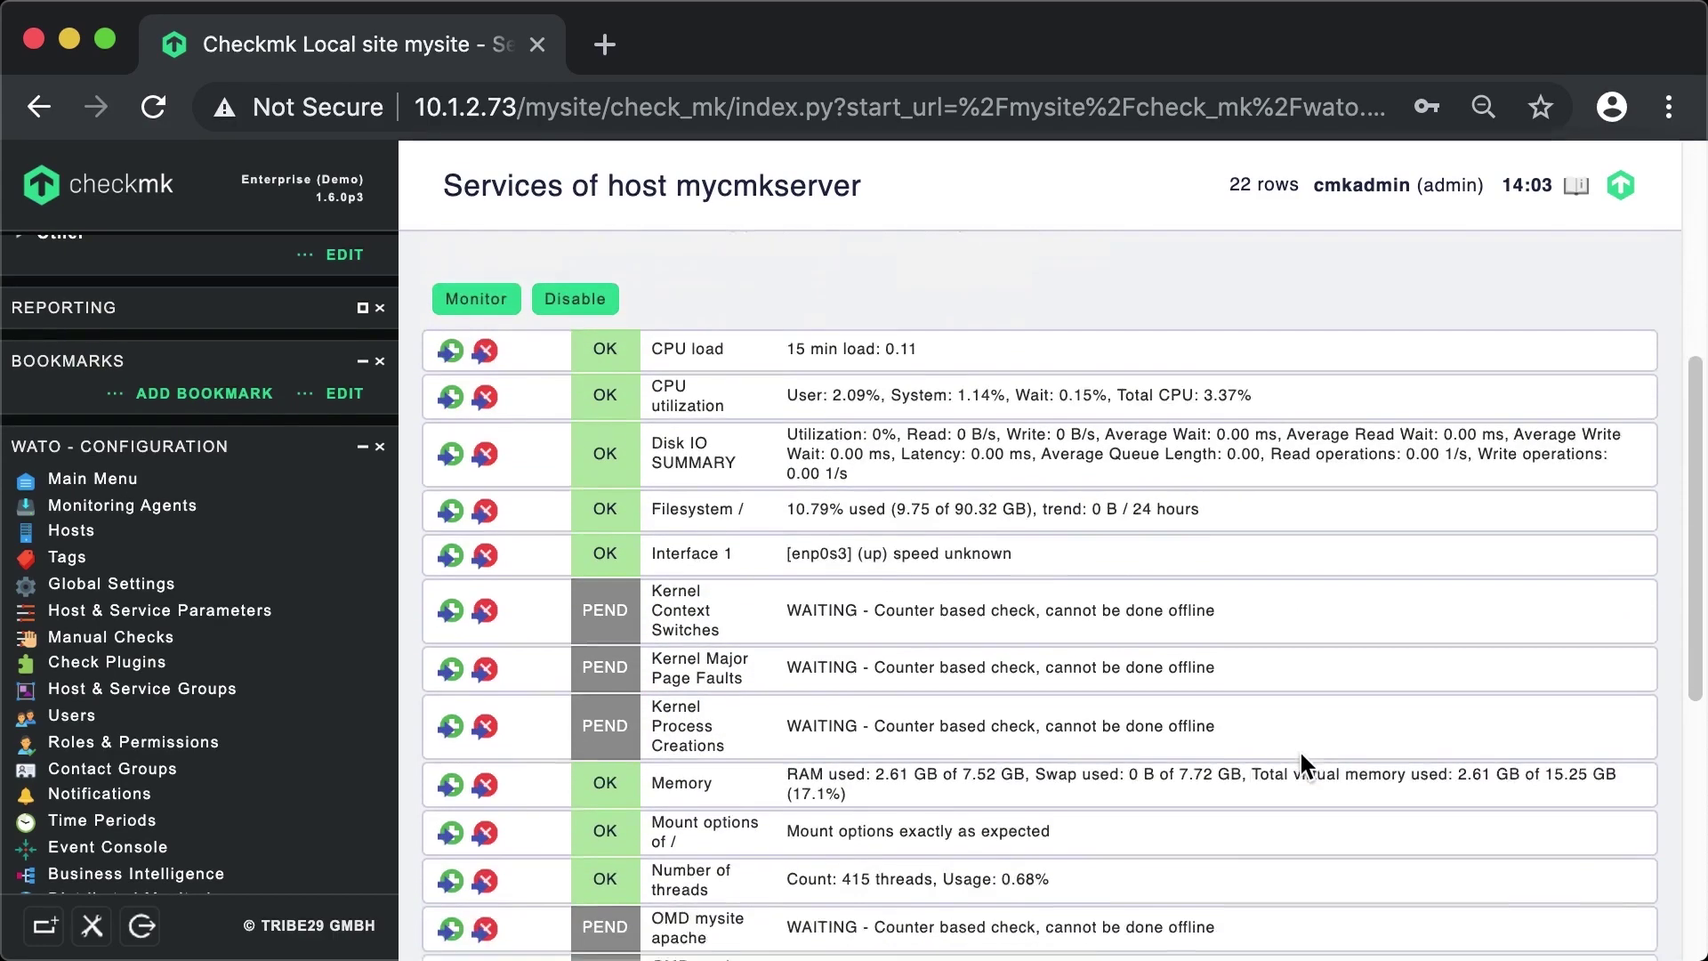
scroll(1301, 756, up, 1)
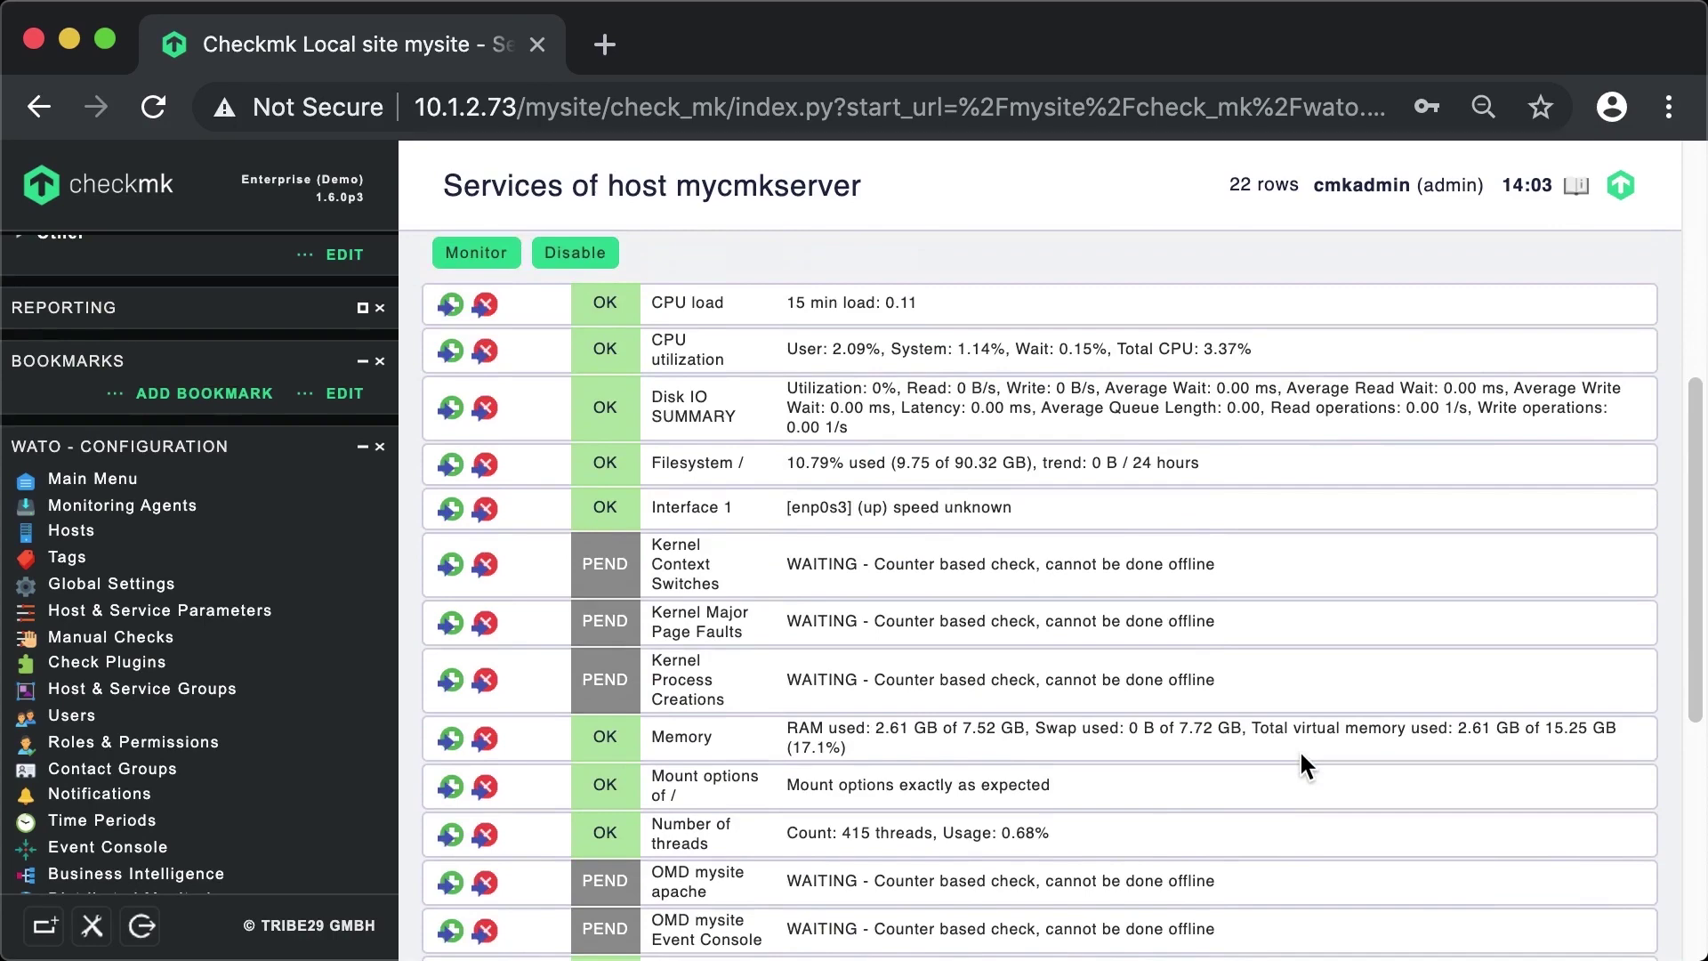
scroll(1299, 749, down, 6)
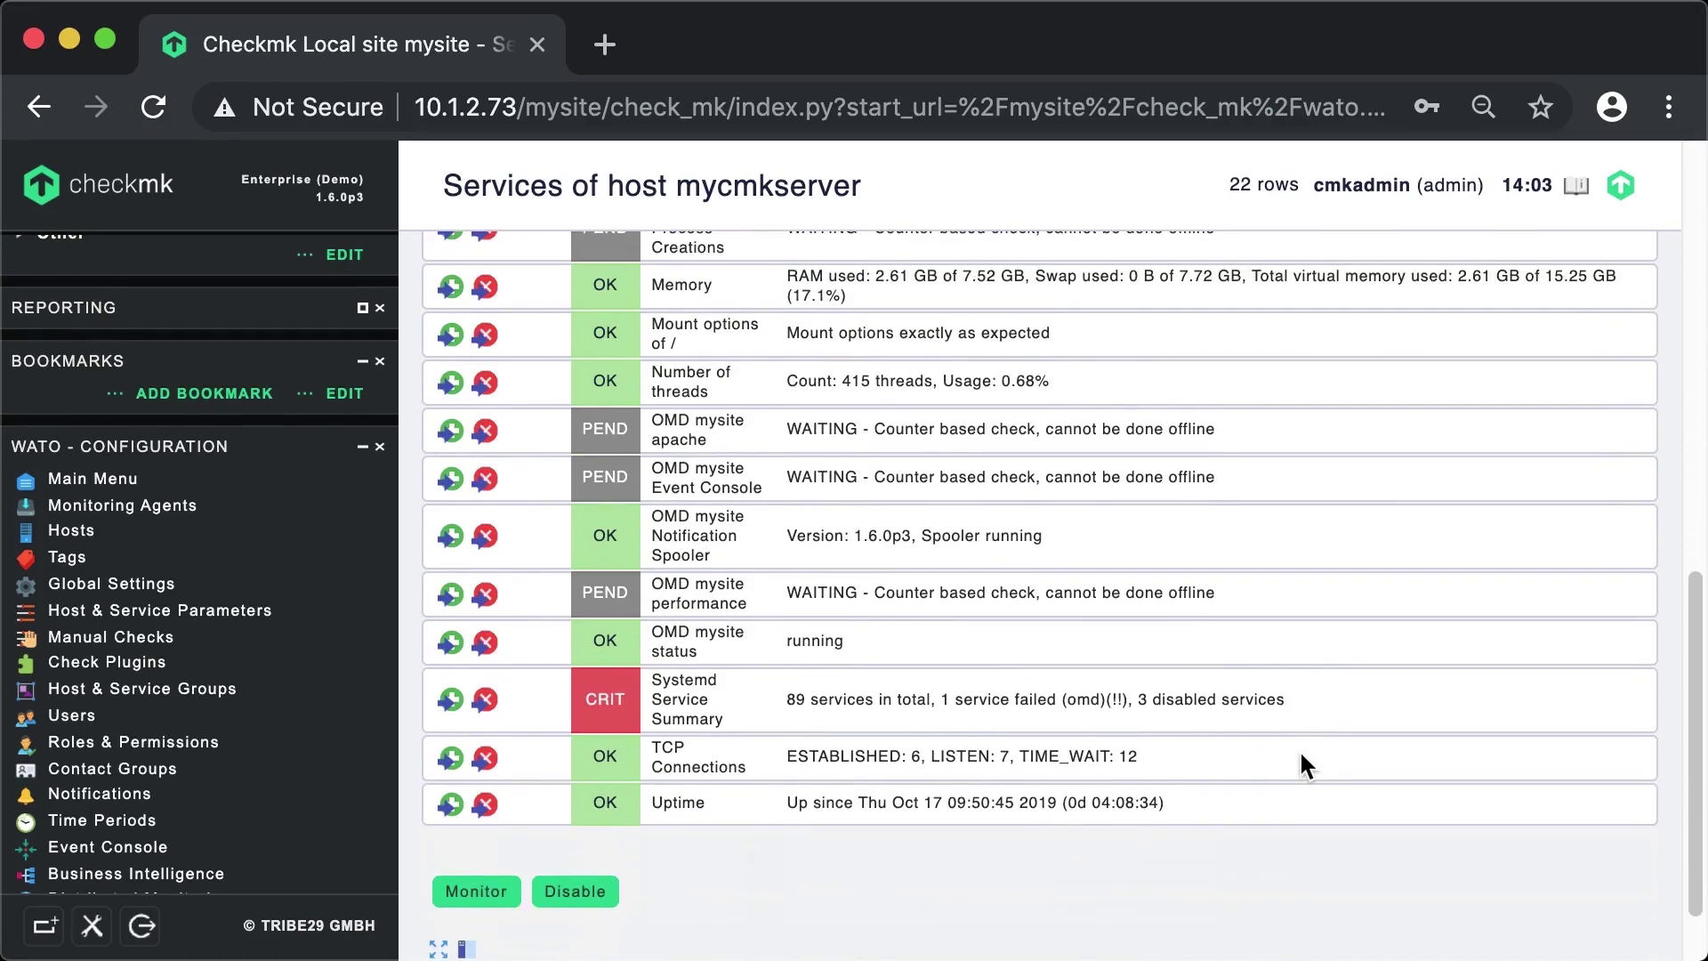
scroll(1299, 749, up, 8)
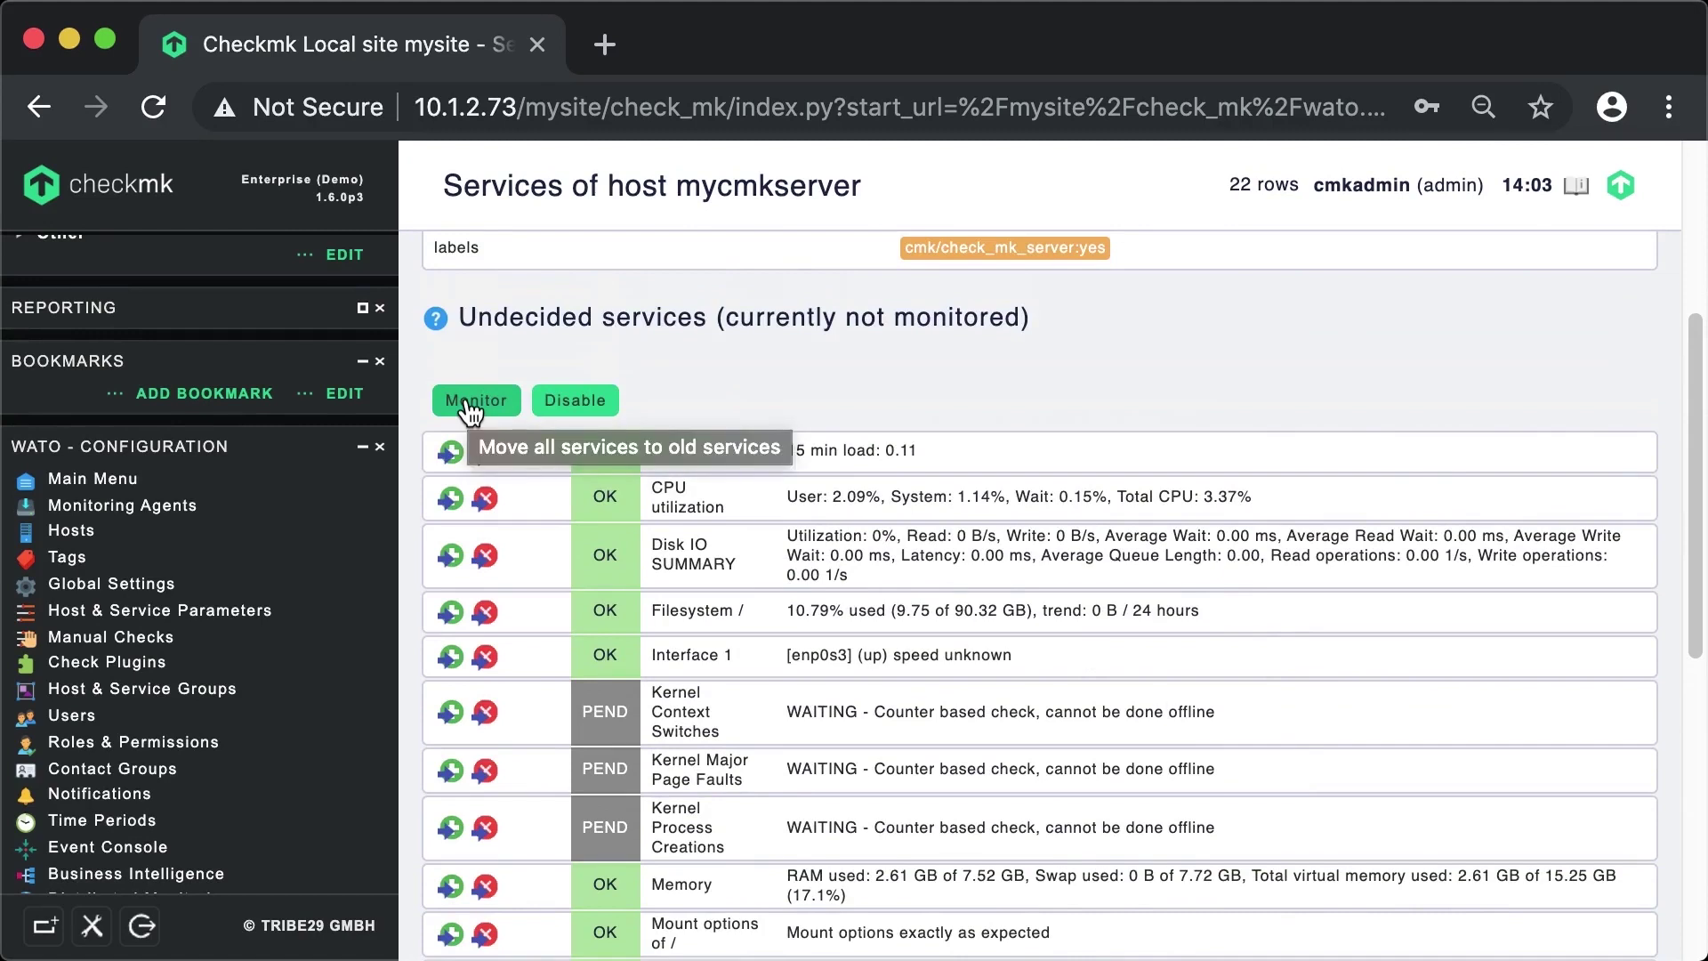
click(469, 409)
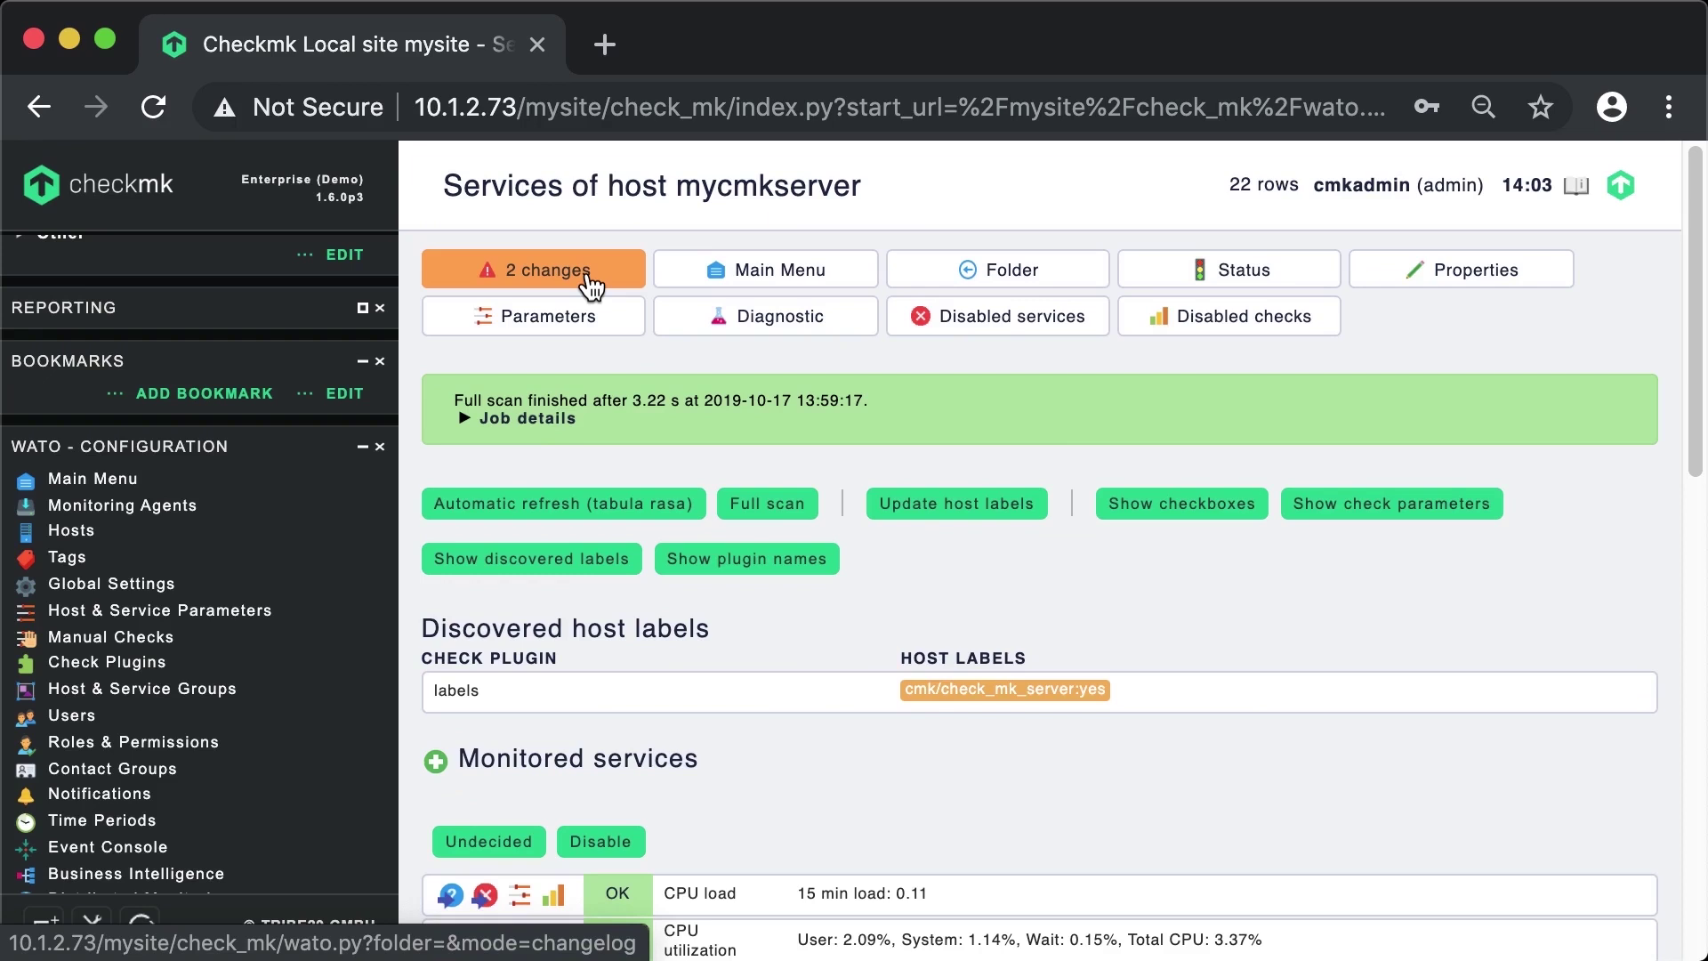
- Activate the 2 pending changes on site mysite
click(590, 286)
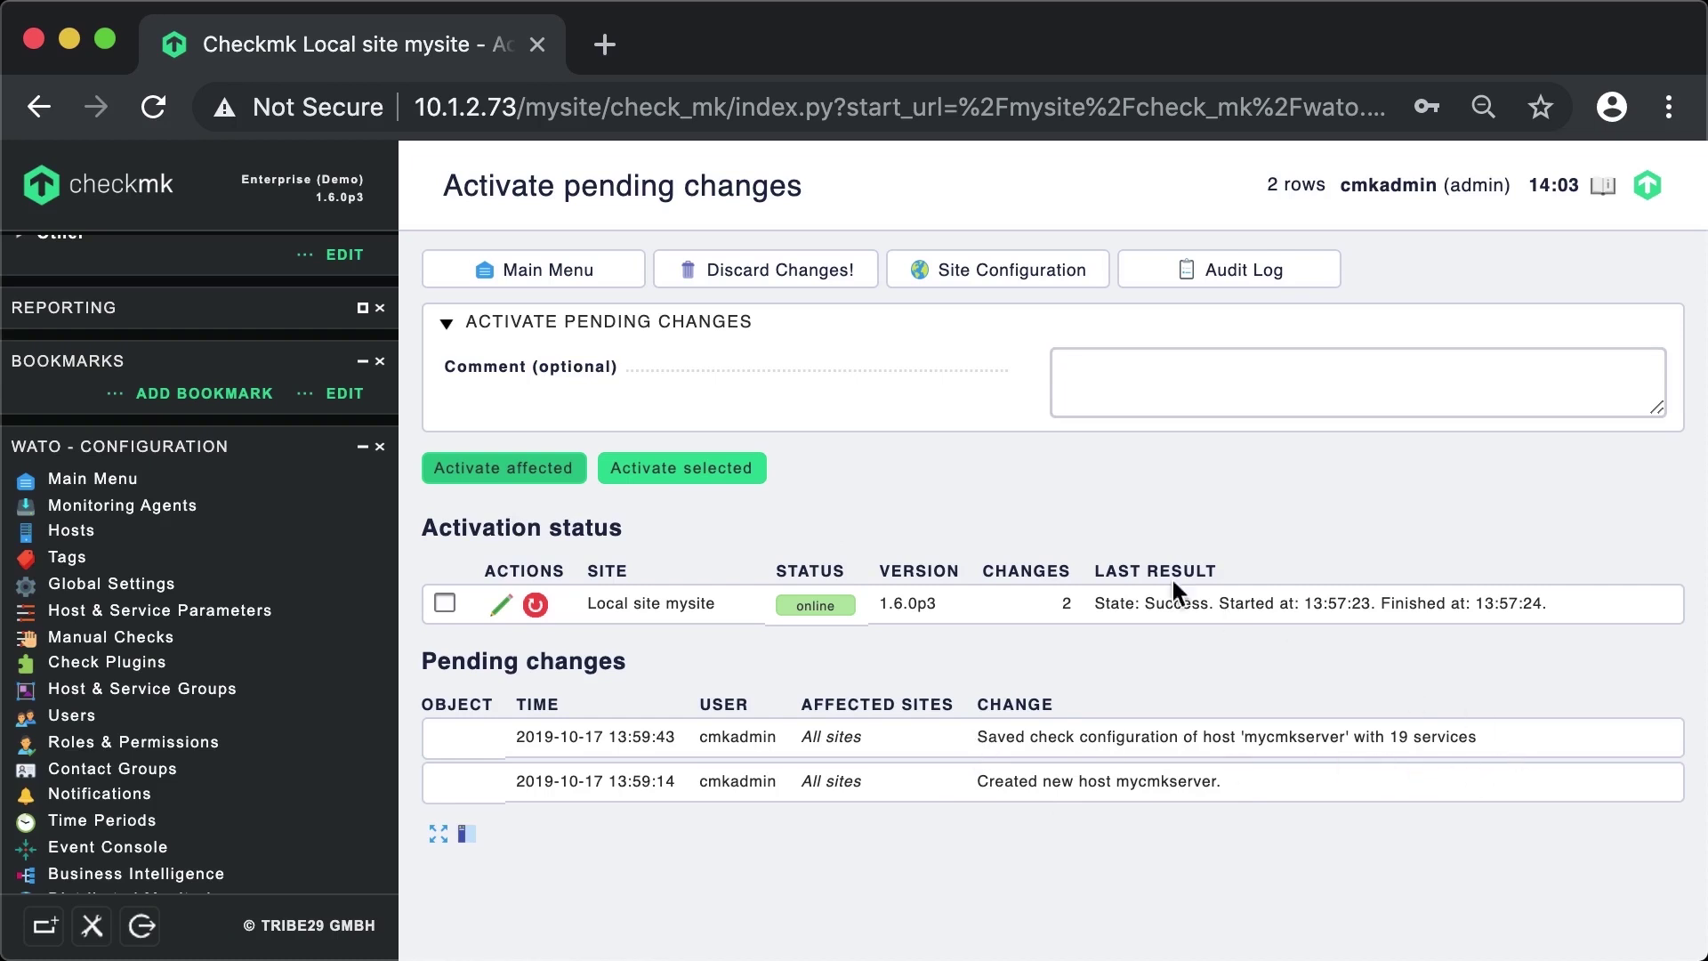
click(519, 472)
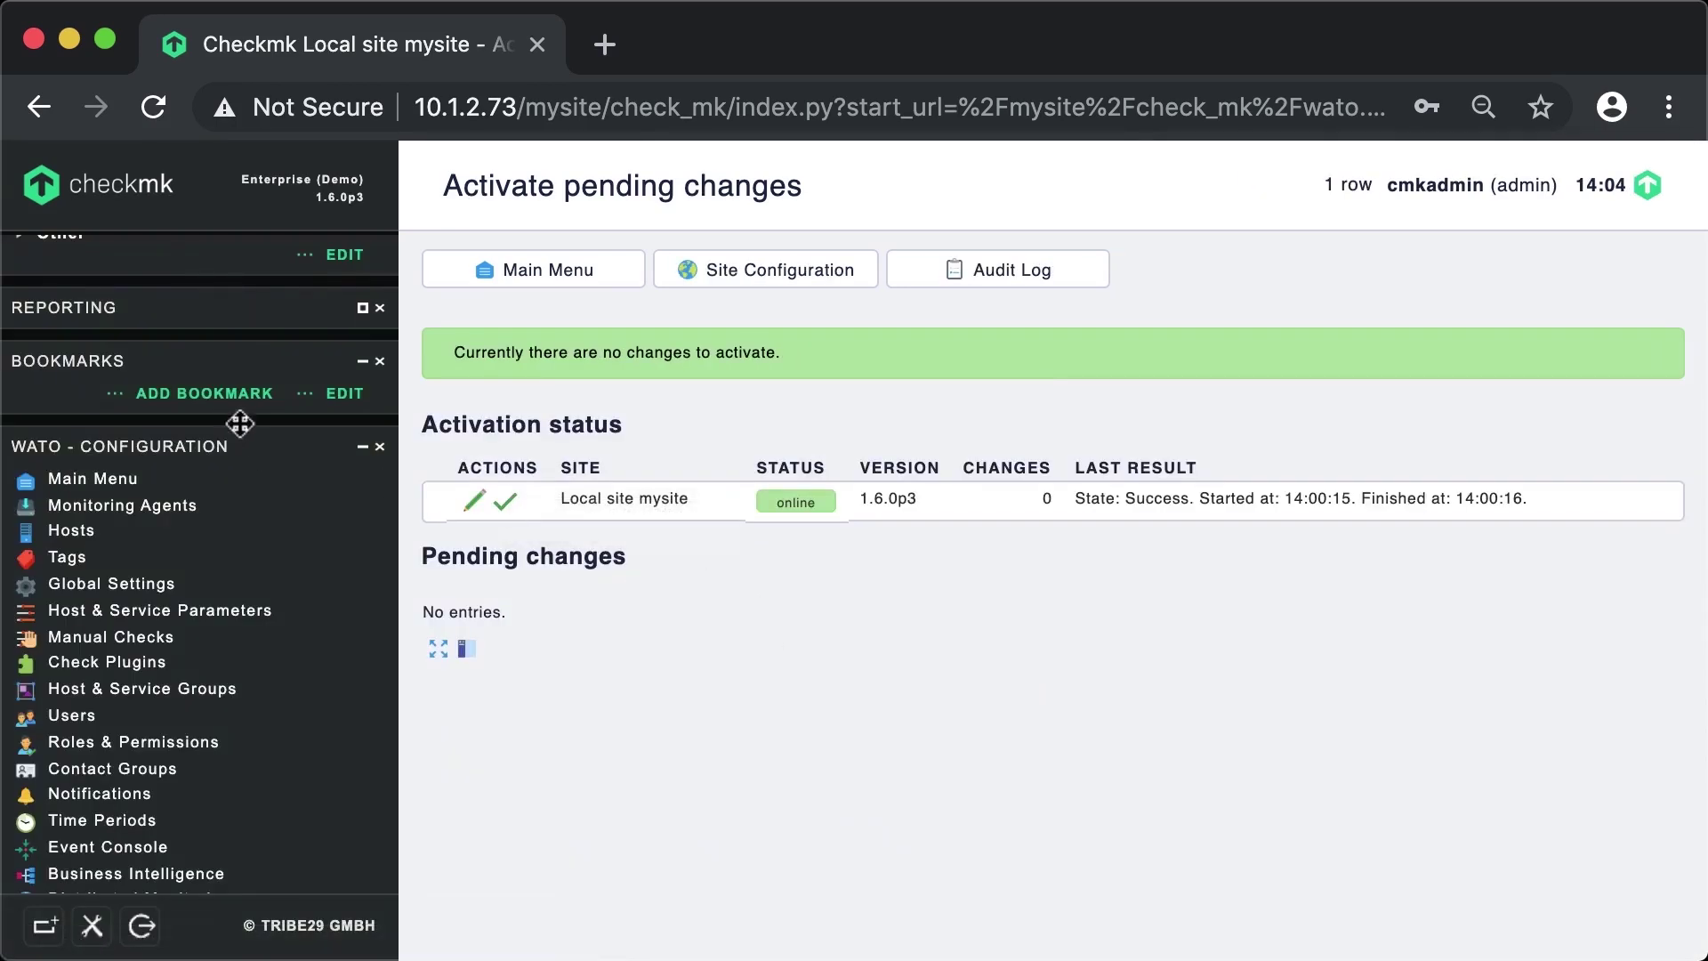
scroll(258, 402, up, 5)
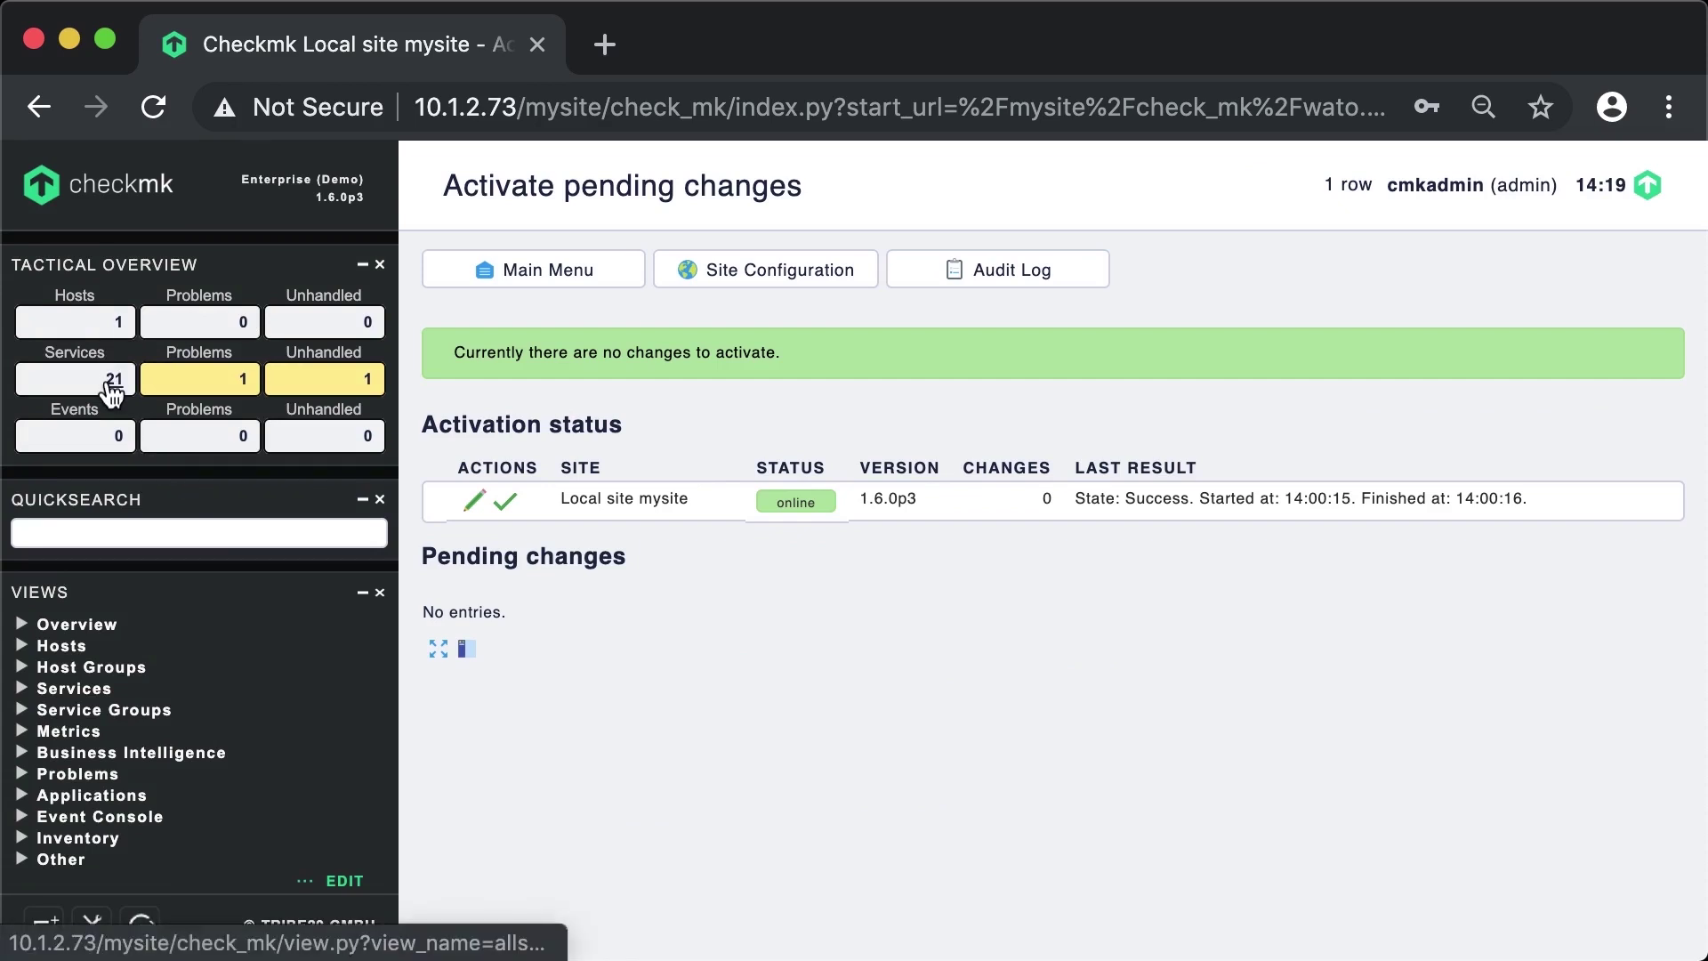
- List all 21 services on mycmkserver and open the CPU load service details
click(111, 383)
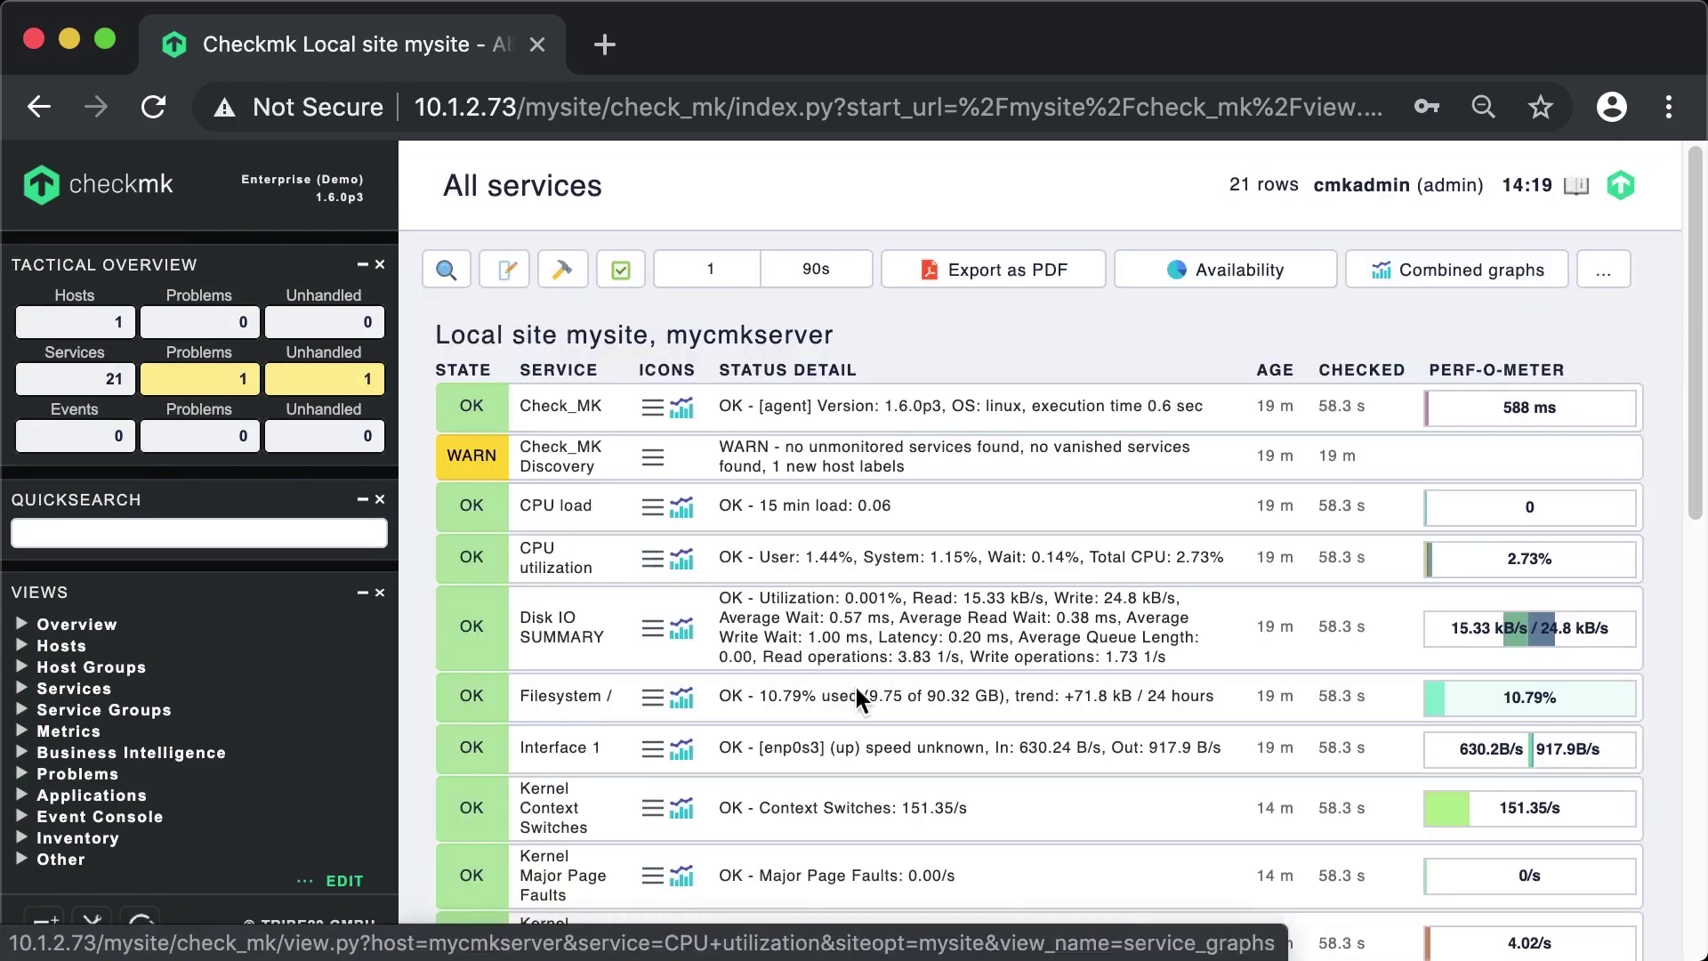
scroll(856, 687, down, 10)
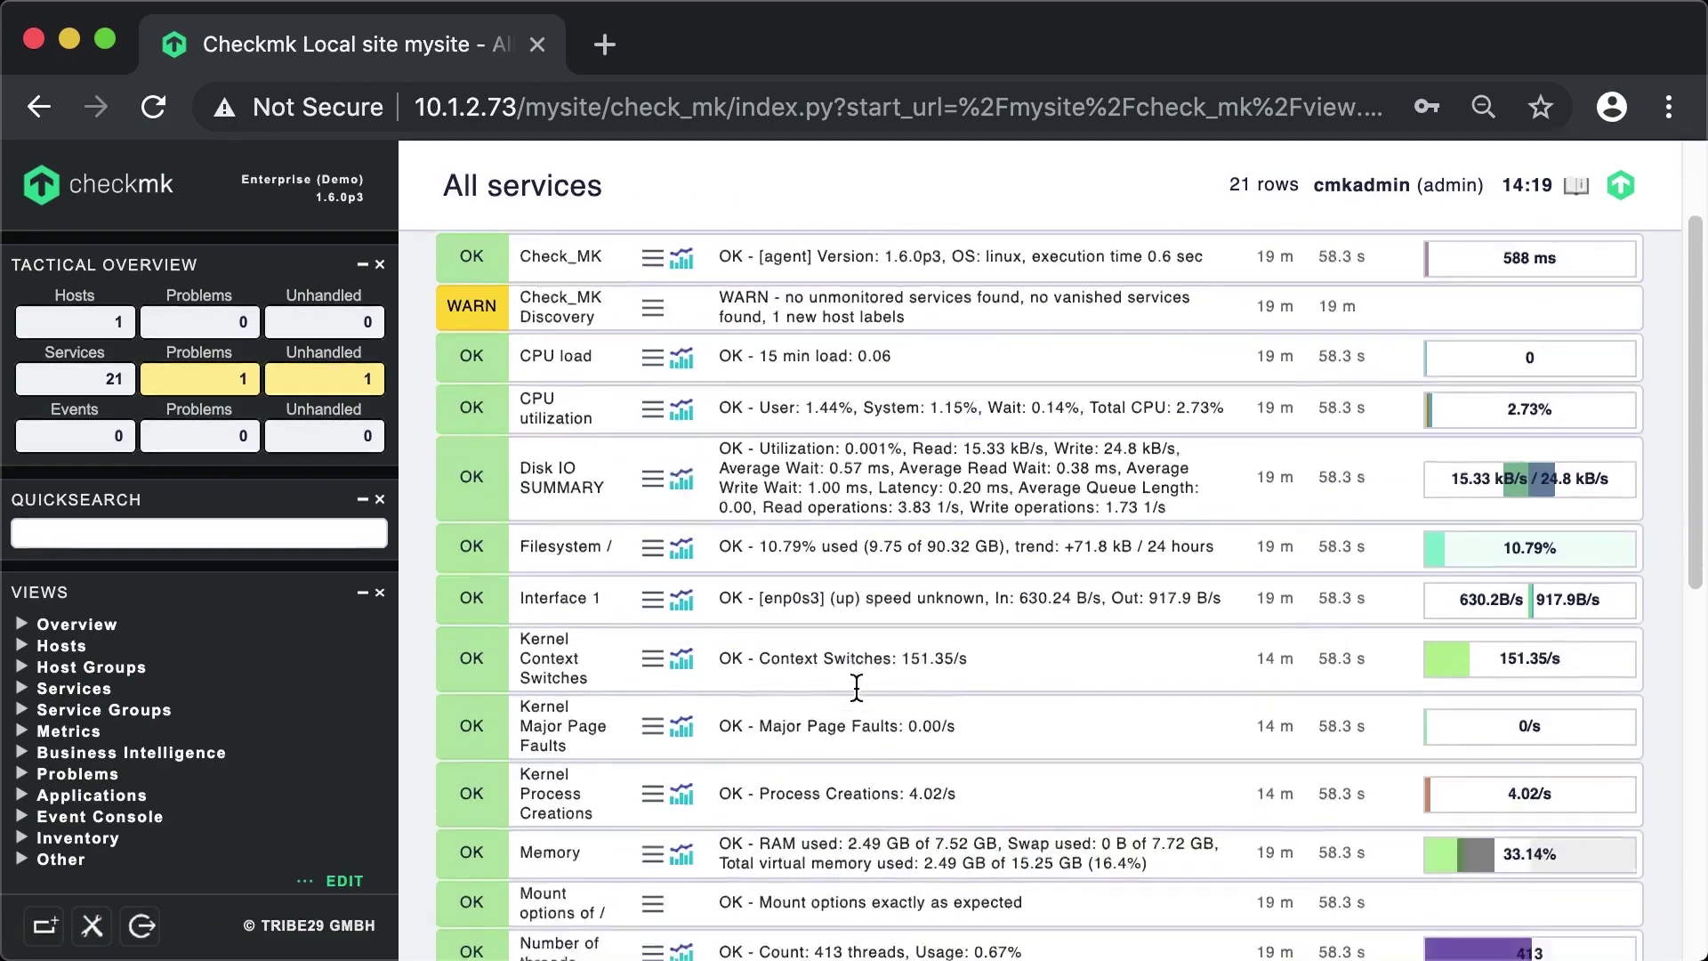
scroll(856, 688, up, 10)
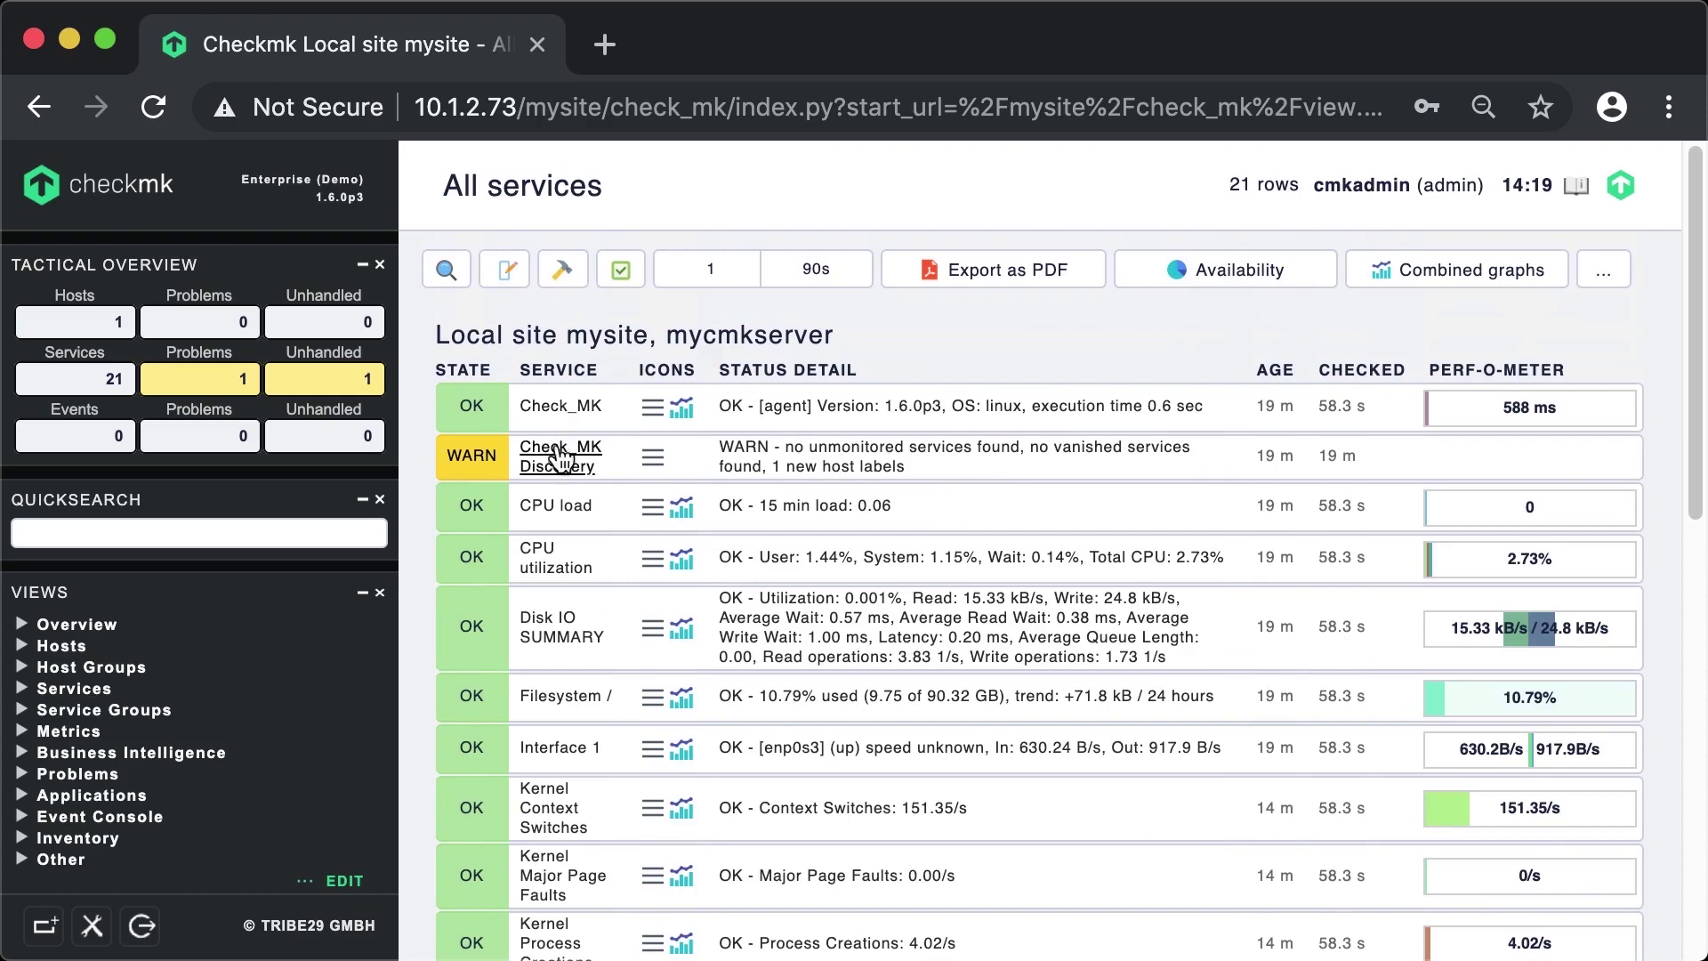
click(573, 521)
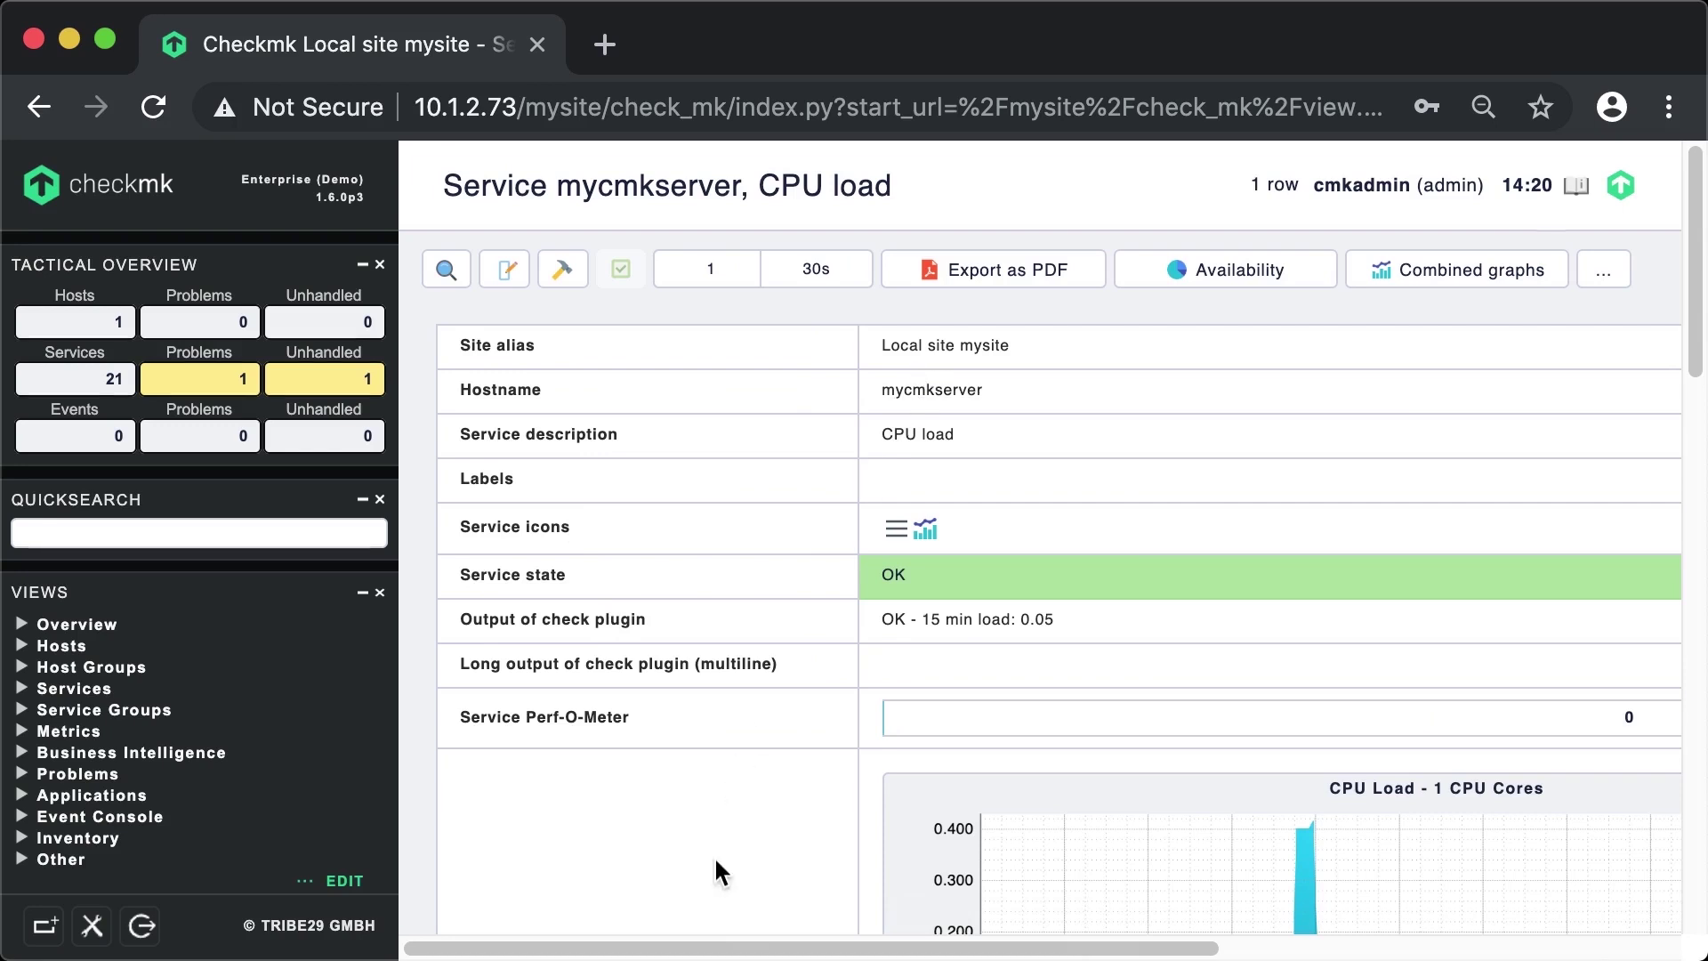
- Bring mycmkserver's whole CPU Load graph into view, showing its 0.417 peak since 11:20
scroll(718, 865, down, 5)
scroll(718, 867, down, 1)
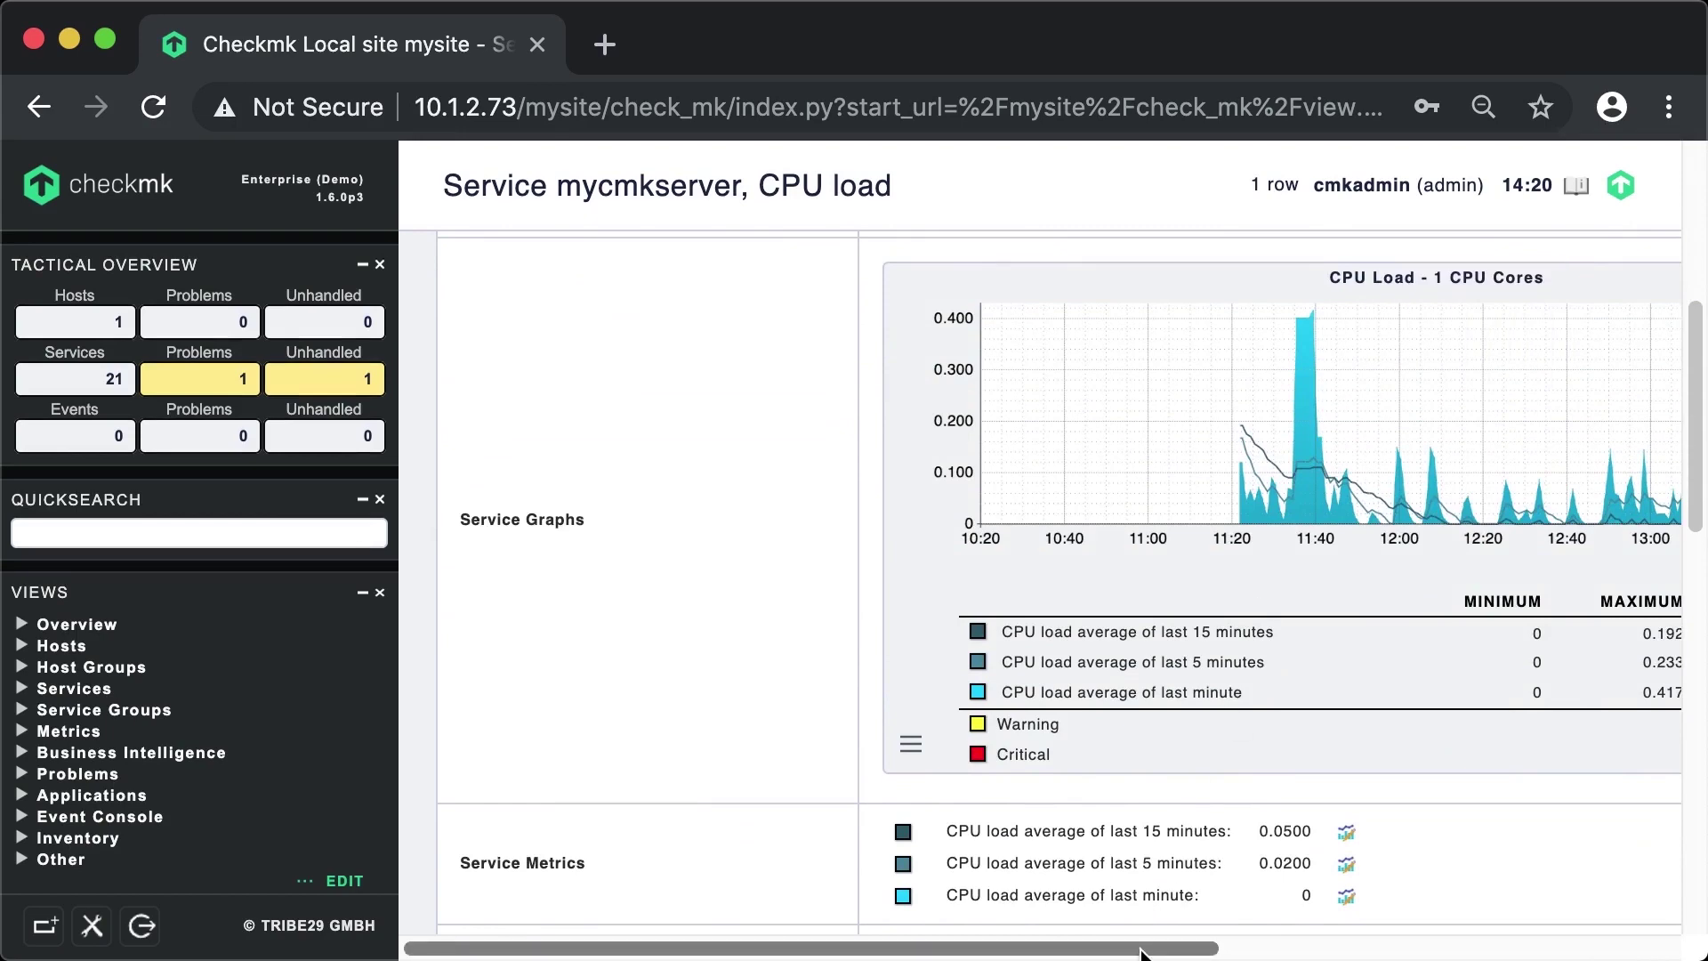
drag(1141, 954, 1400, 949)
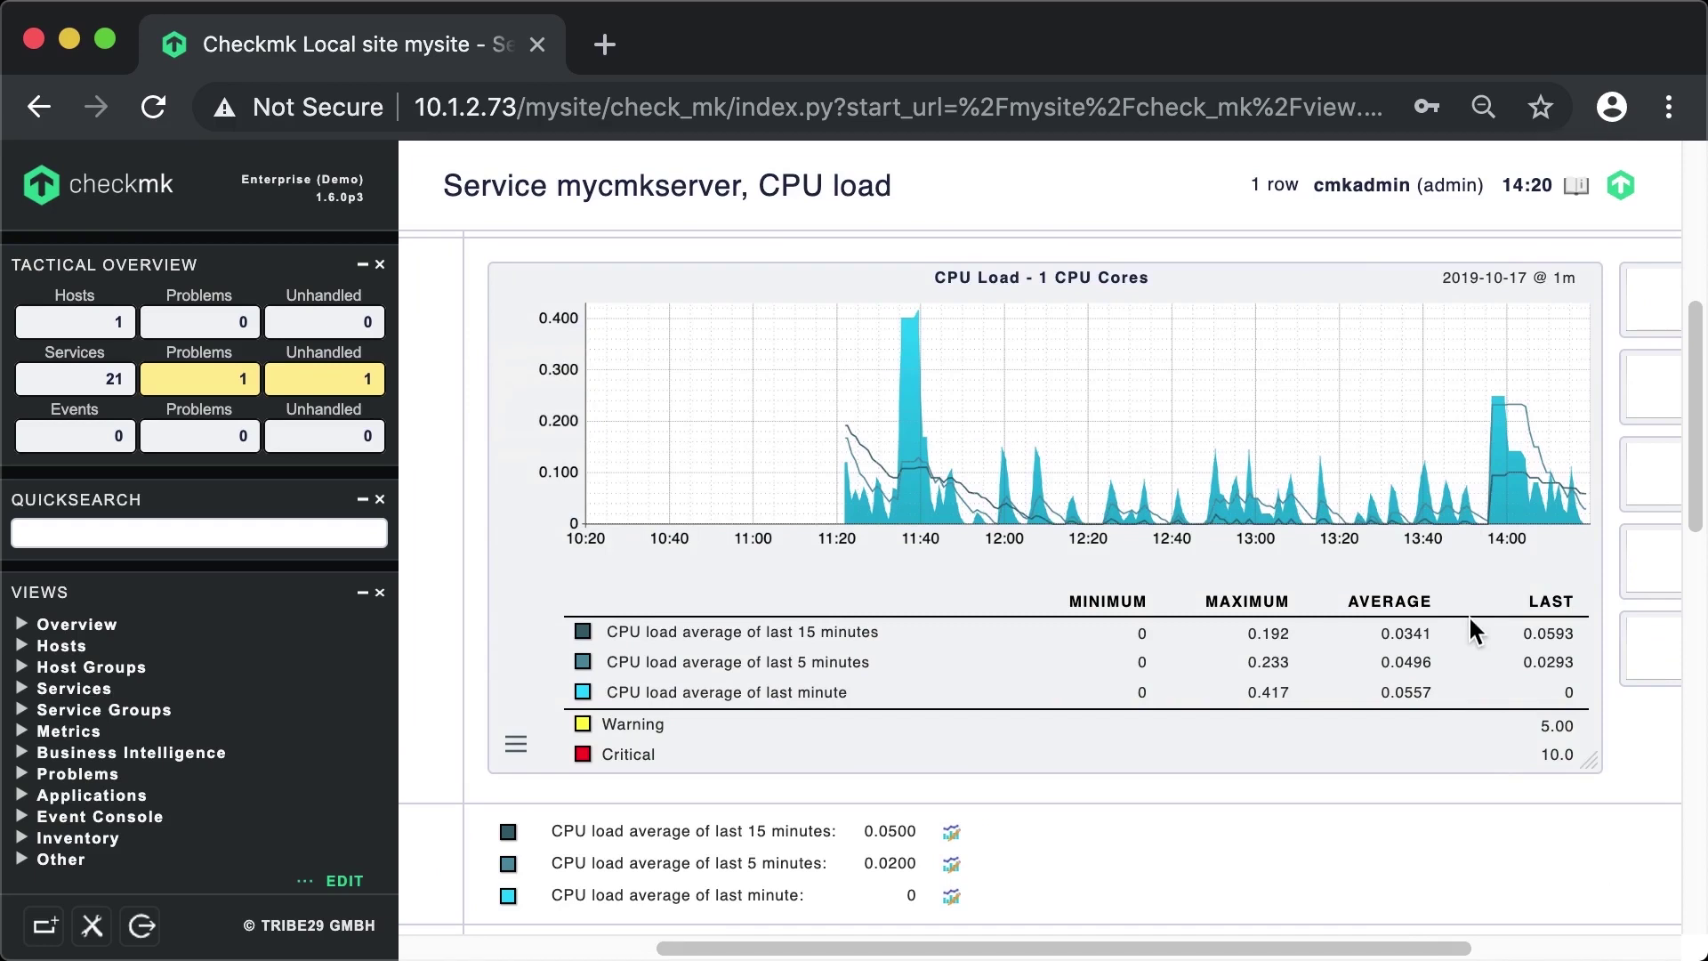
drag(1239, 947, 1167, 947)
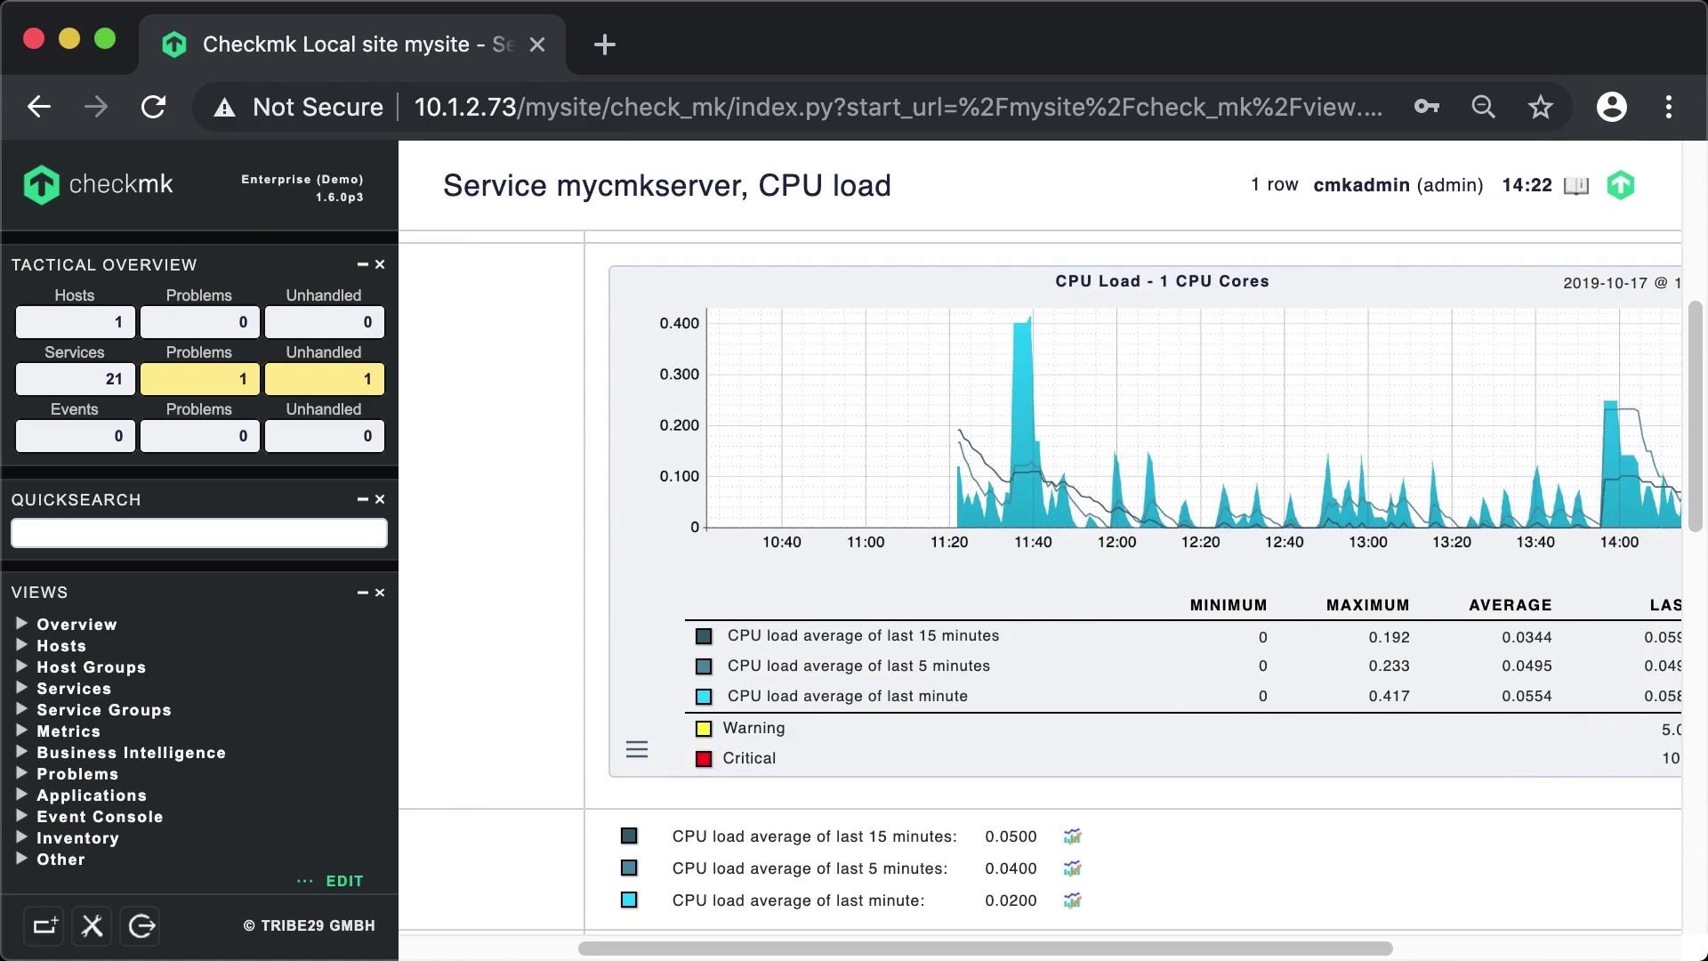
- Open the checkmk.com homepage in a new tab and switch it to German
click(1620, 197)
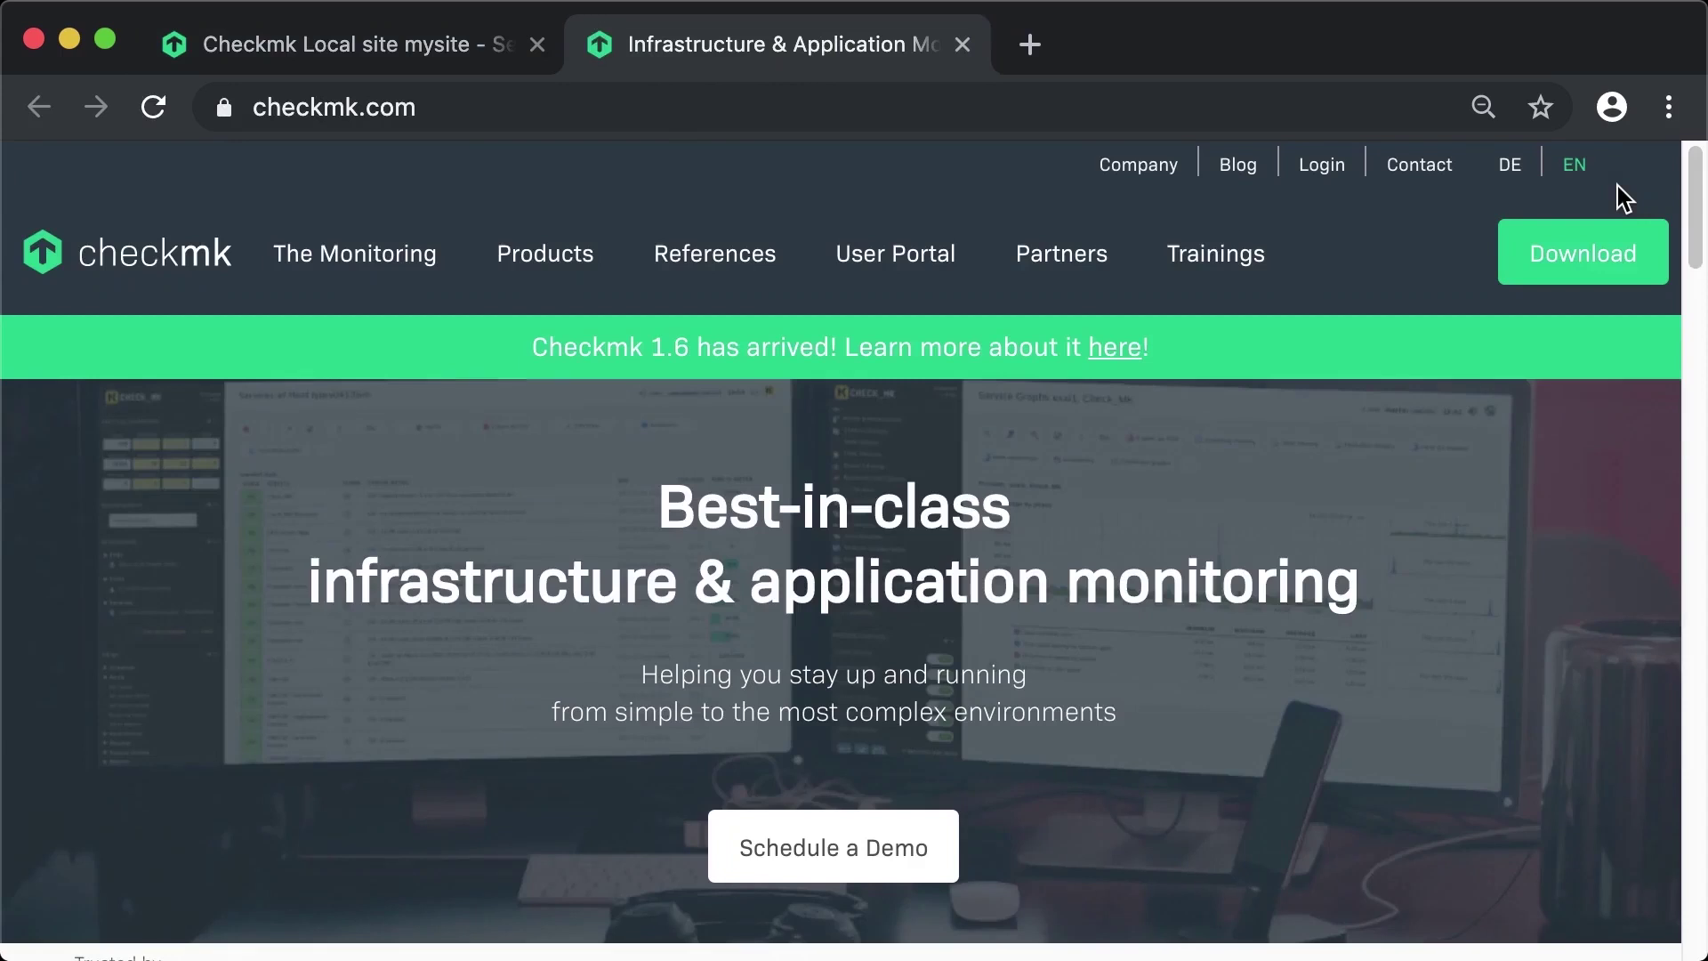
mouse_move(1072, 252)
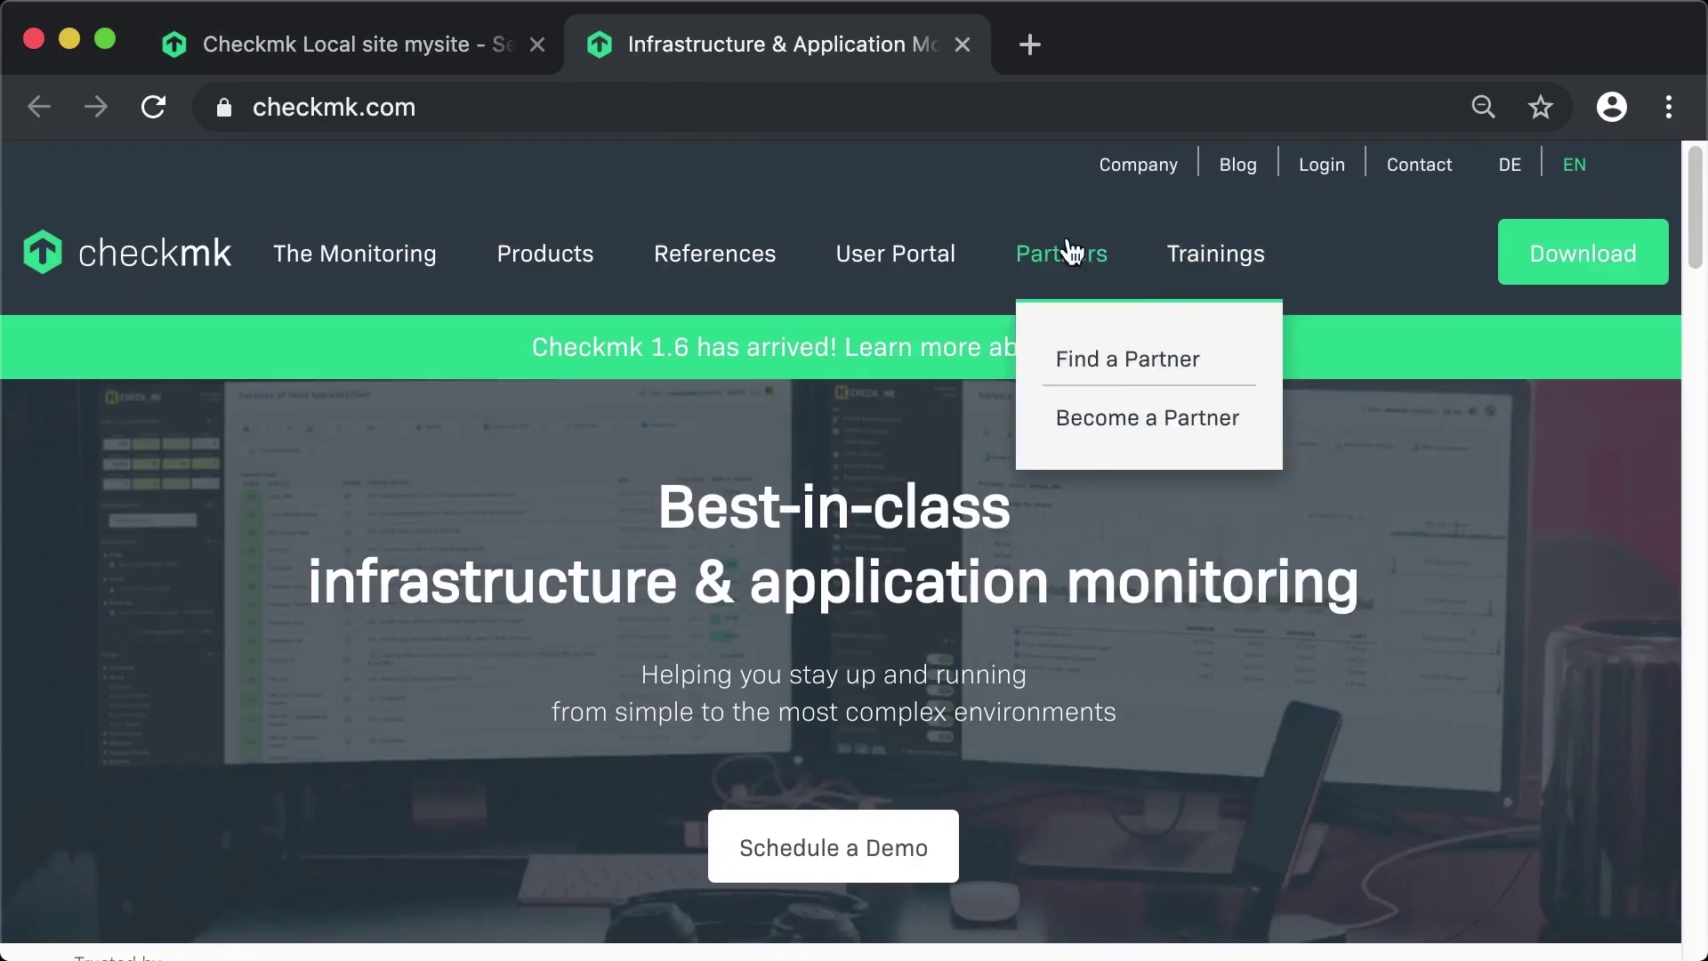
click(1510, 183)
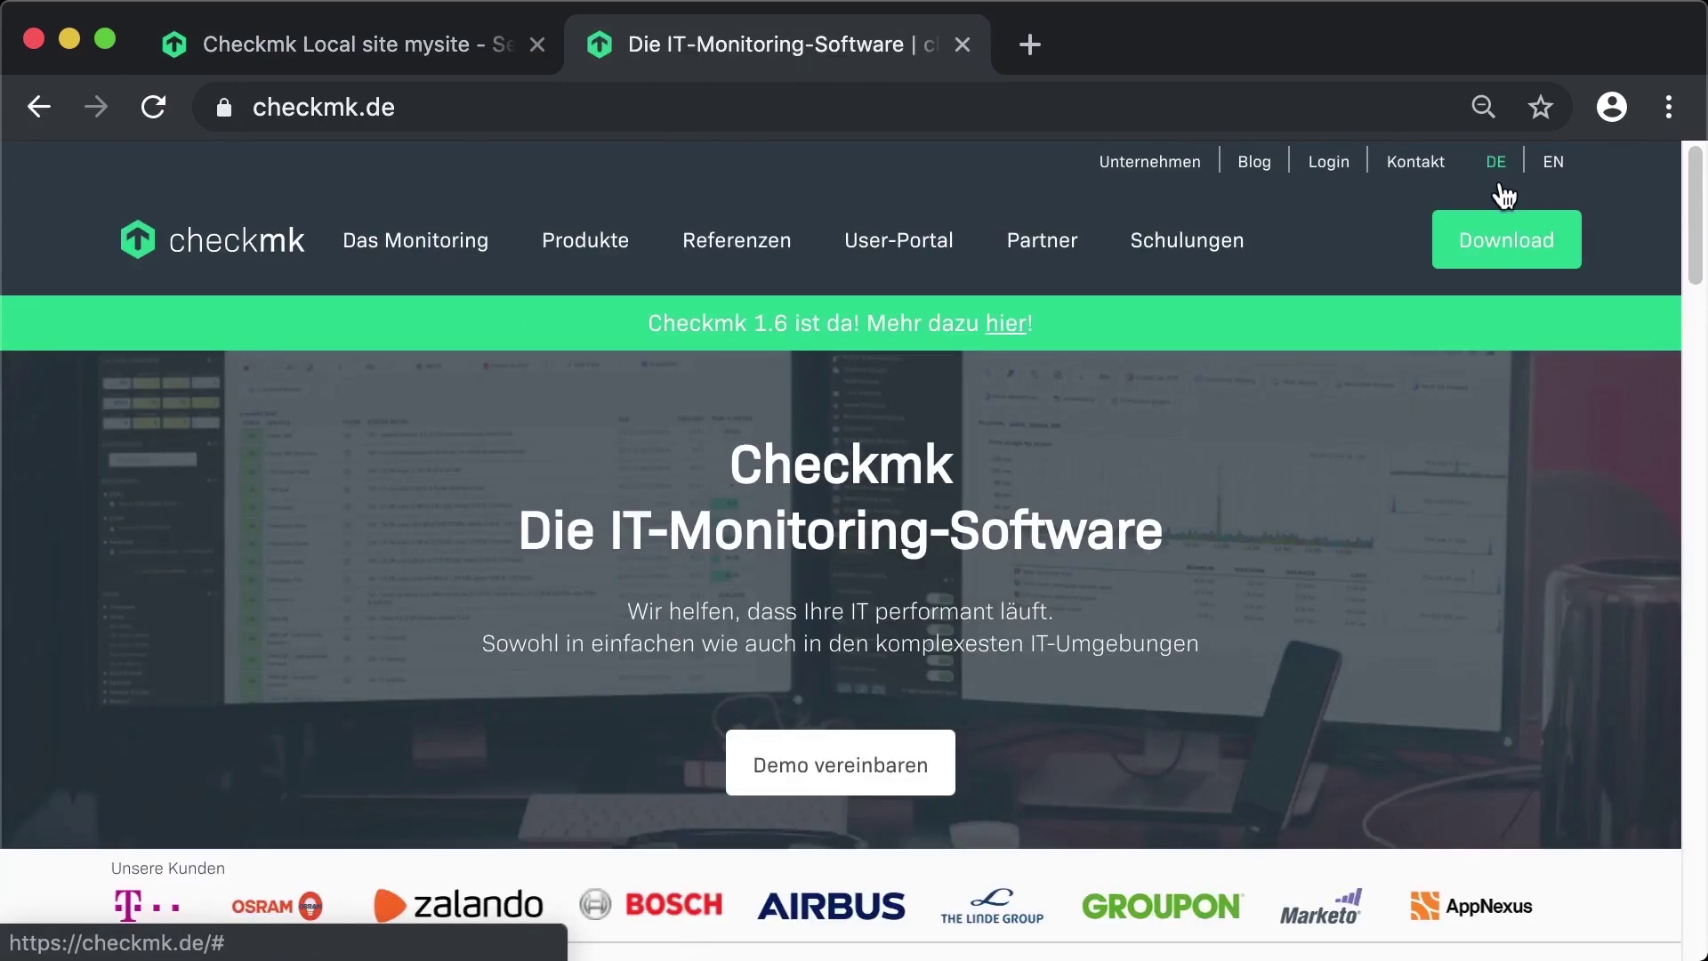
- Open Das Offizielle Handbuch and read through its Leitfaden für Einsteiger
mouse_move(925, 227)
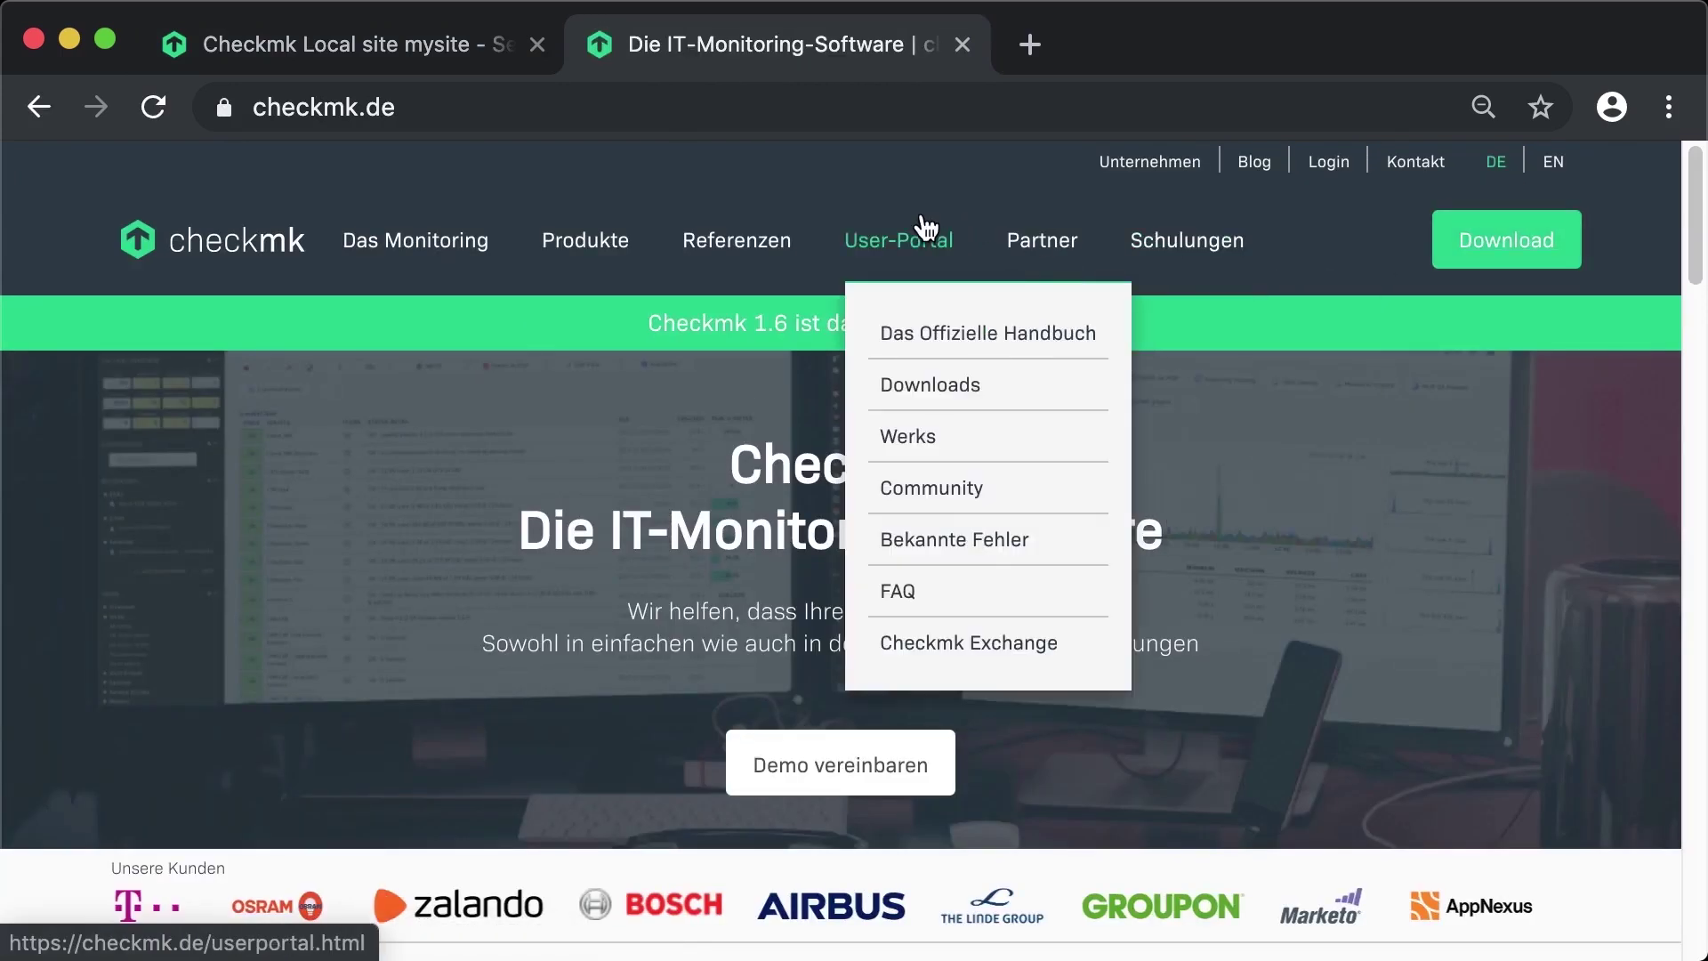
click(960, 336)
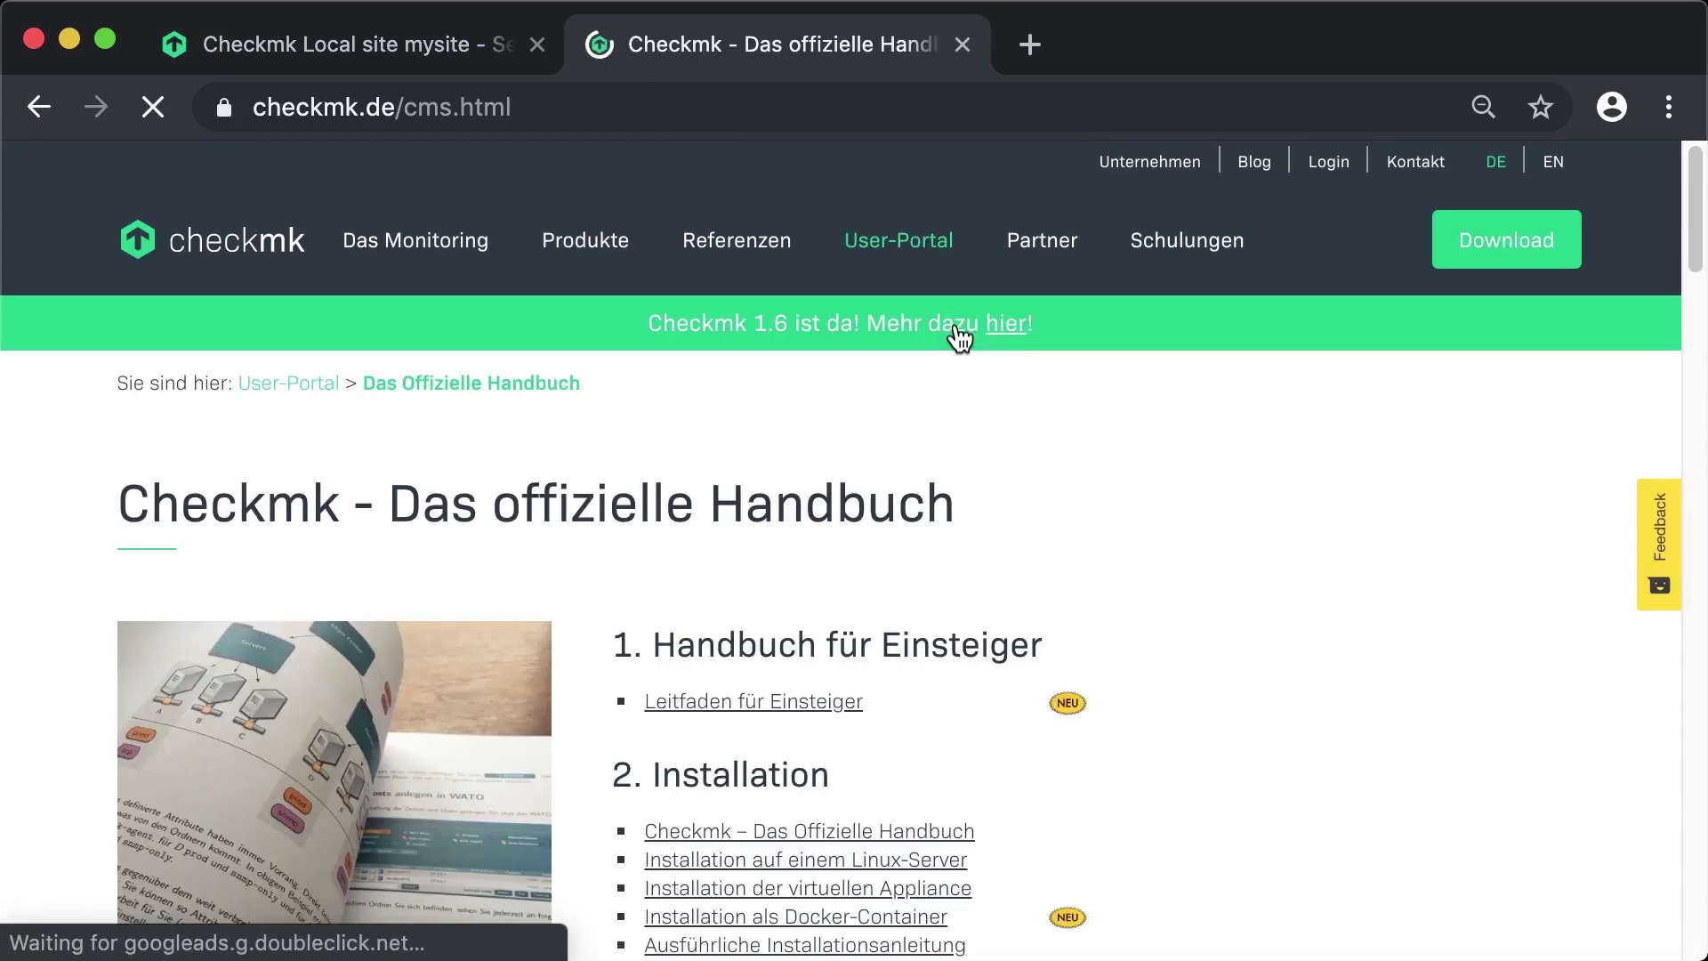
click(789, 712)
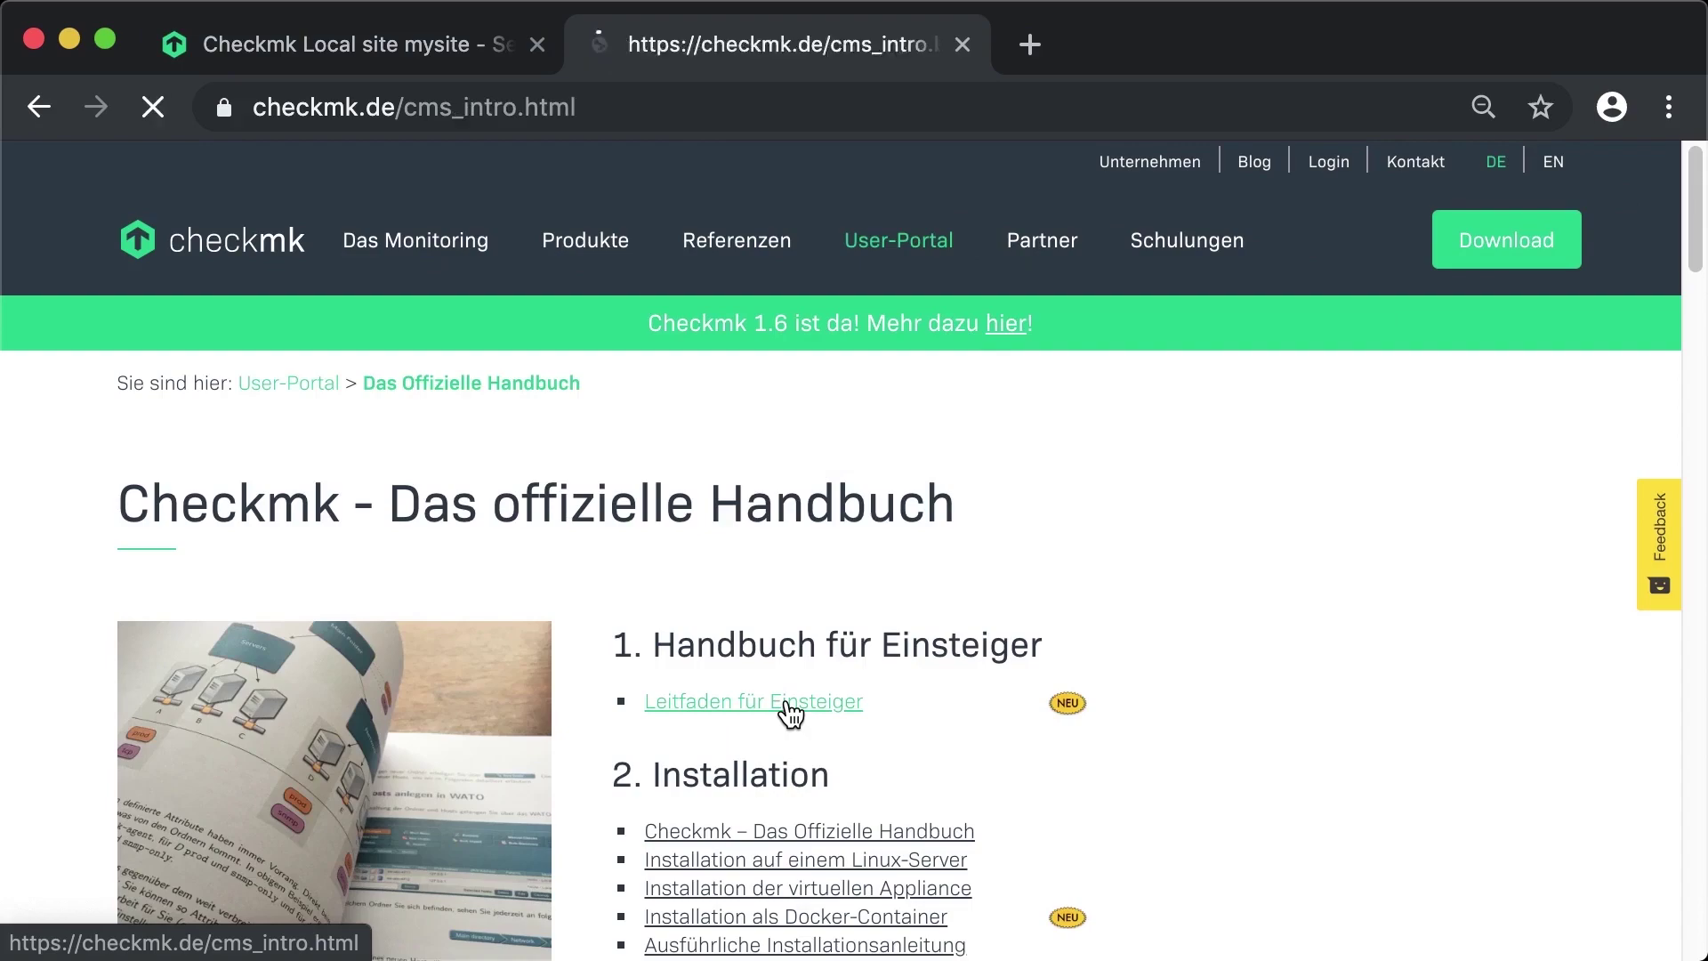
scroll(987, 725, down, 10)
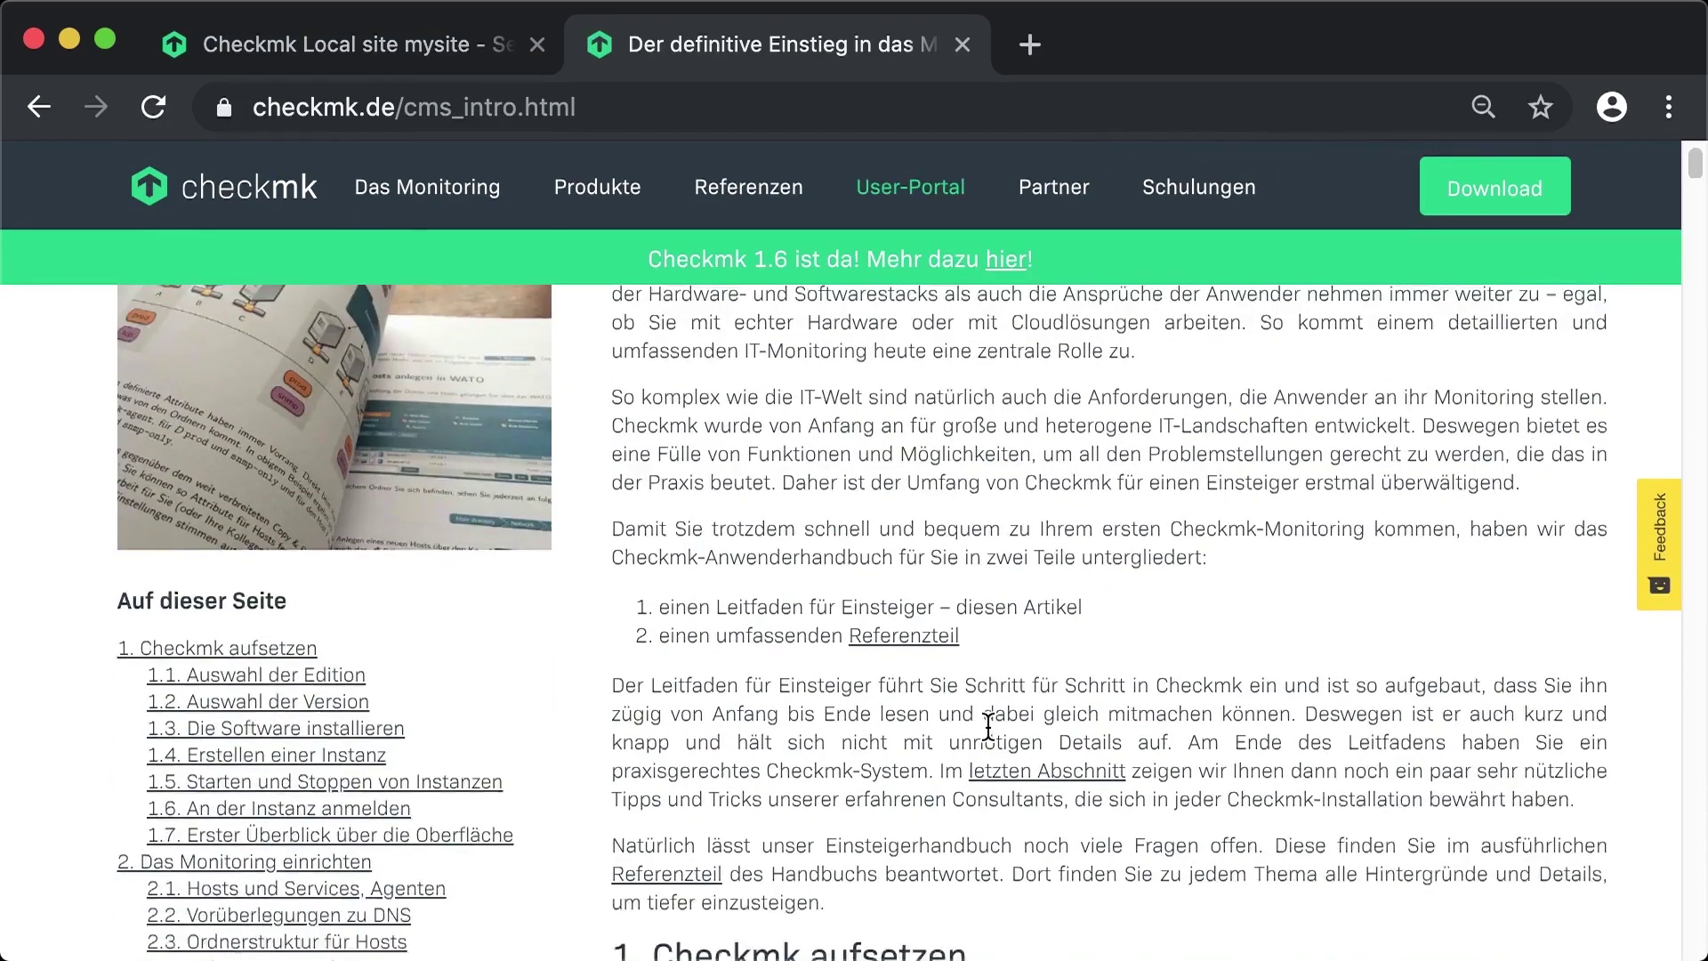
scroll(988, 725, down, 15)
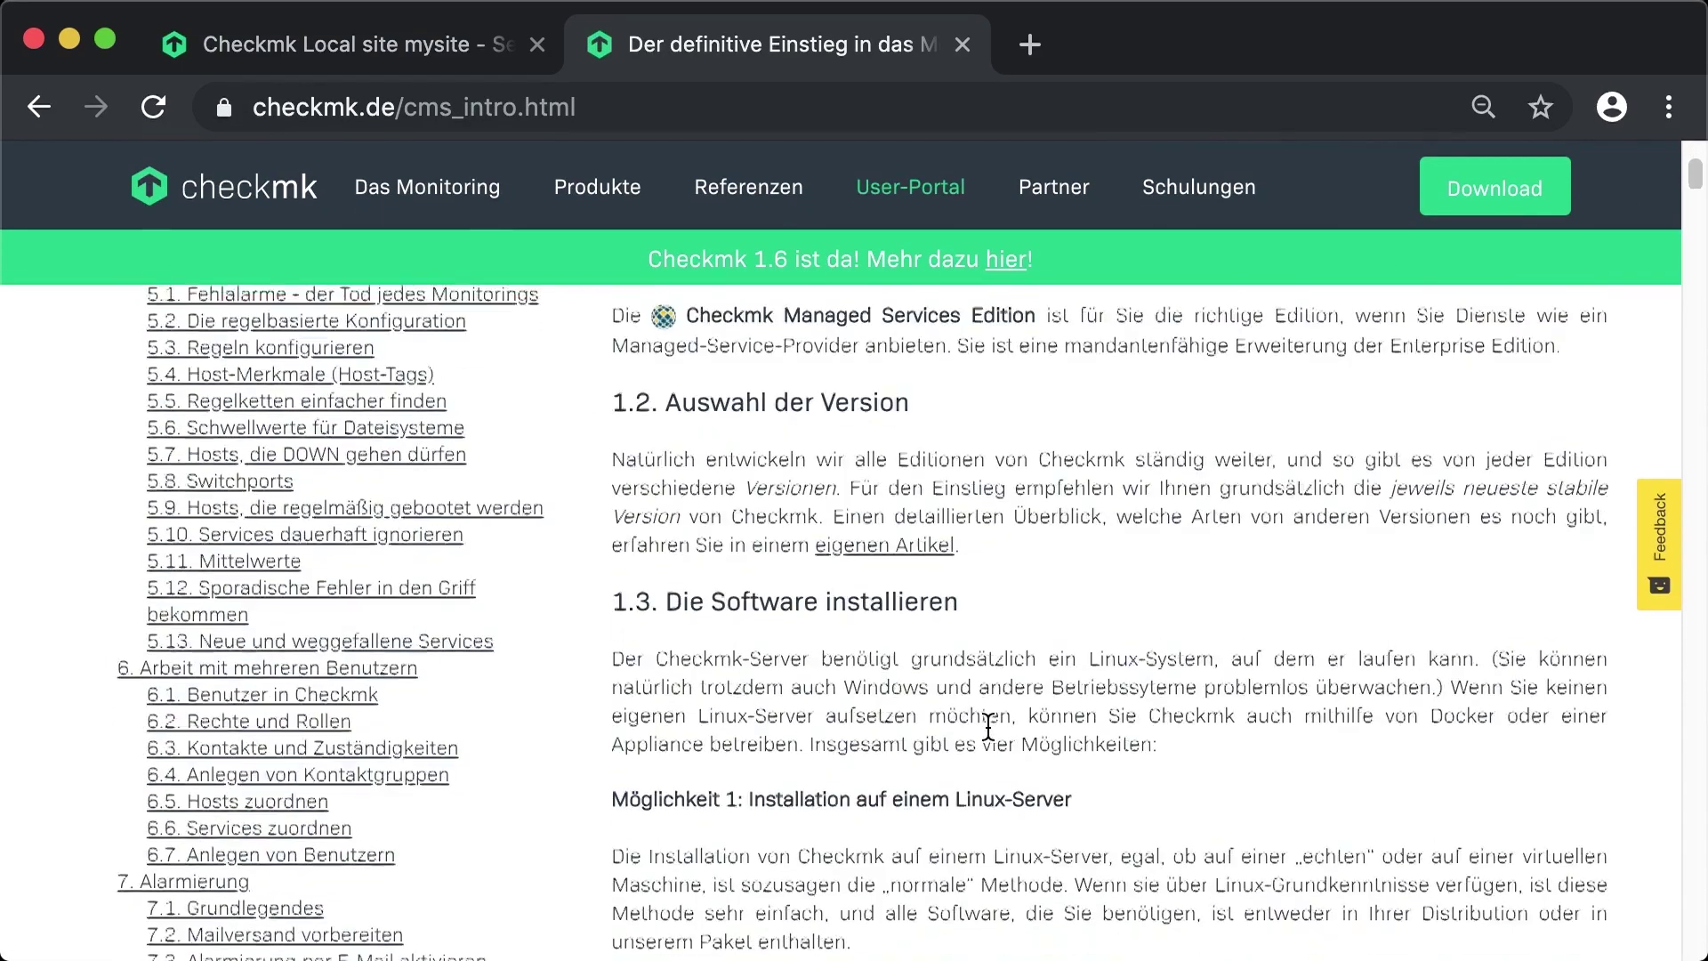
scroll(987, 739, down, 12)
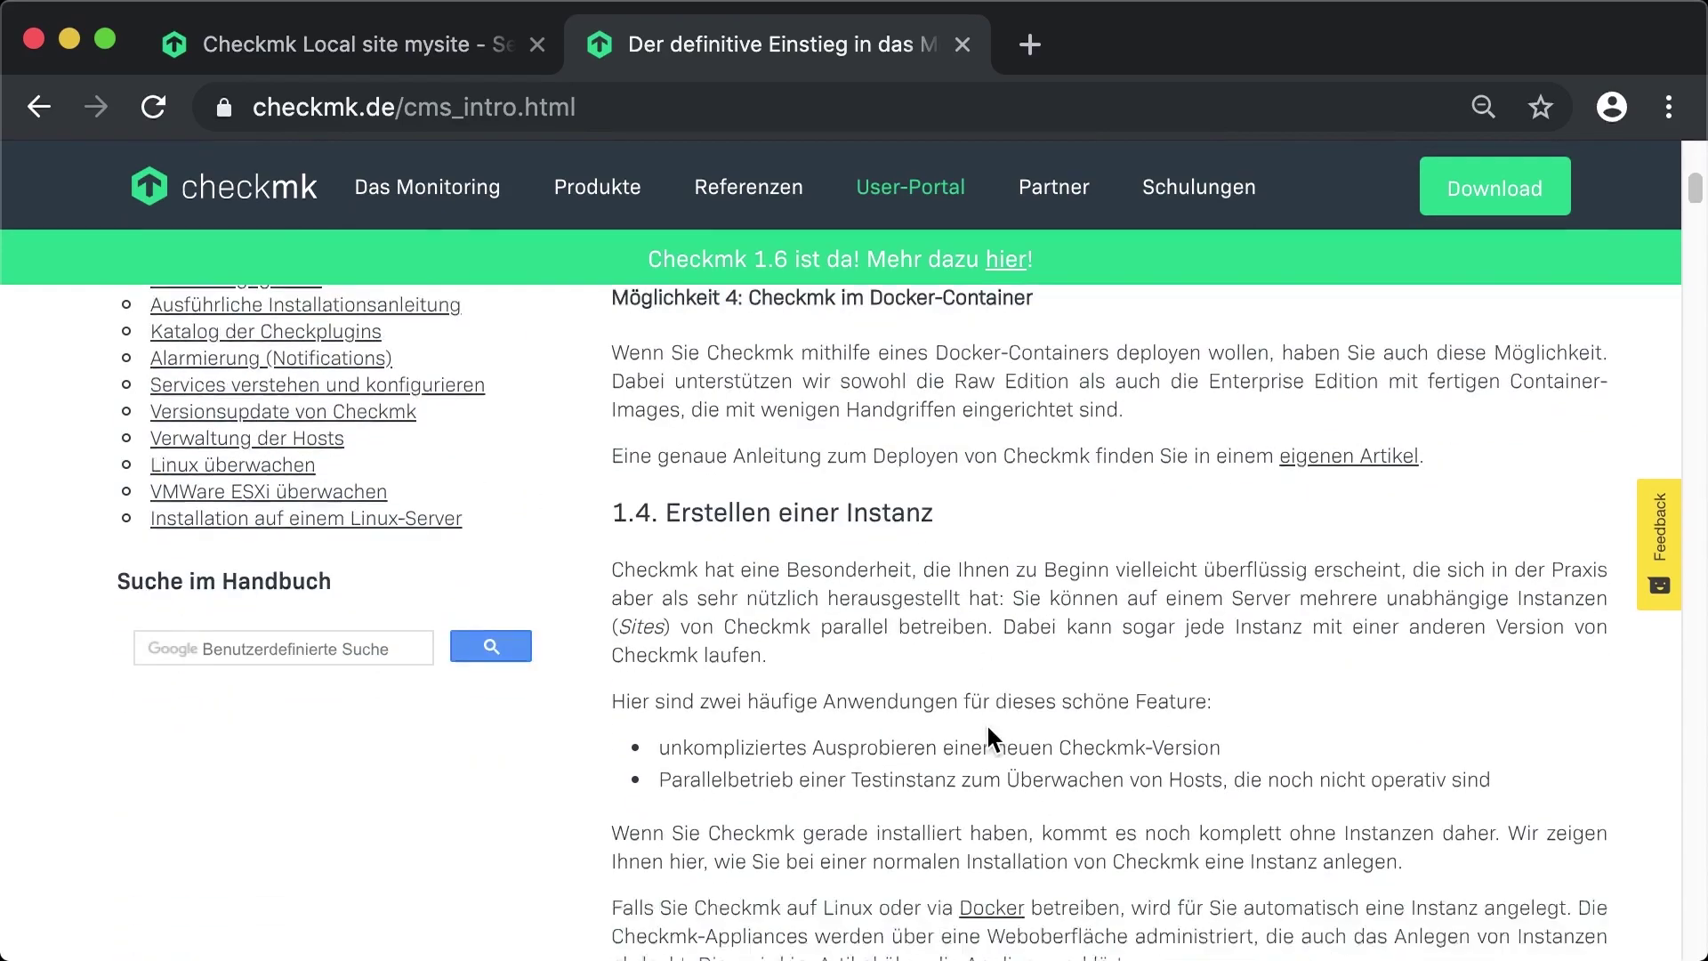
scroll(988, 726, down, 6)
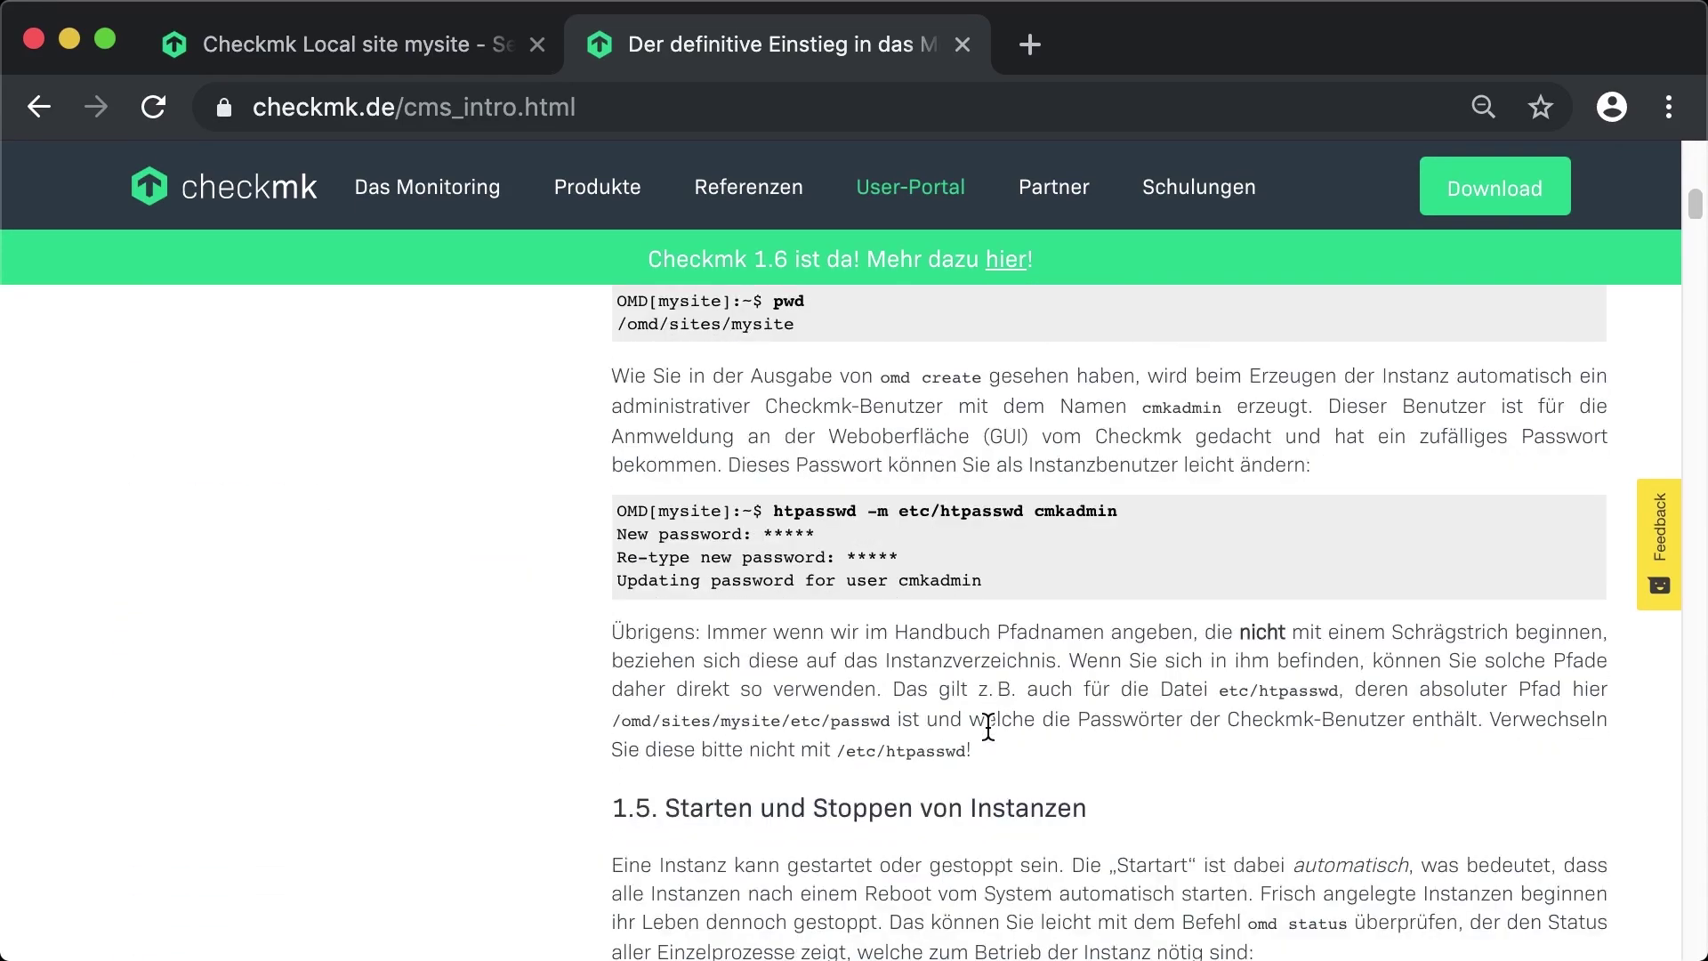
scroll(988, 725, down, 7)
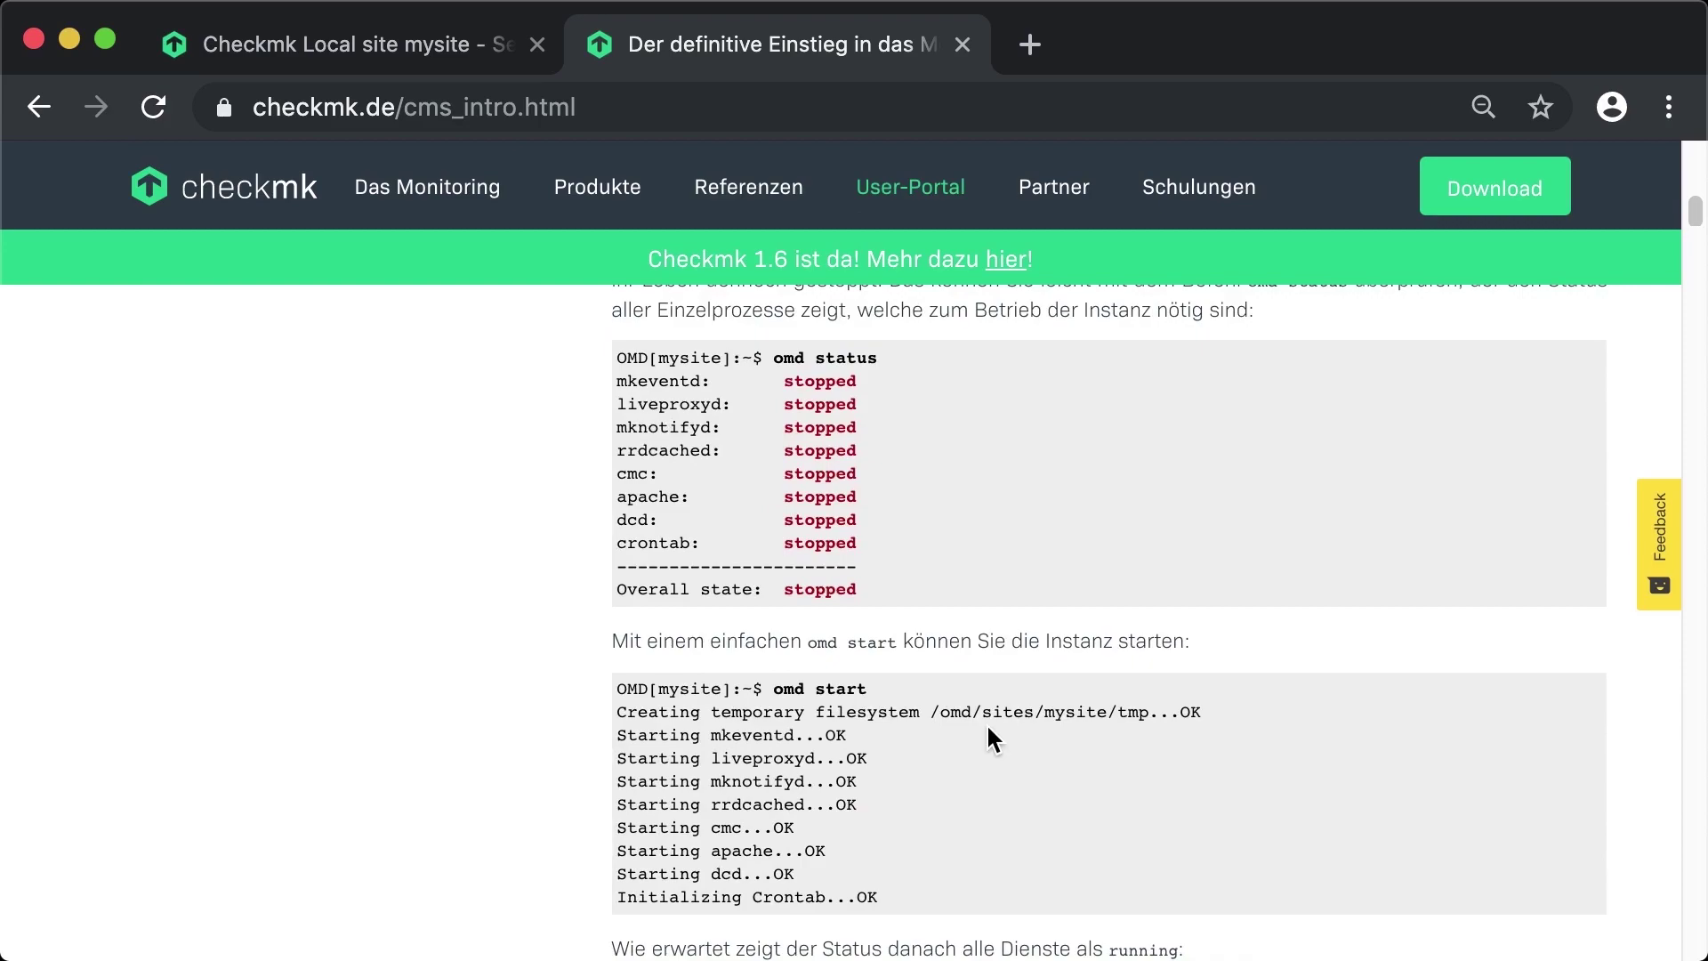
scroll(986, 723, up, 20)
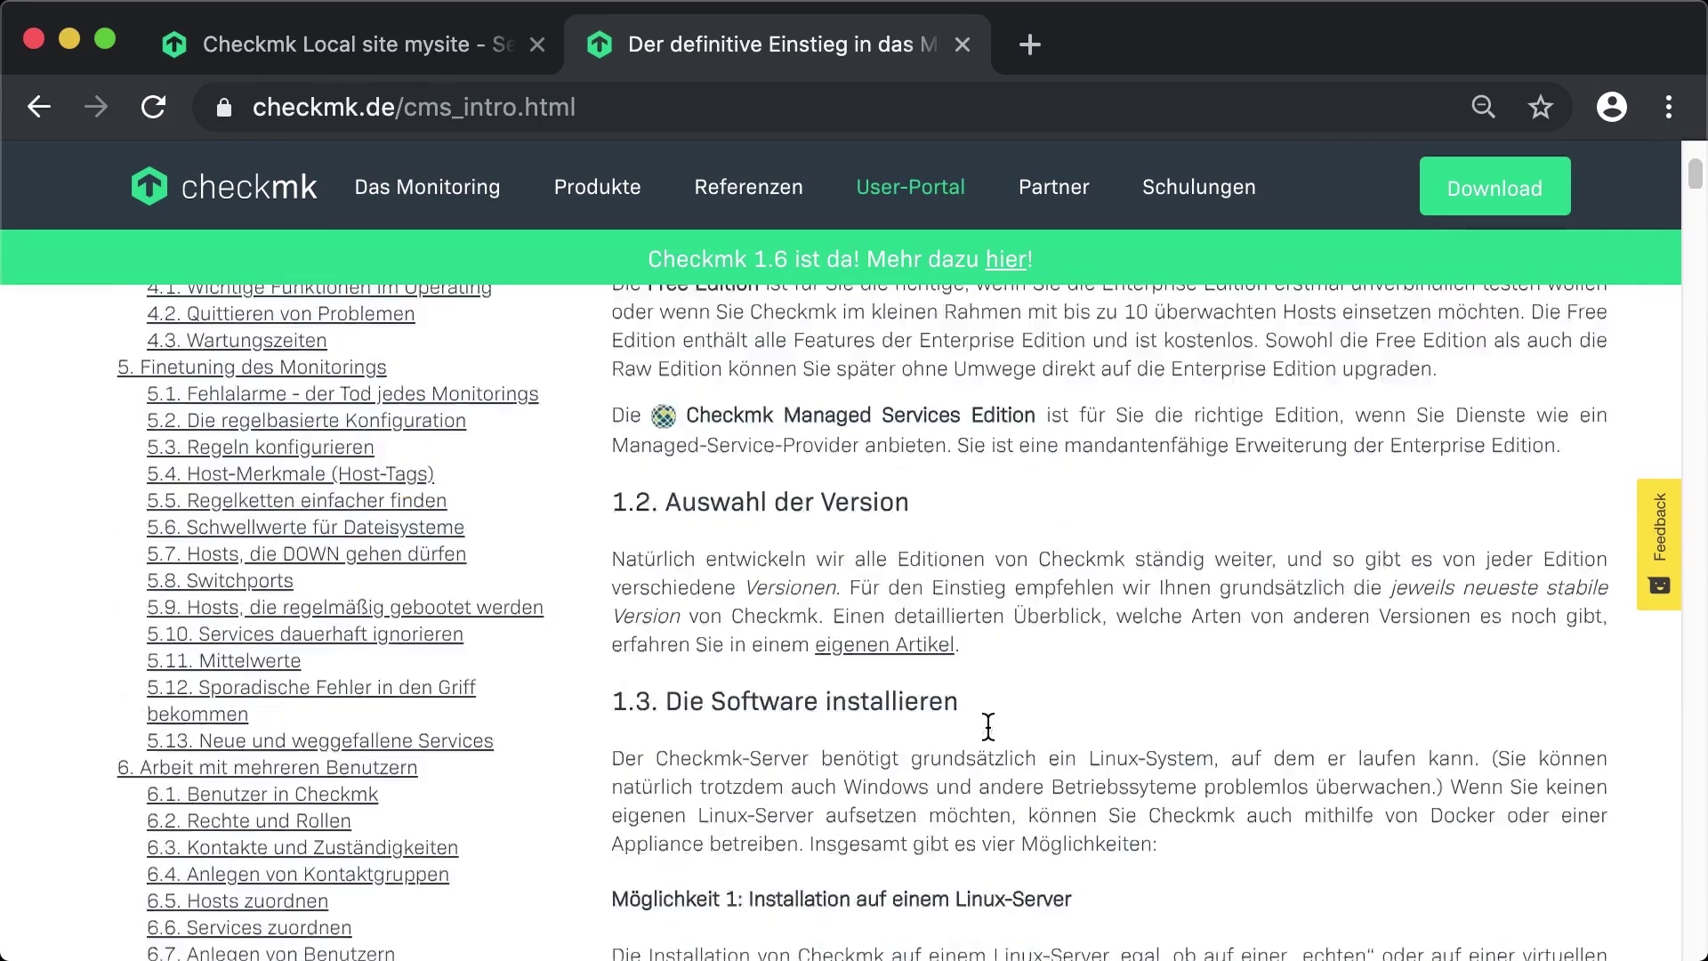